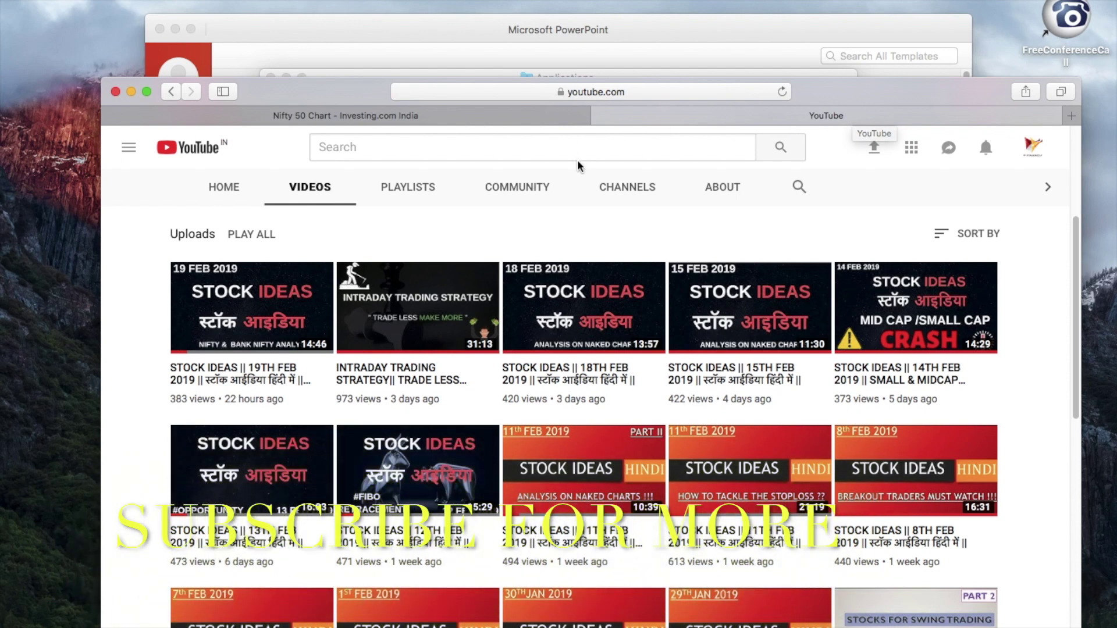
# - On the Nifty 50 chart page in full screen, load Lic Housing Finance Ltd. (NSE) with a 15 minute interval
pyautogui.click(424, 119)
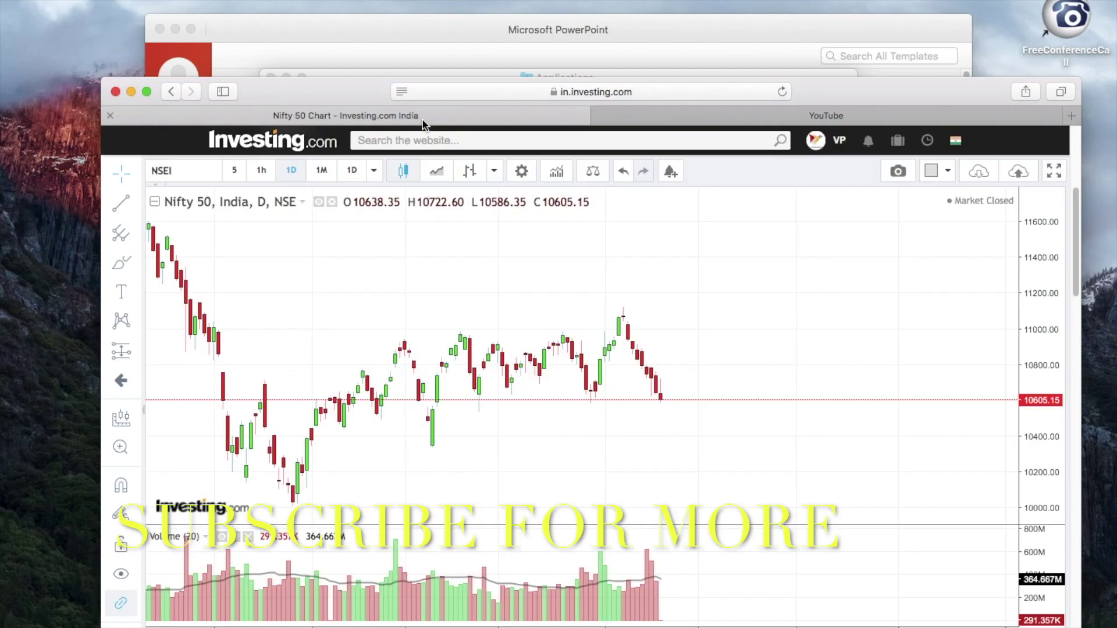
pyautogui.click(147, 92)
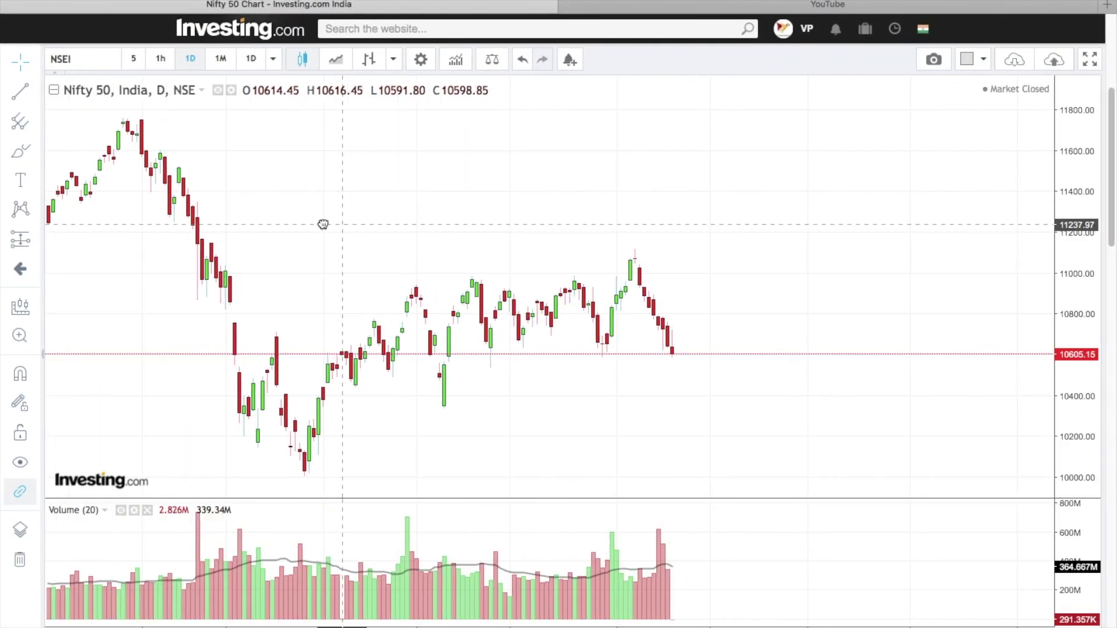
pyautogui.click(90, 60)
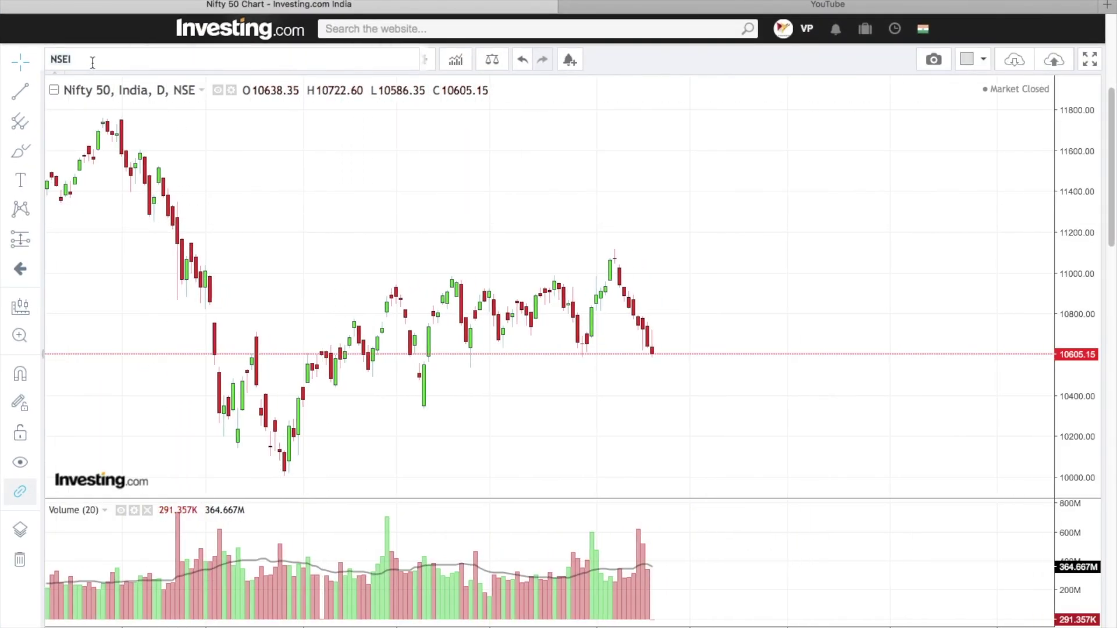
pyautogui.write('LIC')
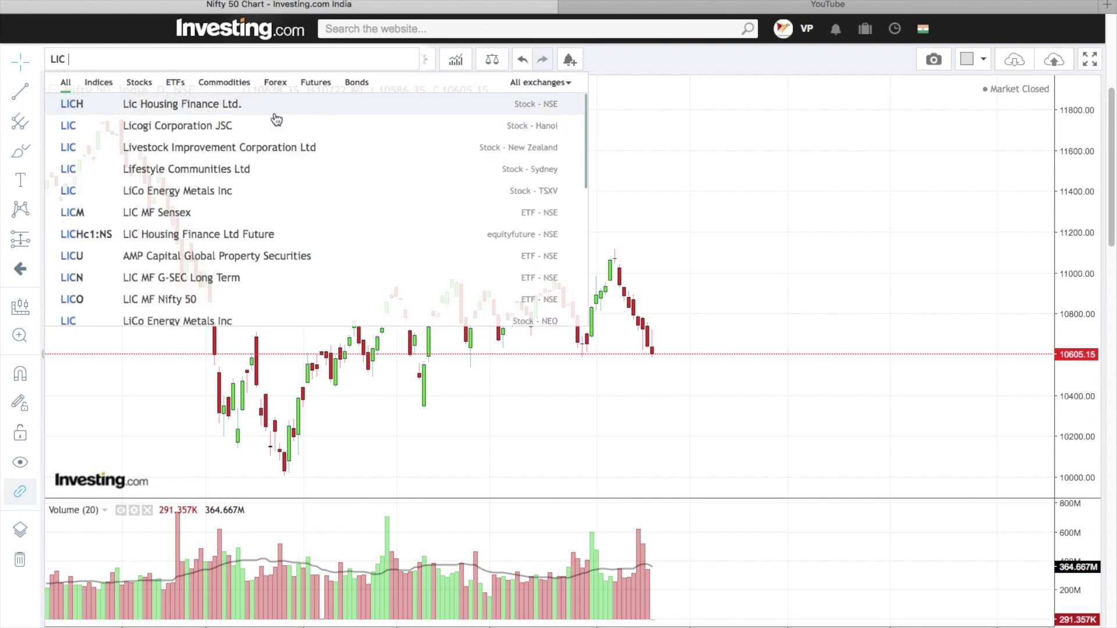
pyautogui.click(279, 111)
pyautogui.click(273, 64)
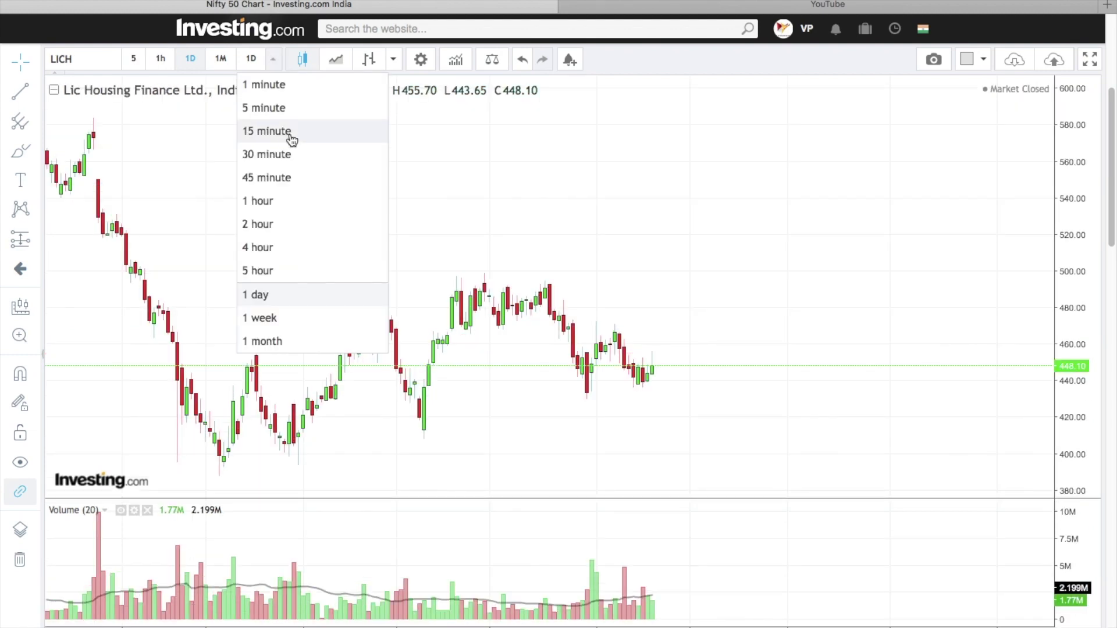
pyautogui.click(291, 140)
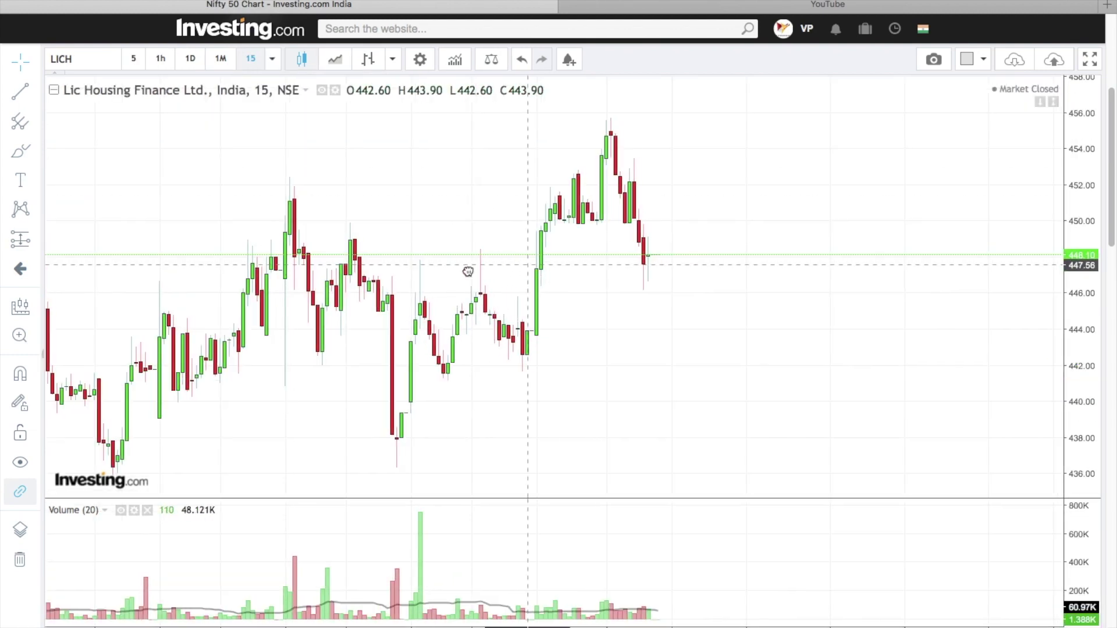
# - Draw a rectangle across the two lowest swing lows, from about 437.77 down to about 436.10, as a support zone
pyautogui.moveTo(593, 284); pyautogui.dragTo(657, 279)
pyautogui.scroll(-5, 657, 279)
pyautogui.scroll(9, 666, 282)
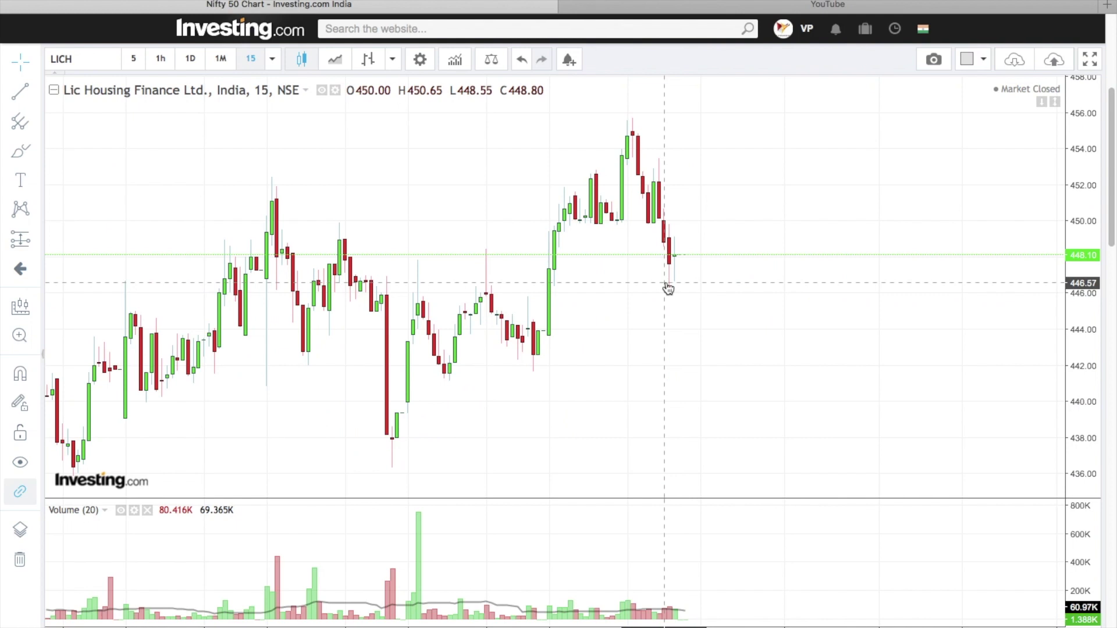
pyautogui.scroll(-6, 656, 285)
pyautogui.moveTo(668, 283); pyautogui.dragTo(577, 282)
pyautogui.click(37, 155)
pyautogui.click(58, 178)
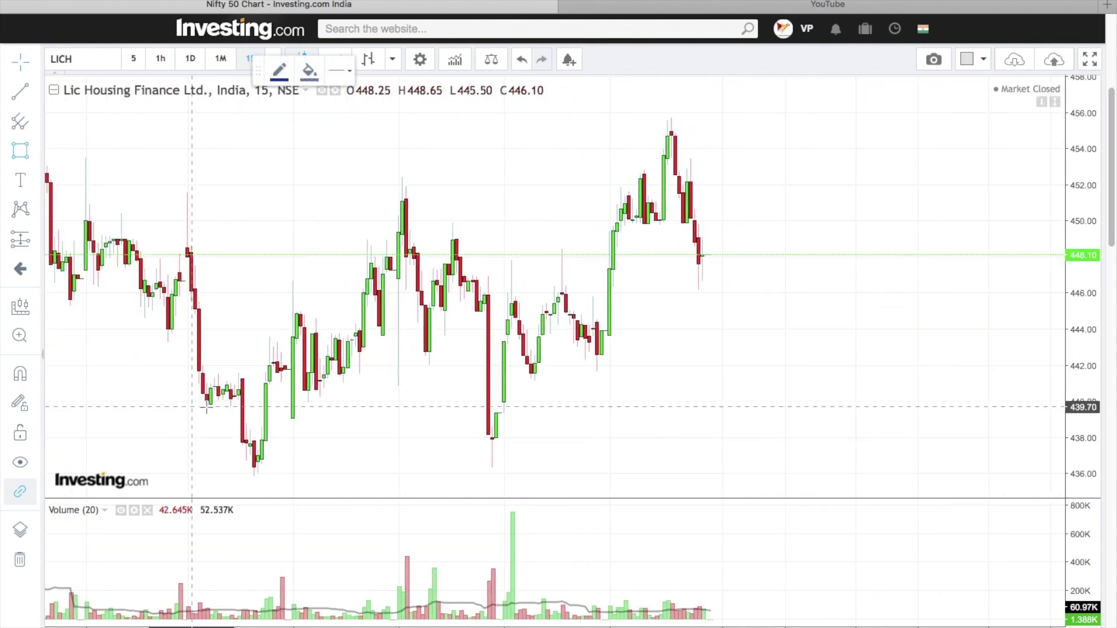
pyautogui.moveTo(218, 443)
pyautogui.mouseDown()
pyautogui.moveTo(332, 463)
pyautogui.moveTo(534, 471)
pyautogui.mouseUp()
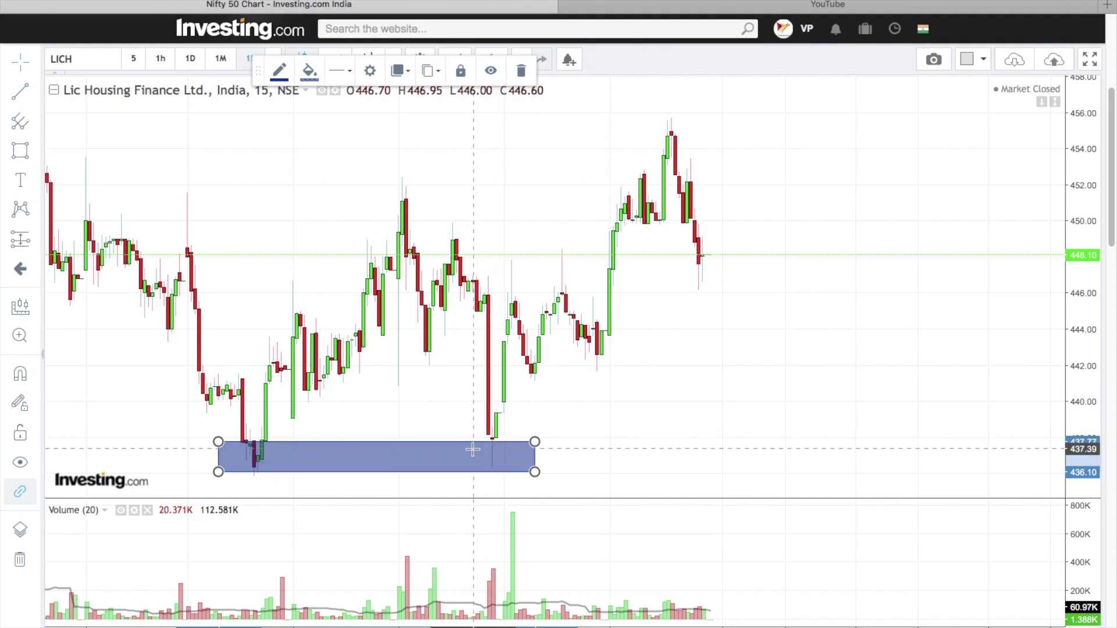
# - Draw a rising trend line from the second low at about 436.35 along the swing lows to about 447.65, past the last candle
pyautogui.moveTo(552, 232); pyautogui.dragTo(534, 227)
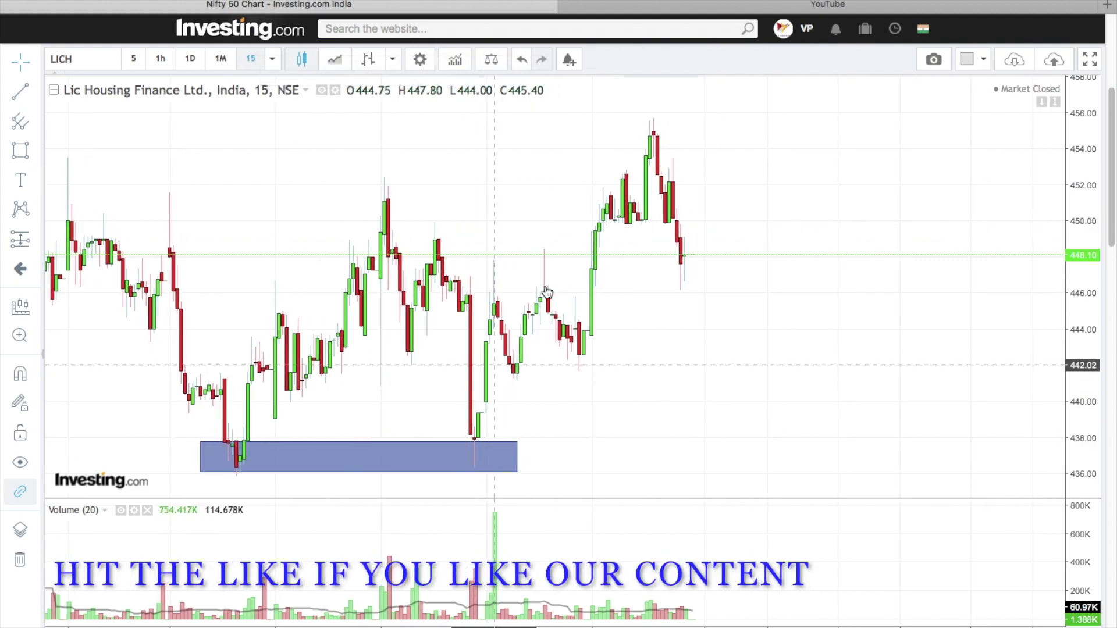
pyautogui.moveTo(703, 137); pyautogui.dragTo(626, 155)
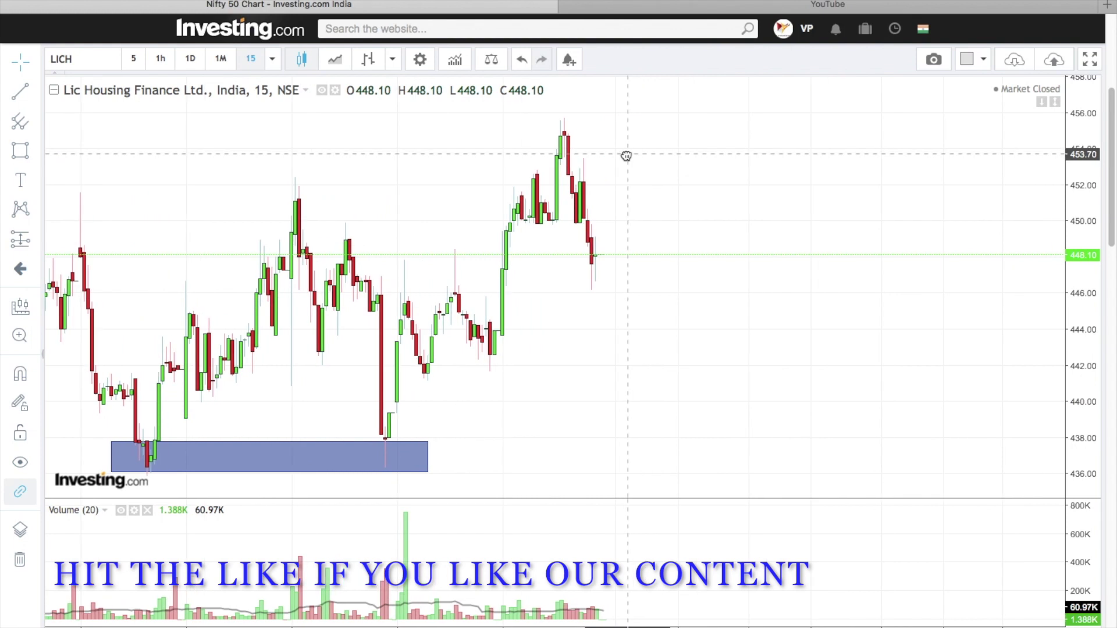
pyautogui.click(21, 92)
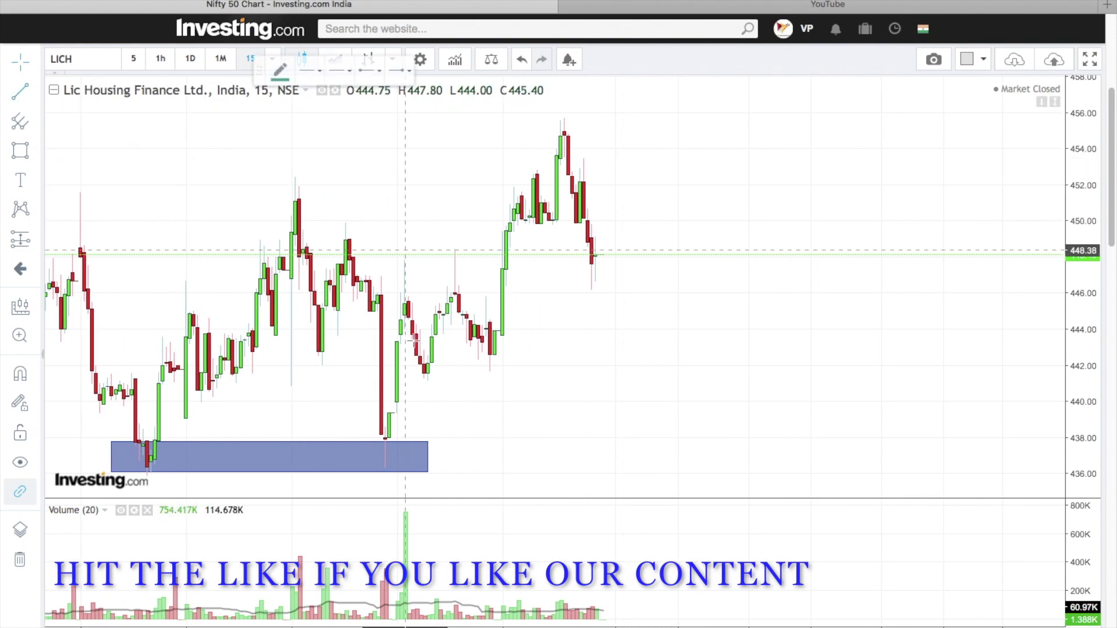
pyautogui.click(381, 467)
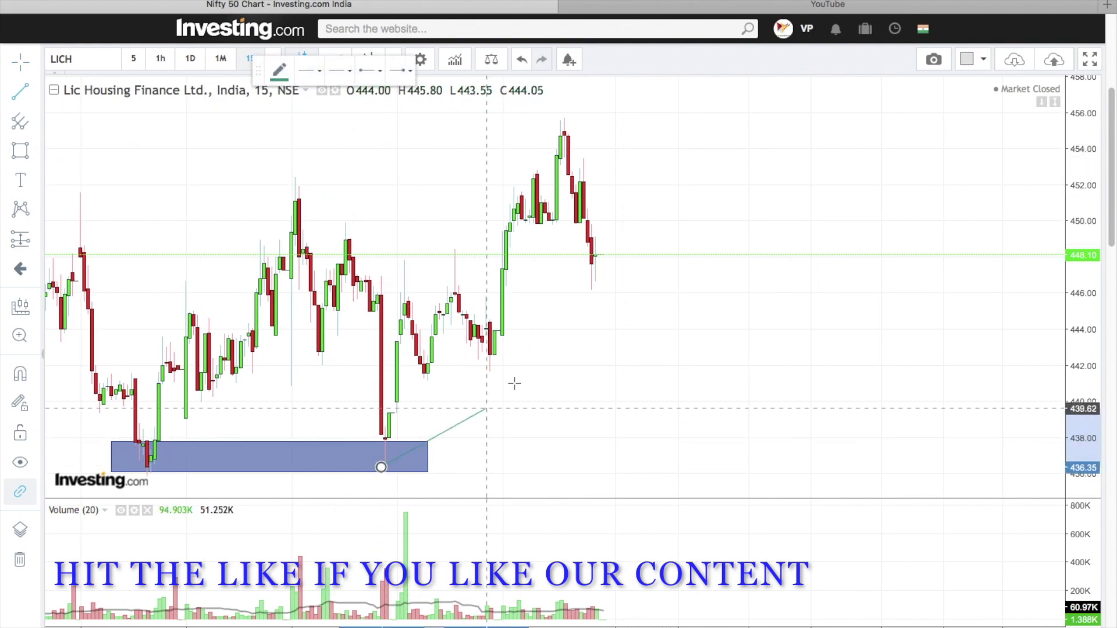
pyautogui.click(614, 264)
# - Set the trend line's colour to black and choose a thicker line width
pyautogui.click(277, 75)
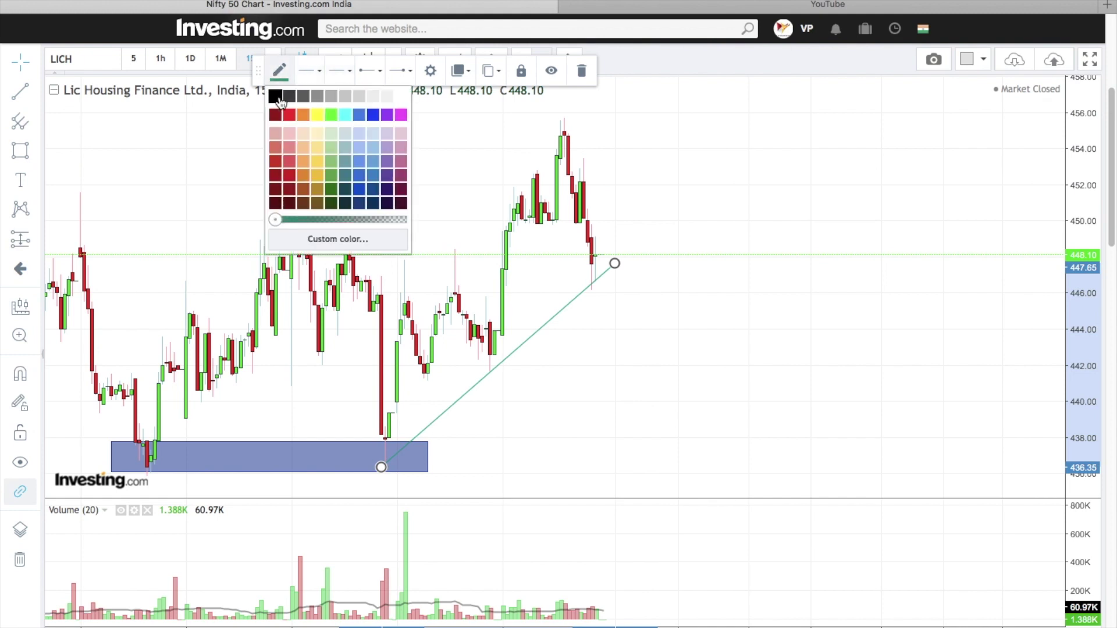
pyautogui.click(281, 103)
pyautogui.click(309, 70)
pyautogui.click(370, 100)
# - Brush short marks at the trend line's three touch points, plus a circled 1 above the support zone and a circled 2 below the line
pyautogui.moveTo(378, 192); pyautogui.dragTo(623, 221)
pyautogui.scroll(-3, 611, 223)
pyautogui.scroll(8, 605, 230)
pyautogui.hscroll(-3, 649, 272)
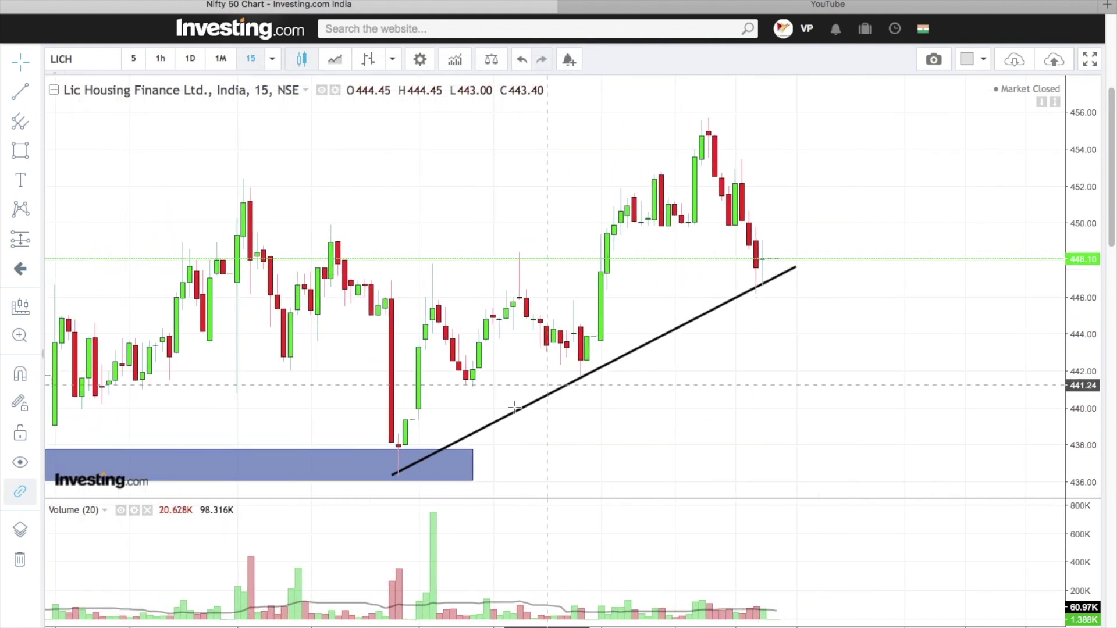
pyautogui.click(38, 151)
pyautogui.click(69, 155)
pyautogui.moveTo(399, 465); pyautogui.dragTo(437, 476)
pyautogui.moveTo(605, 372); pyautogui.dragTo(655, 380)
pyautogui.moveTo(753, 283); pyautogui.dragTo(788, 295)
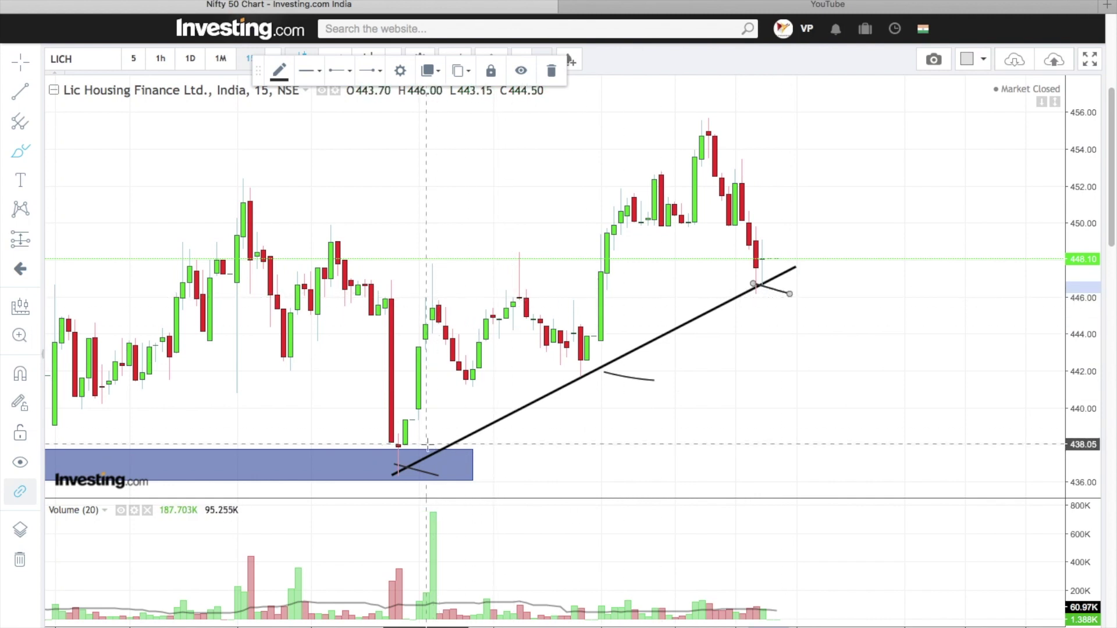
pyautogui.moveTo(769, 335)
pyautogui.mouseDown()
pyautogui.moveTo(810, 374)
pyautogui.moveTo(804, 322)
pyautogui.mouseUp()
pyautogui.moveTo(303, 411)
pyautogui.mouseDown()
pyautogui.moveTo(304, 441)
pyautogui.moveTo(285, 447)
pyautogui.moveTo(284, 399)
pyautogui.mouseUp()
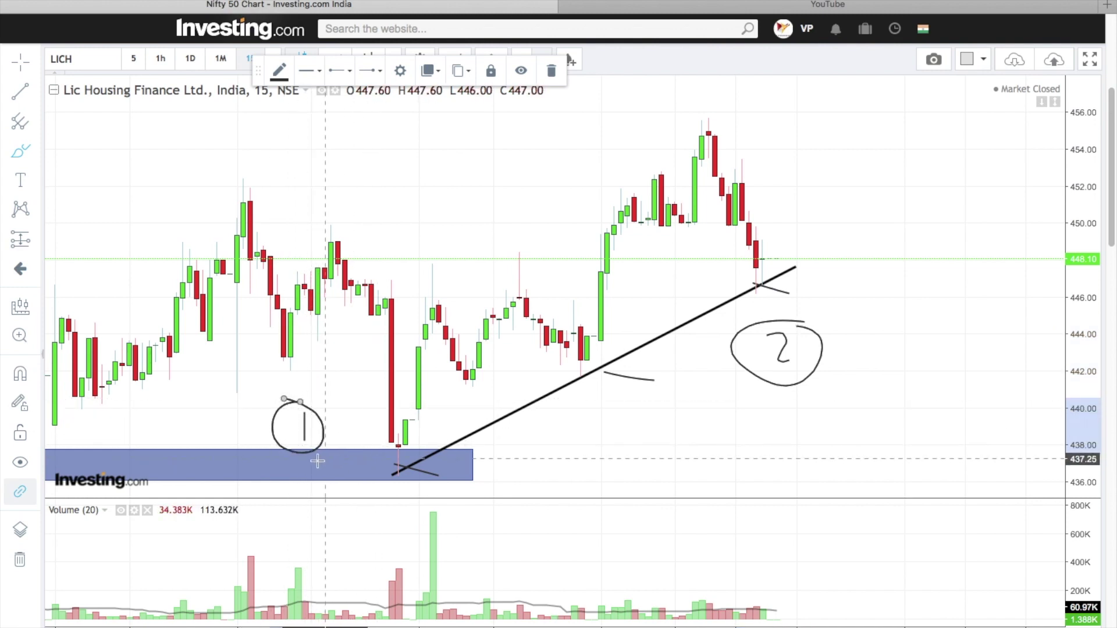
# - Brush short horizontal lines under the two swing lows and above the two swing highs of the rising move
pyautogui.hscroll(-5, 367, 458)
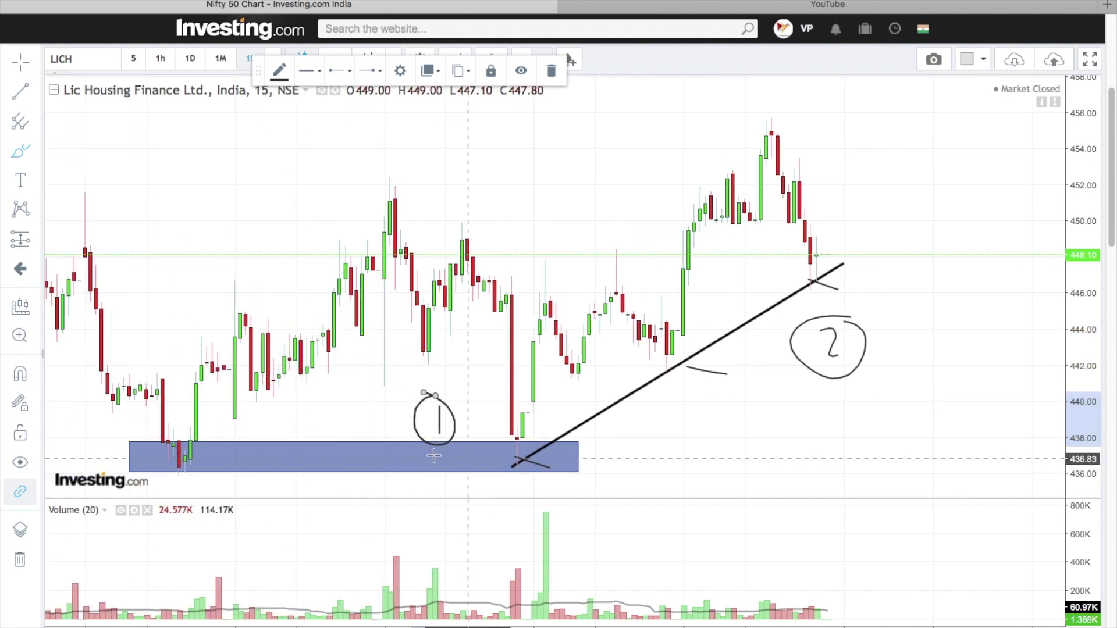
pyautogui.hscroll(-2, 503, 449)
pyautogui.hscroll(6, 503, 449)
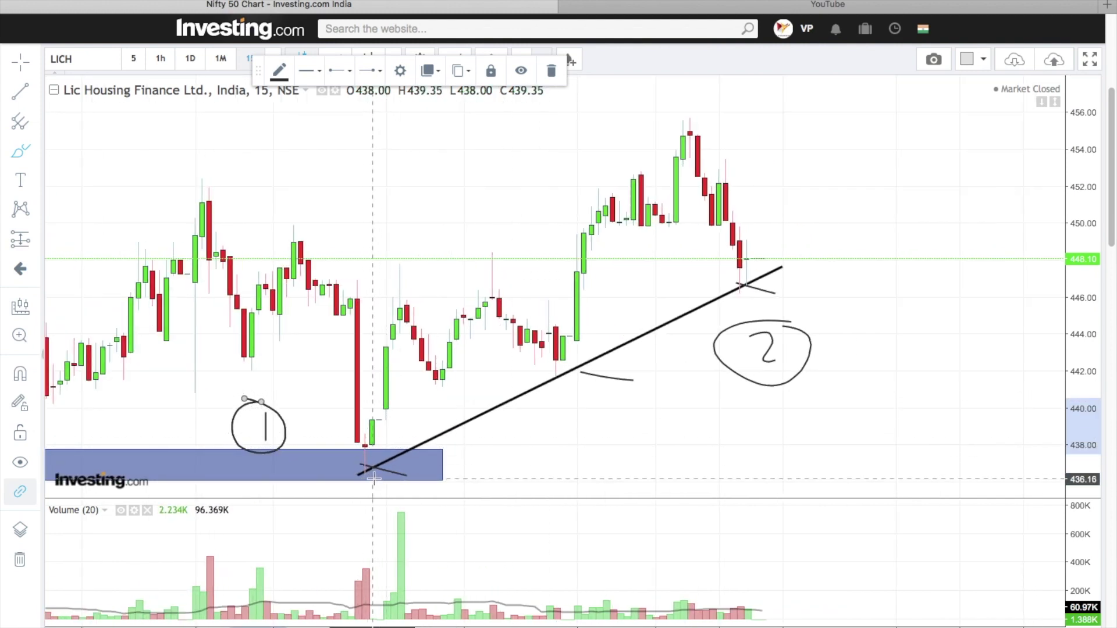
pyautogui.moveTo(355, 479); pyautogui.dragTo(385, 479)
pyautogui.moveTo(377, 273); pyautogui.dragTo(436, 266)
pyautogui.moveTo(559, 402); pyautogui.dragTo(584, 396)
pyautogui.moveTo(587, 98); pyautogui.dragTo(697, 100)
# - Brush a rising zigzag with a circled 3 in the space beyond the candles, and circle the last volume bar with a crossed circle above it
pyautogui.moveTo(890, 320)
pyautogui.mouseDown()
pyautogui.moveTo(1016, 198)
pyautogui.moveTo(1022, 137)
pyautogui.mouseUp()
pyautogui.moveTo(957, 301)
pyautogui.mouseDown()
pyautogui.moveTo(981, 317)
pyautogui.moveTo(938, 351)
pyautogui.moveTo(982, 292)
pyautogui.mouseUp()
pyautogui.moveTo(755, 605); pyautogui.dragTo(752, 603)
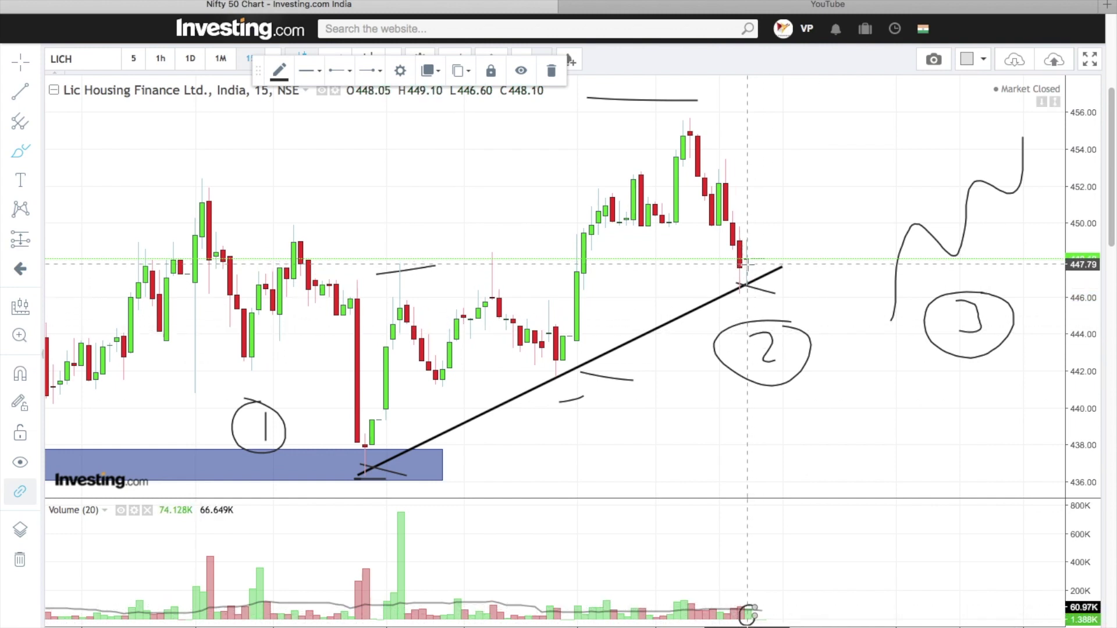
pyautogui.moveTo(756, 586)
pyautogui.mouseDown()
pyautogui.moveTo(773, 571)
pyautogui.moveTo(780, 589)
pyautogui.moveTo(734, 573)
pyautogui.moveTo(774, 562)
pyautogui.mouseUp()
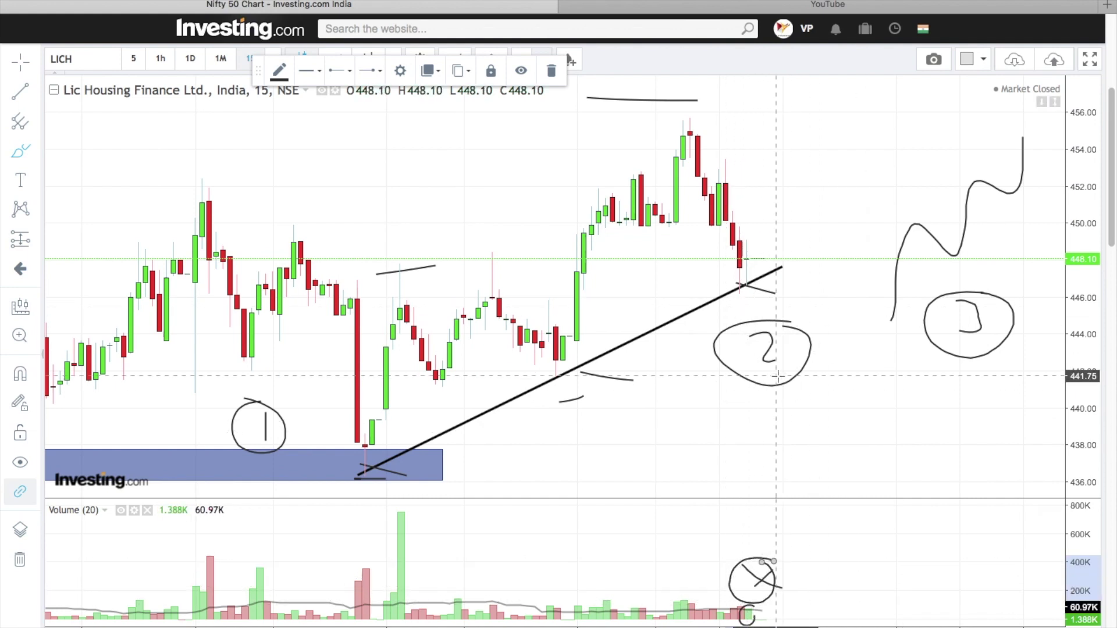
# - Brush a line from the circled 1 to the circled 3 and a small circled mark at the trend line's upper end
pyautogui.moveTo(291, 443); pyautogui.dragTo(937, 354)
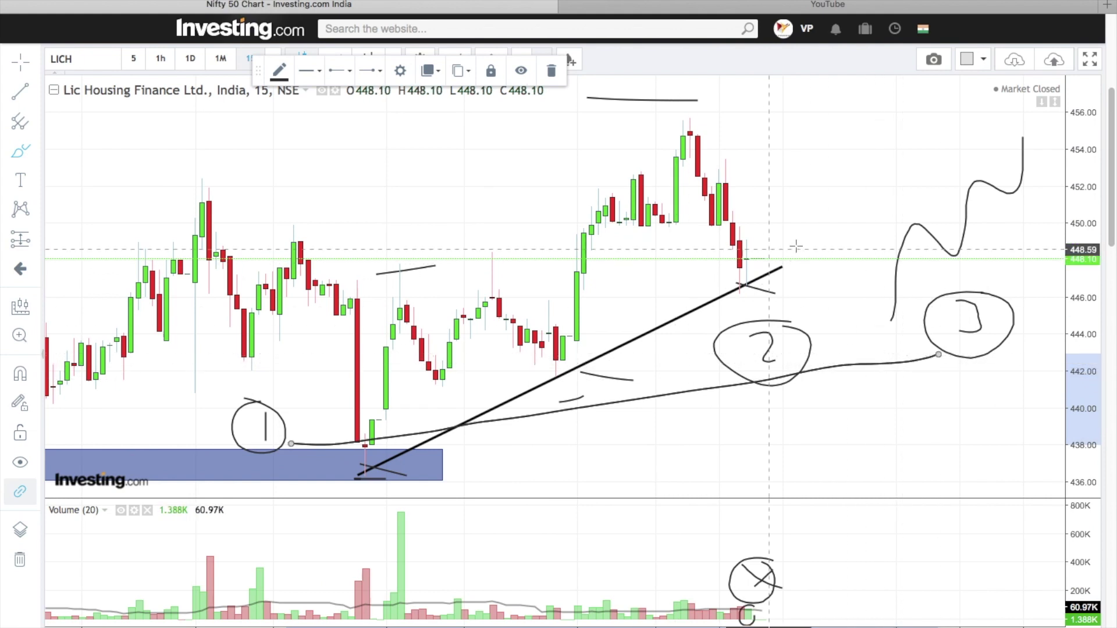
pyautogui.moveTo(797, 260)
pyautogui.mouseDown()
pyautogui.moveTo(810, 278)
pyautogui.moveTo(825, 259)
pyautogui.mouseUp()
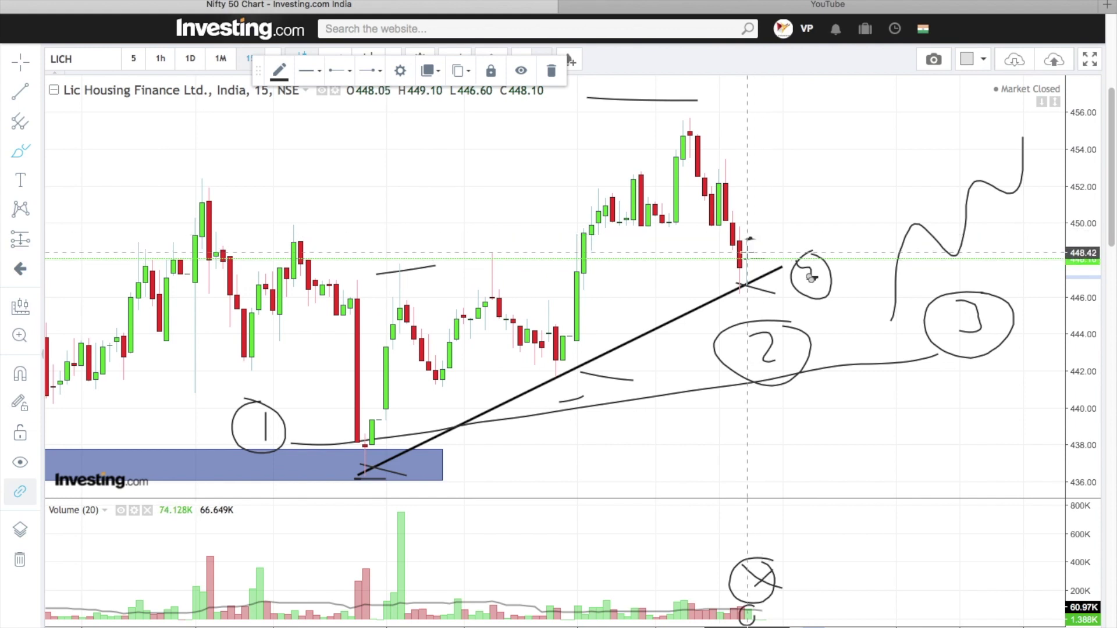
# - Add a bold, dark green text label reading 449 beside the top of the last candle
pyautogui.click(21, 180)
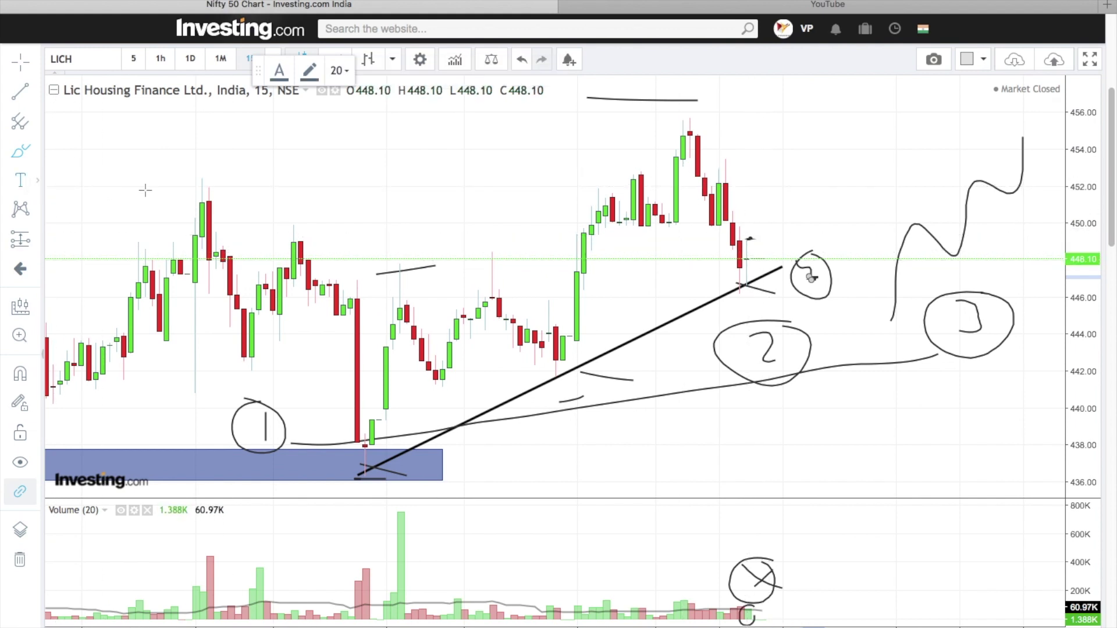
pyautogui.click(782, 230)
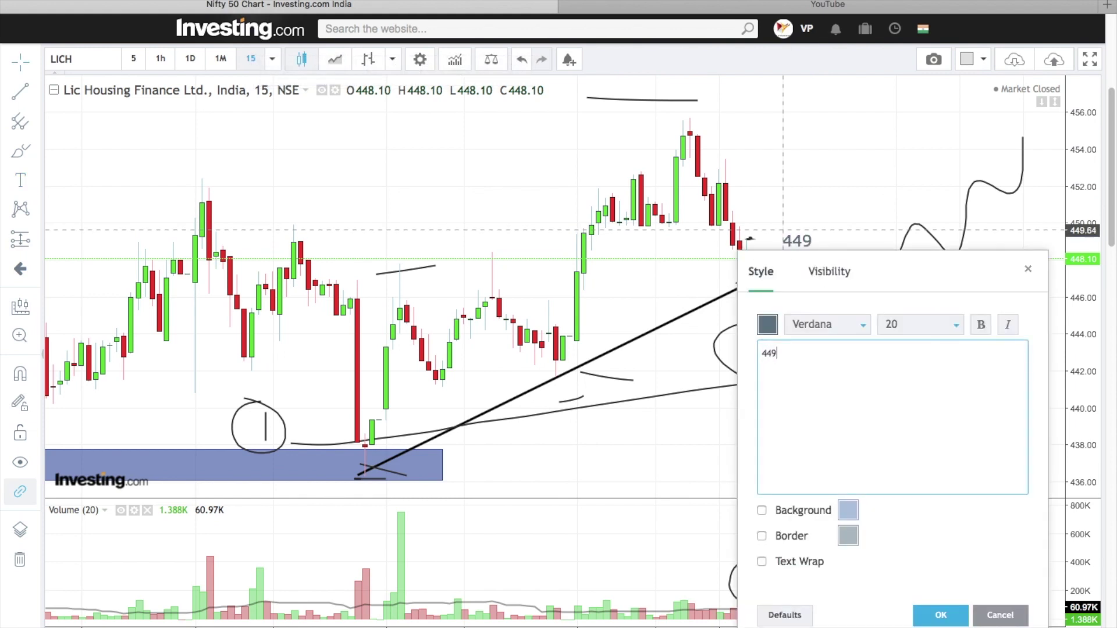
pyautogui.click(769, 325)
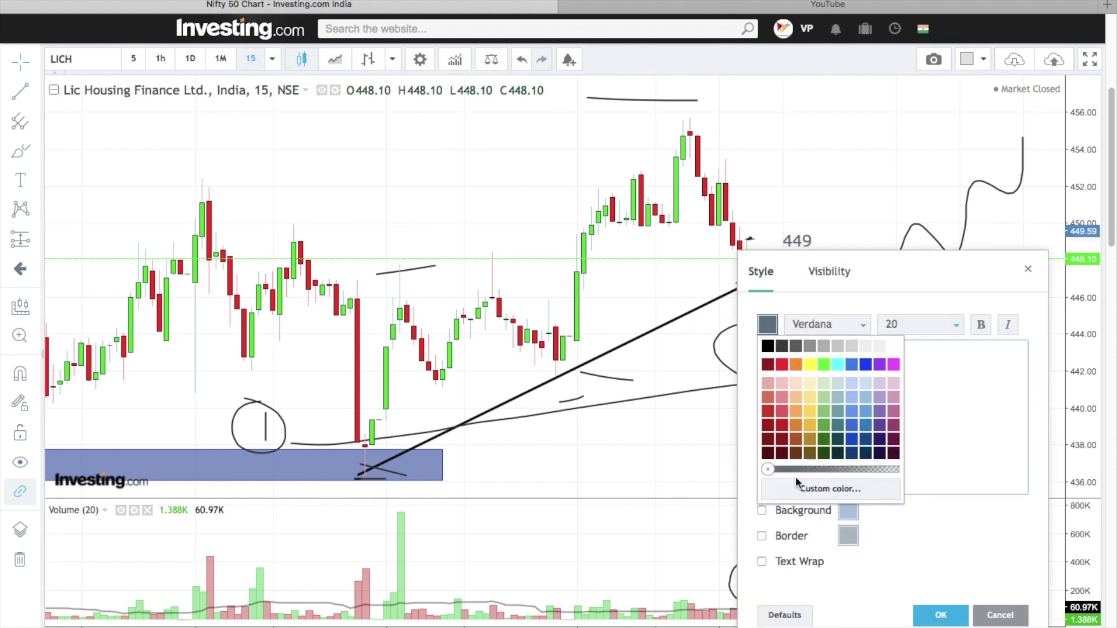
pyautogui.click(823, 454)
pyautogui.click(946, 619)
pyautogui.moveTo(811, 245); pyautogui.dragTo(790, 237)
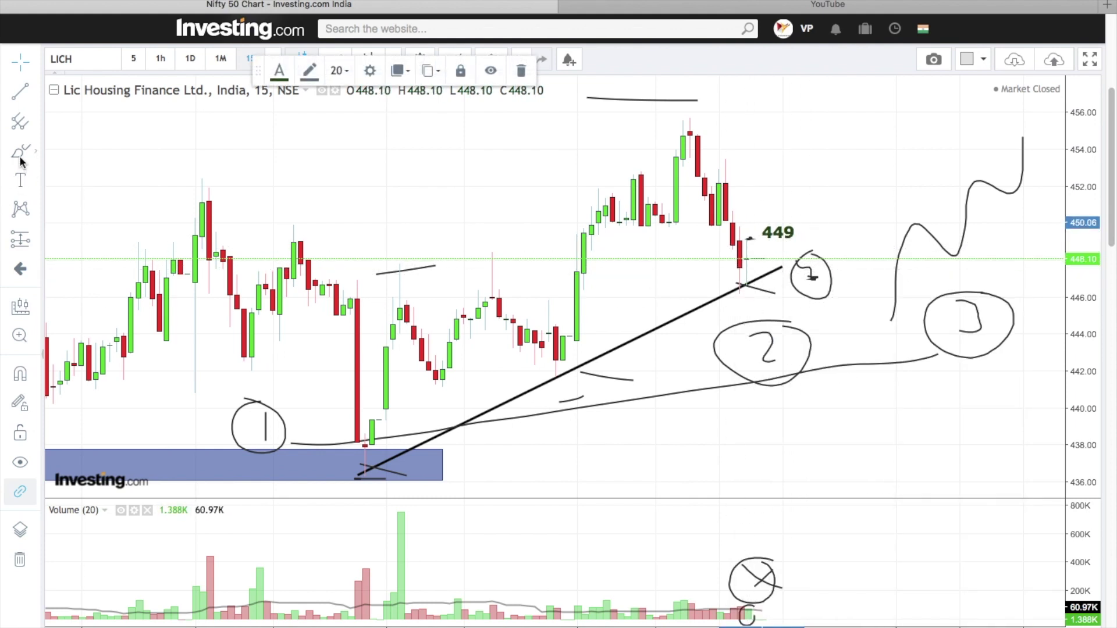
# - Add a text label reading 446 below the last candle, next to the trend line
pyautogui.click(20, 182)
pyautogui.click(747, 289)
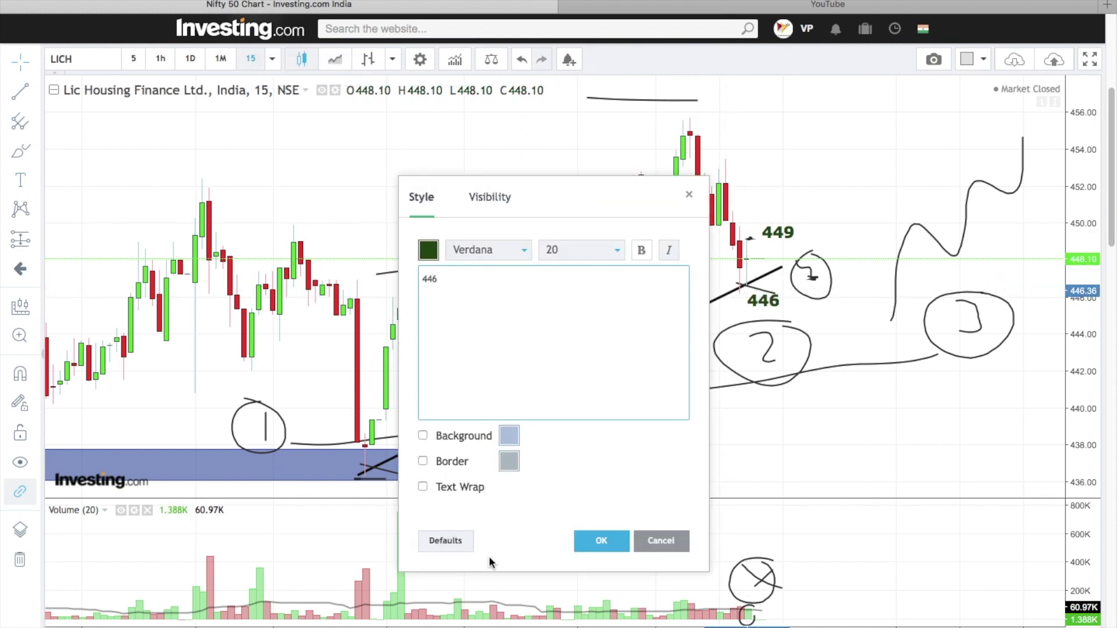
pyautogui.click(589, 542)
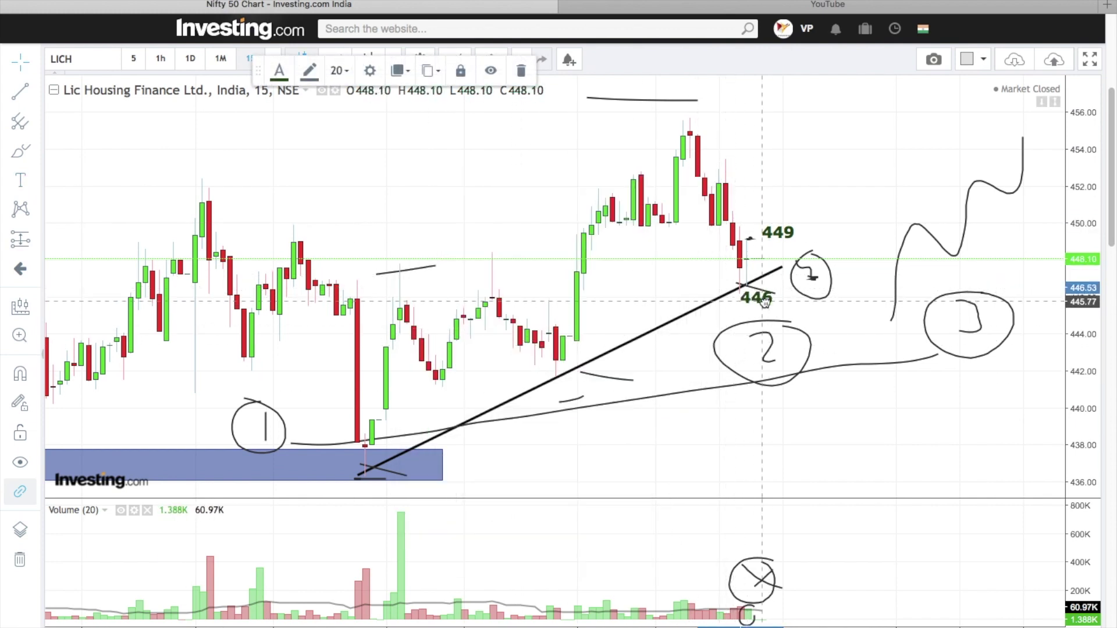
# - Brush a horizontal line at the last lower swing high and place a text label reading 453 at its end
pyautogui.click(21, 151)
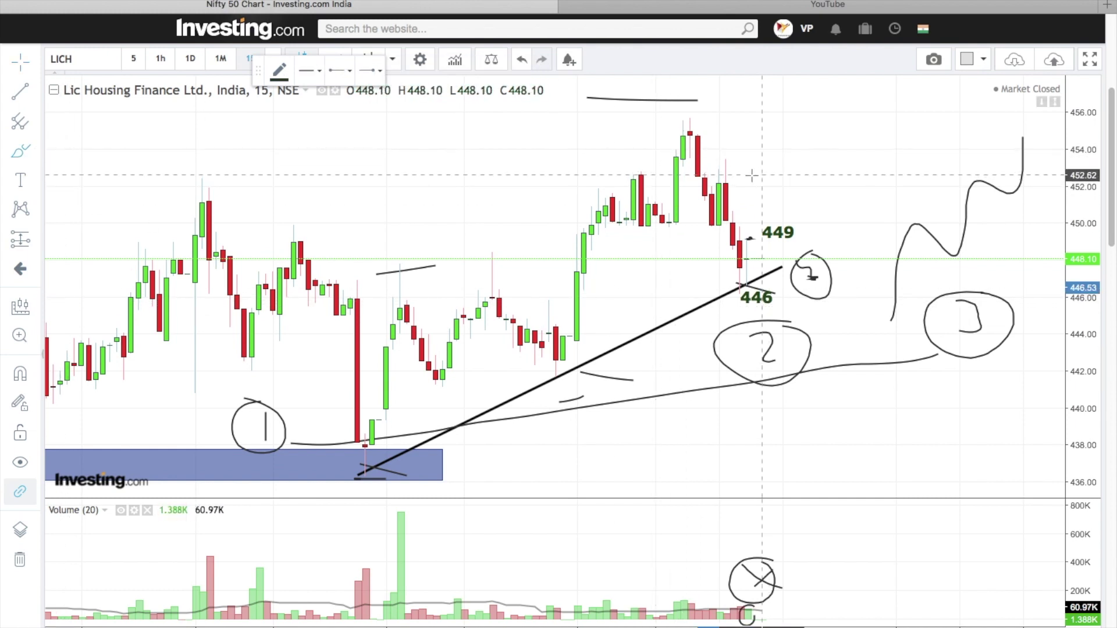
pyautogui.moveTo(711, 170); pyautogui.dragTo(818, 164)
pyautogui.click(21, 178)
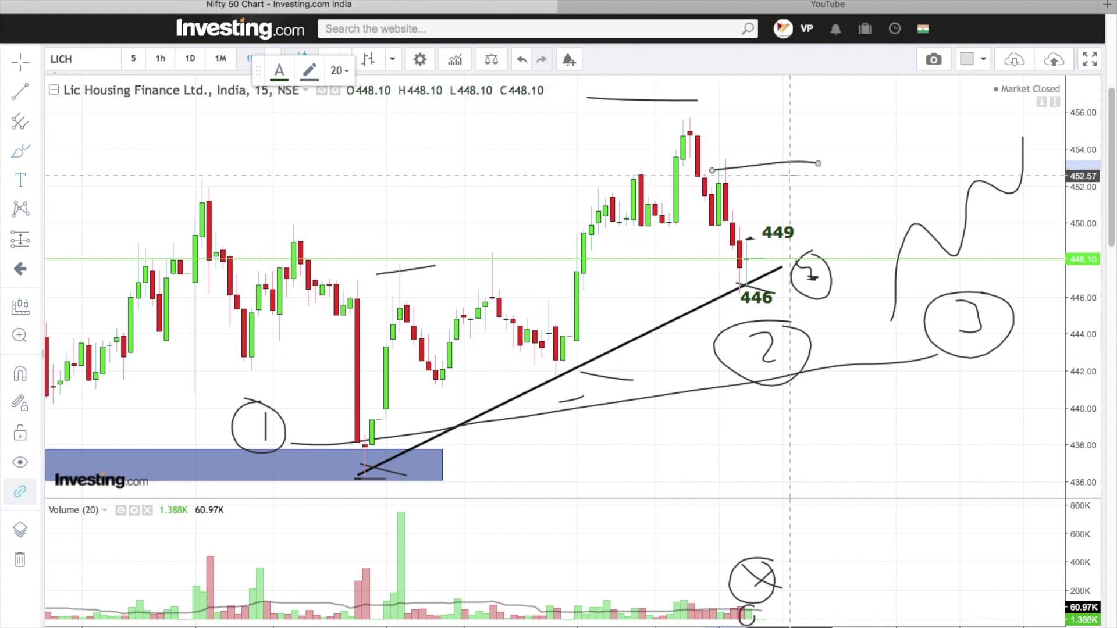
pyautogui.click(847, 163)
pyautogui.write('45')
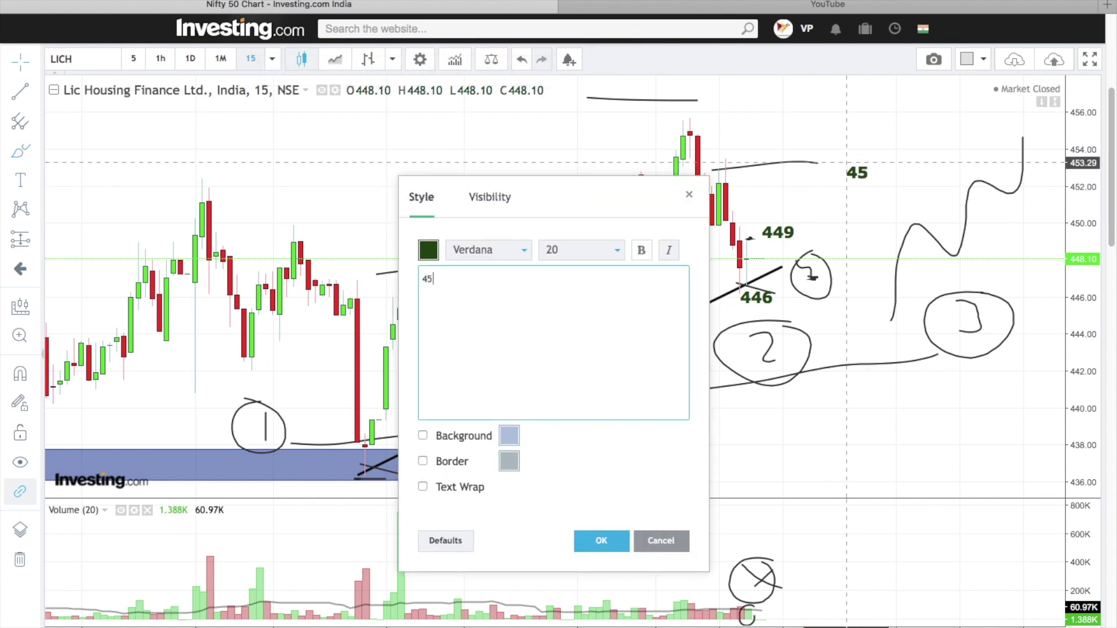
pyautogui.write('3')
pyautogui.click(600, 540)
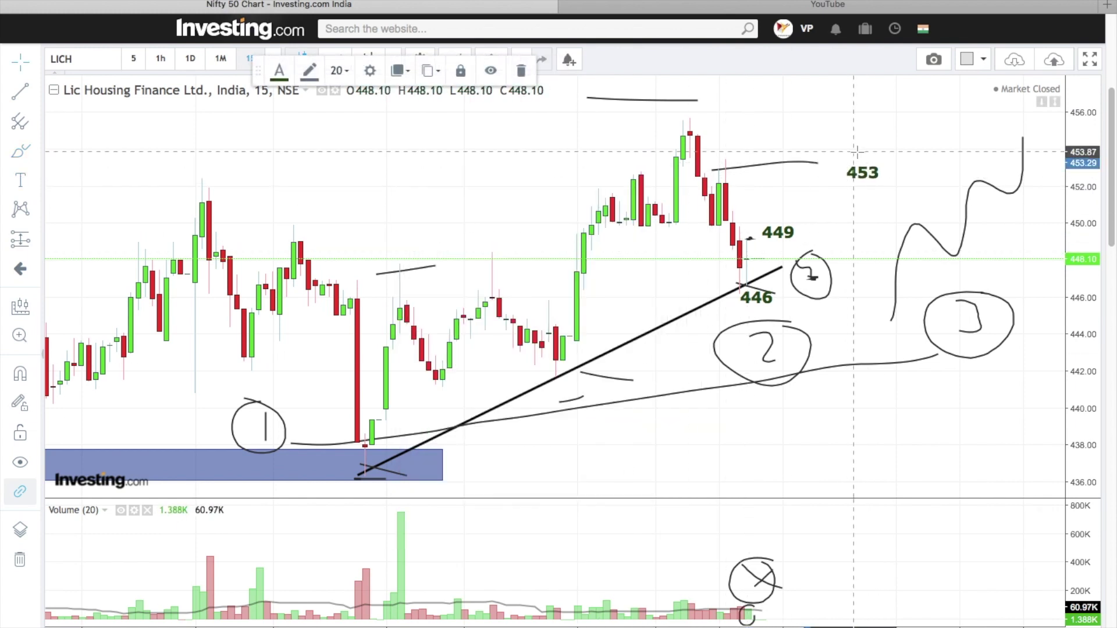
pyautogui.moveTo(849, 169); pyautogui.dragTo(828, 164)
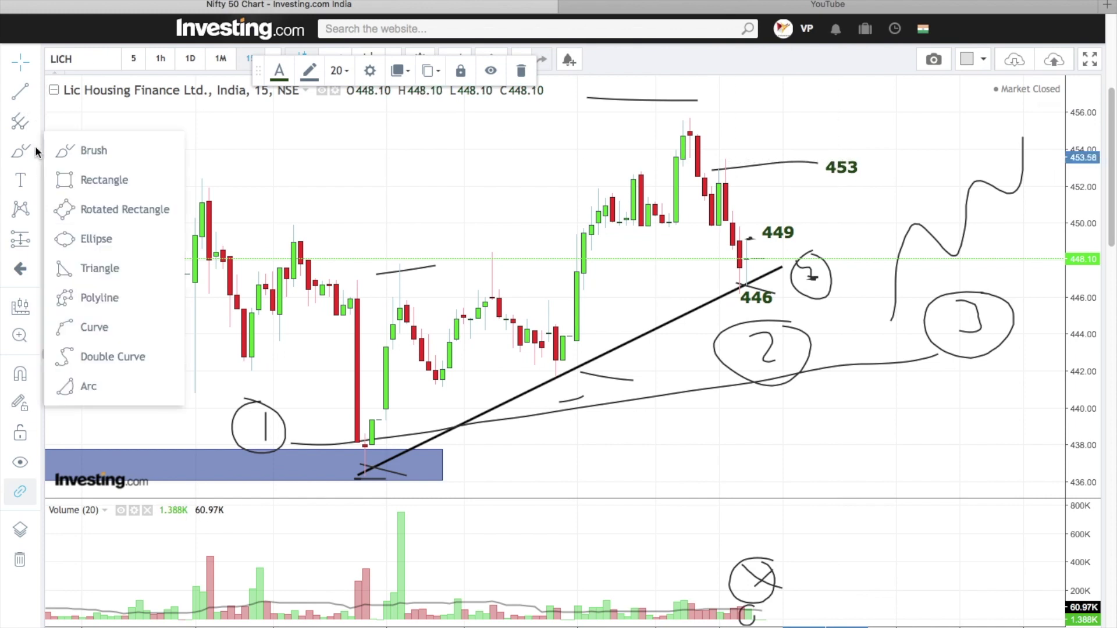
# - Draw a thin rectangle at the highest swing high, about 455.5, and place a text label reading 455 beside its end
pyautogui.click(35, 149)
pyautogui.click(99, 177)
pyautogui.click(669, 120)
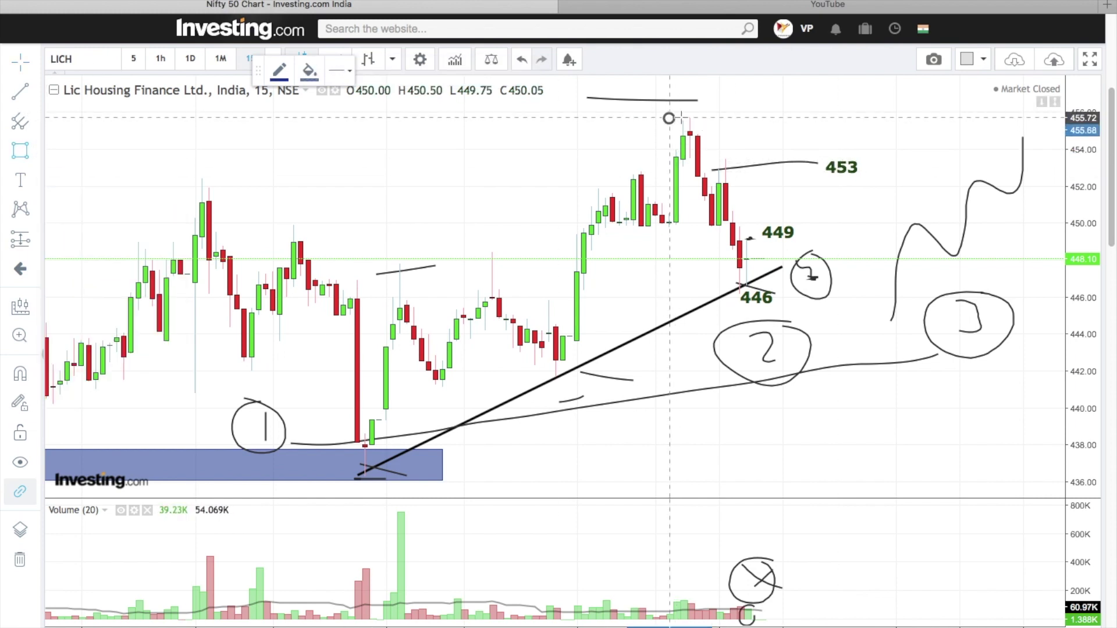
pyautogui.click(853, 120)
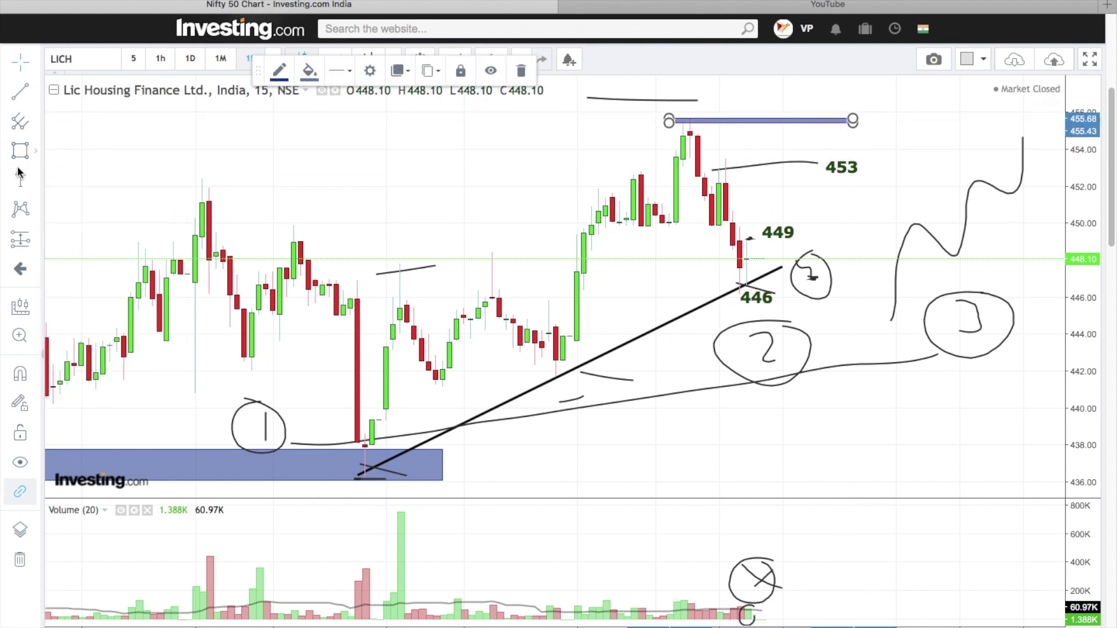
pyautogui.click(19, 180)
pyautogui.click(874, 124)
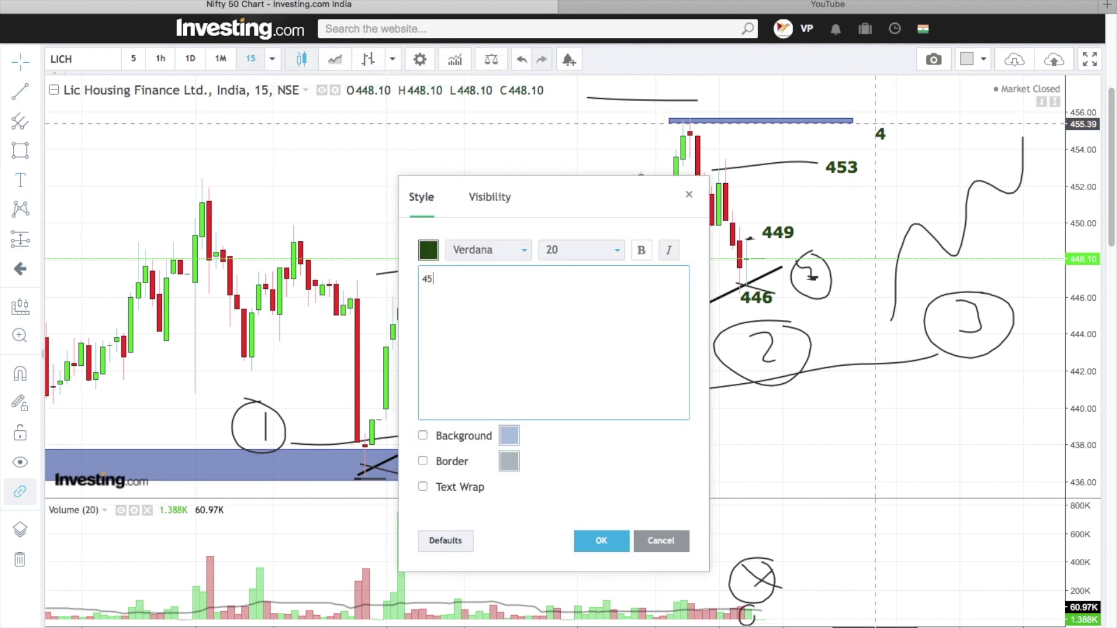
pyautogui.click(602, 541)
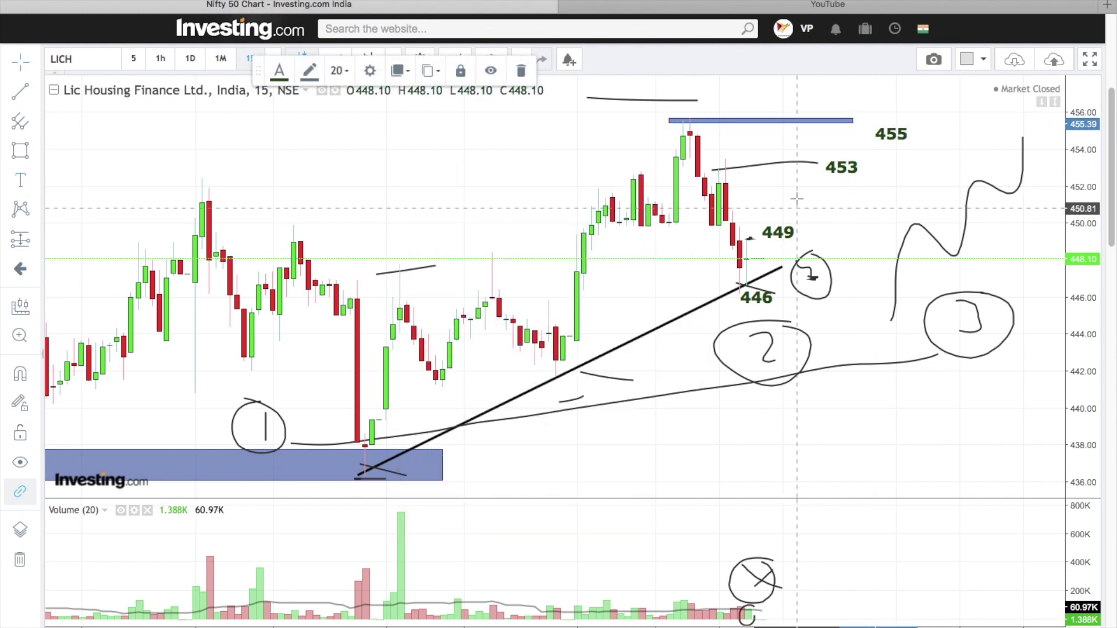
pyautogui.moveTo(890, 133); pyautogui.dragTo(876, 123)
pyautogui.scroll(-2, 863, 196)
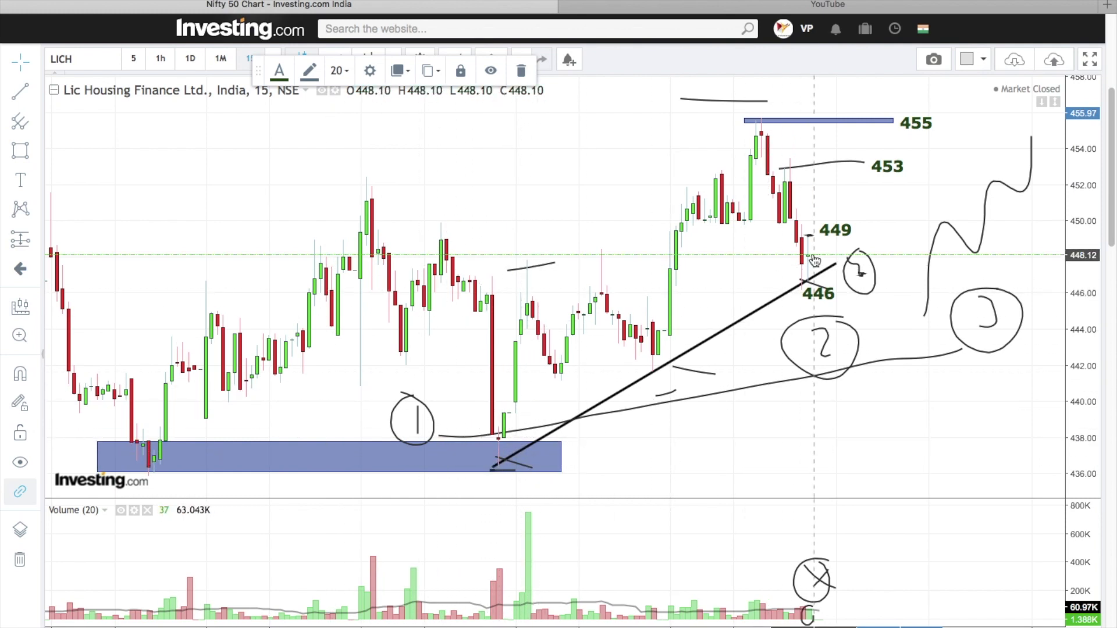
pyautogui.click(812, 279)
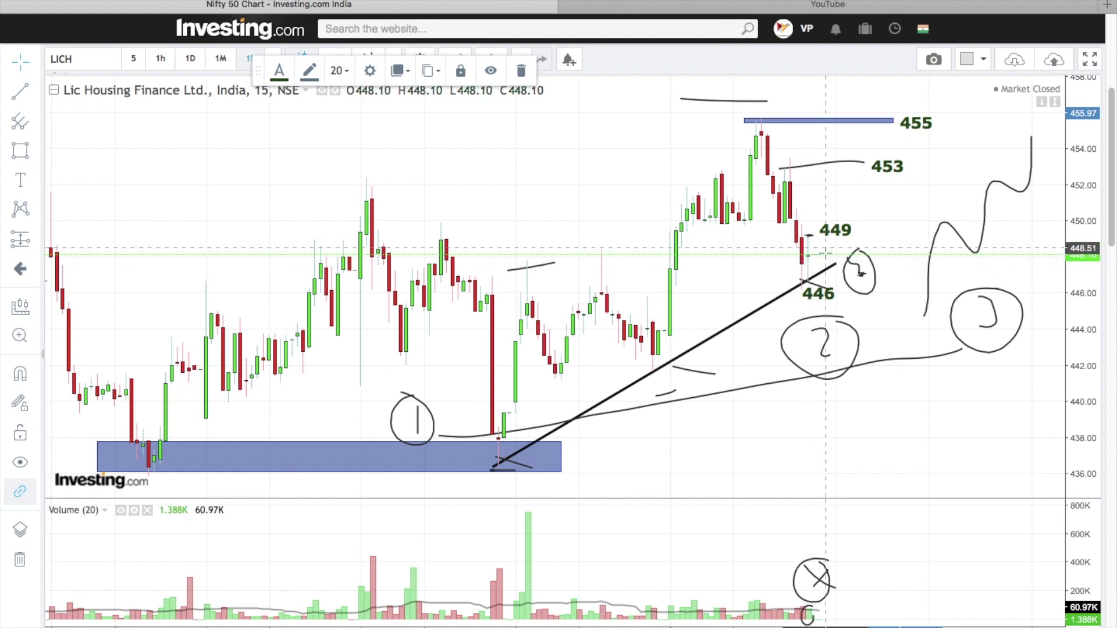
pyautogui.moveTo(687, 201); pyautogui.dragTo(607, 196)
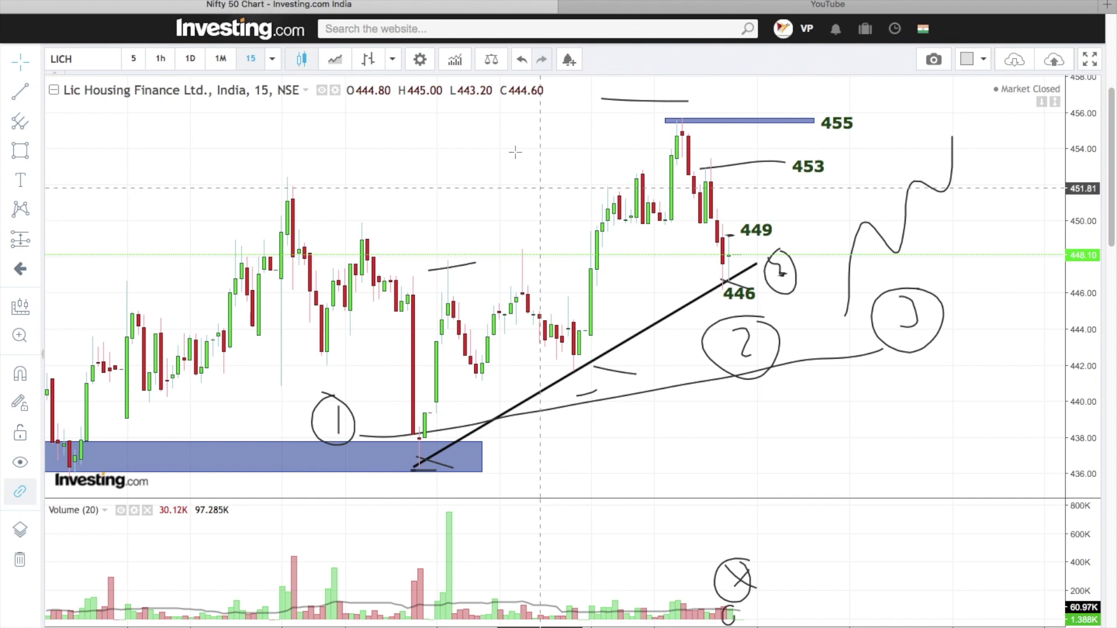
# - Load the Oil India Ltd (OILI) NSE chart and set it to the 1D interval
pyautogui.click(109, 59)
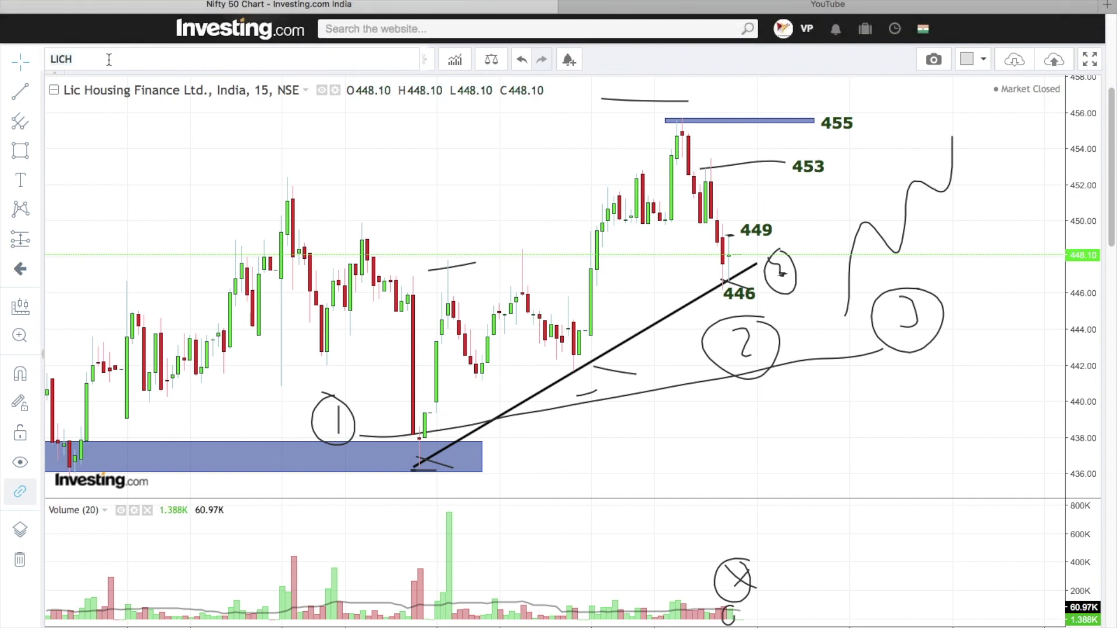
pyautogui.write('OIL')
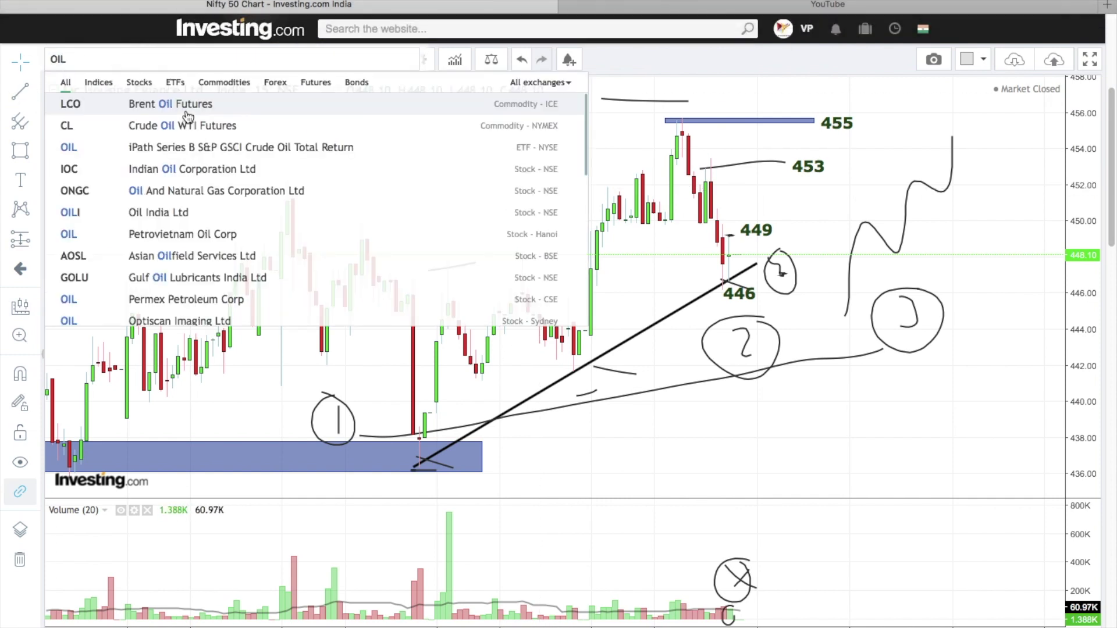
pyautogui.click(204, 211)
pyautogui.click(190, 58)
# - Draw a descending trend line from the highest swing high at about 227.3 to the last candle at about 175.5
pyautogui.moveTo(418, 234)
pyautogui.mouseDown()
pyautogui.moveTo(332, 228)
pyautogui.moveTo(419, 230)
pyautogui.mouseUp()
pyautogui.hotkey('alt', 't')
pyautogui.click(105, 115)
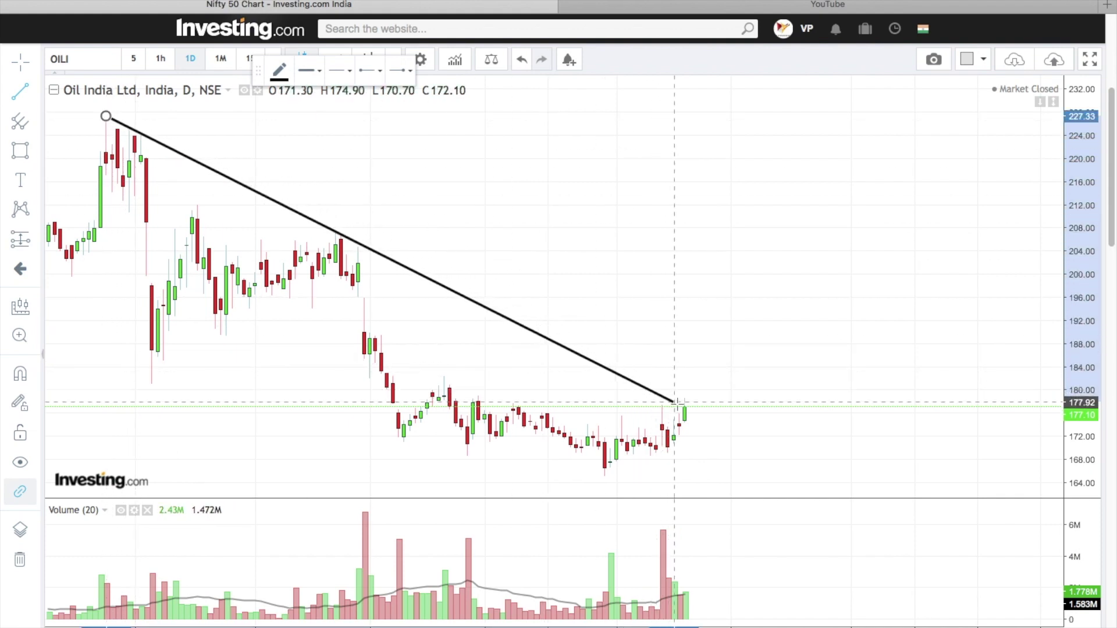
pyautogui.click(691, 418)
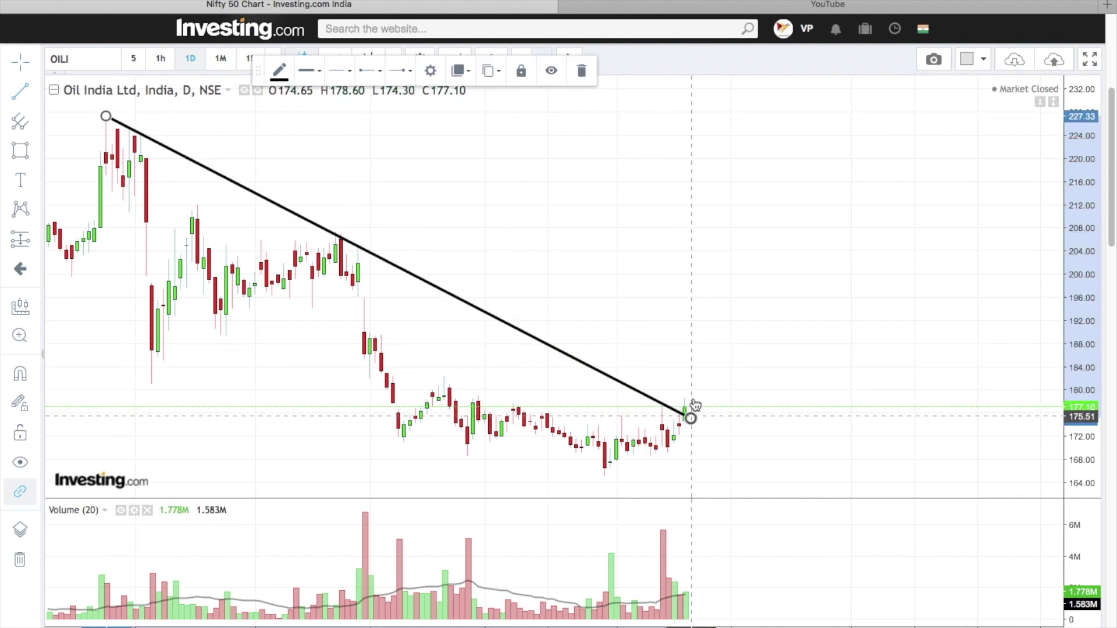
# - Brush short tick marks at the two upper swing highs where the descending trend line touches the candles
pyautogui.moveTo(526, 234); pyautogui.dragTo(555, 235)
pyautogui.click(38, 151)
pyautogui.click(93, 150)
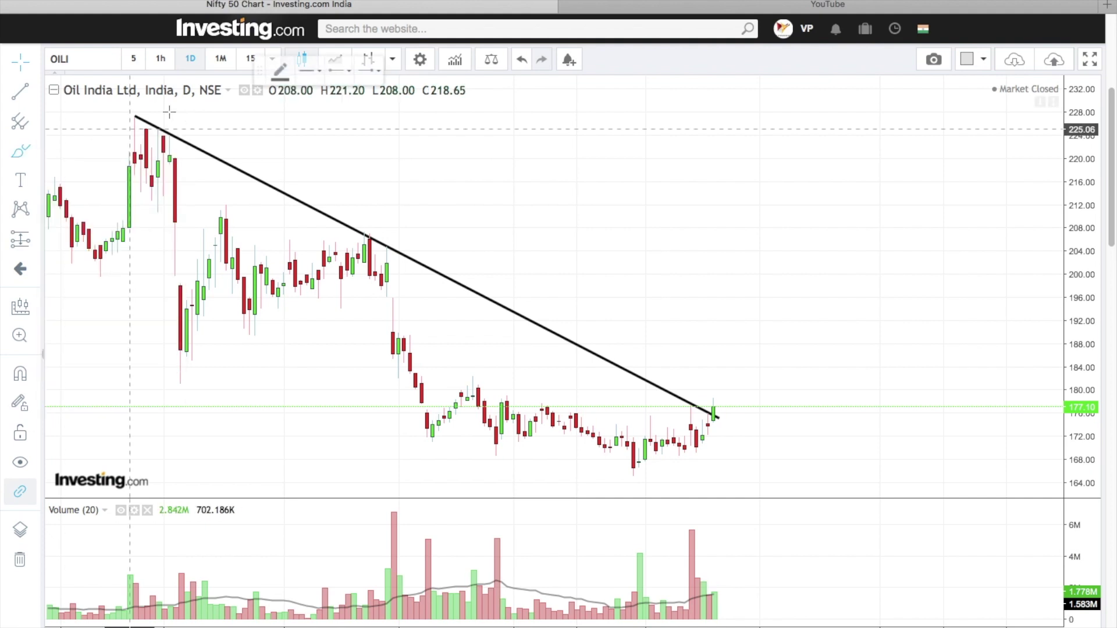
pyautogui.moveTo(151, 117); pyautogui.dragTo(186, 107)
pyautogui.moveTo(379, 228); pyautogui.dragTo(404, 210)
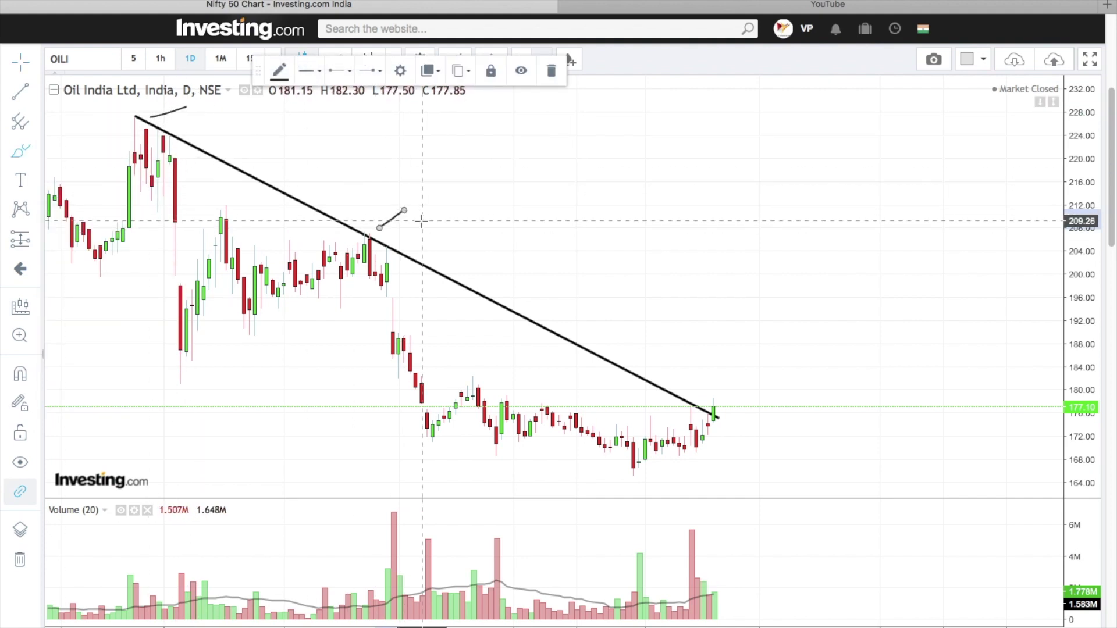
# - Brush a small vertical mark and a circle around the last candle at the trend line's end, plus a circled 1 beside it
pyautogui.moveTo(696, 385); pyautogui.dragTo(697, 396)
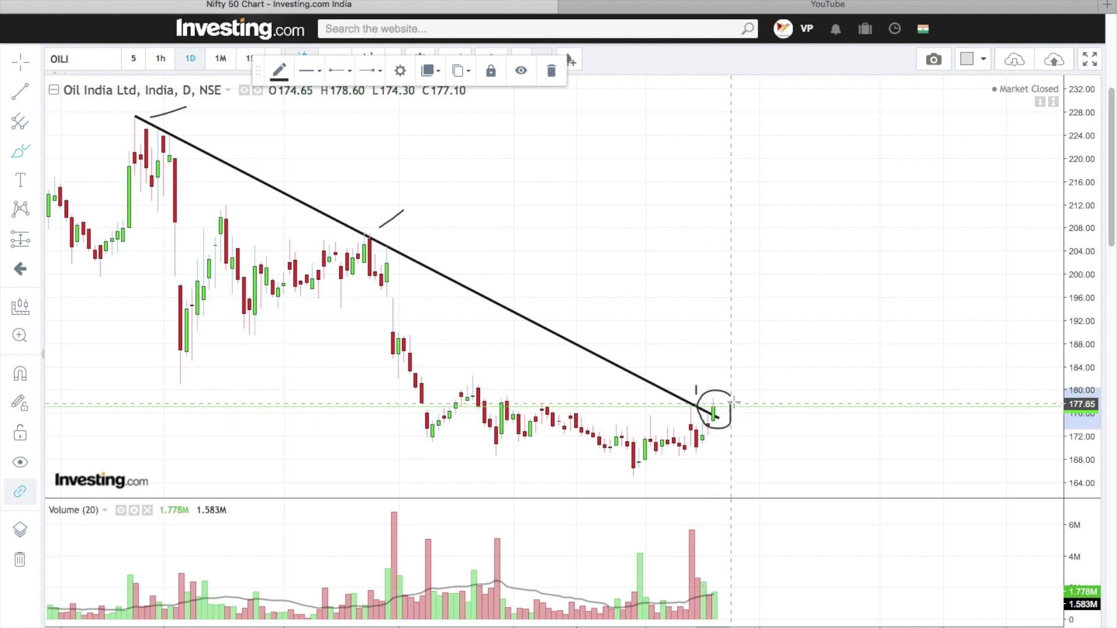
pyautogui.moveTo(726, 391); pyautogui.dragTo(730, 397)
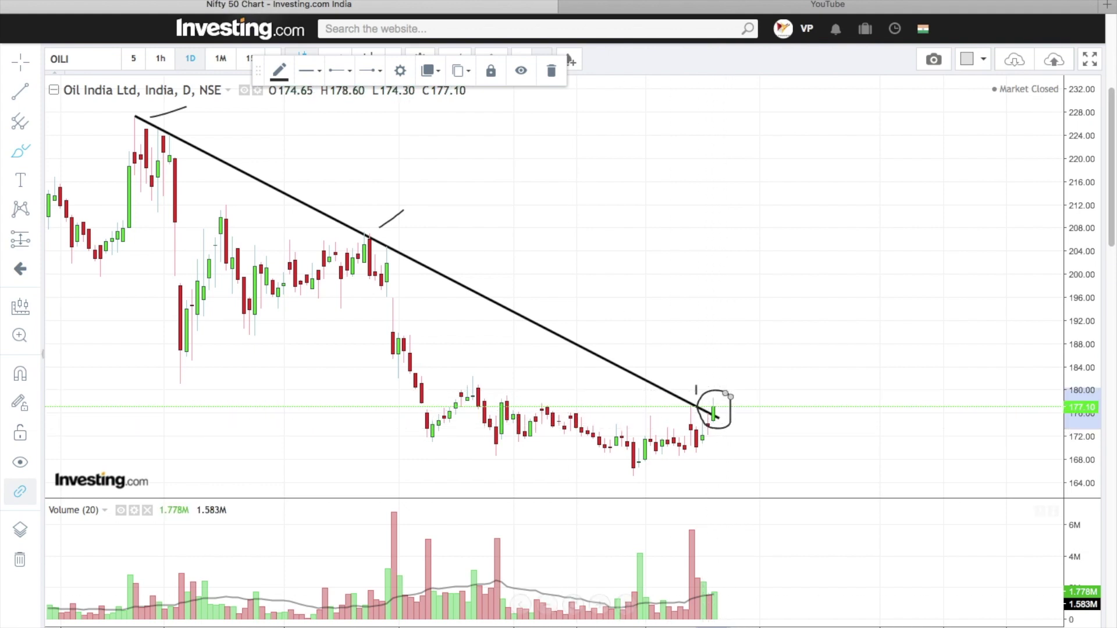
pyautogui.click(600, 606)
pyautogui.moveTo(692, 338)
pyautogui.mouseDown()
pyautogui.moveTo(692, 351)
pyautogui.moveTo(684, 326)
pyautogui.mouseUp()
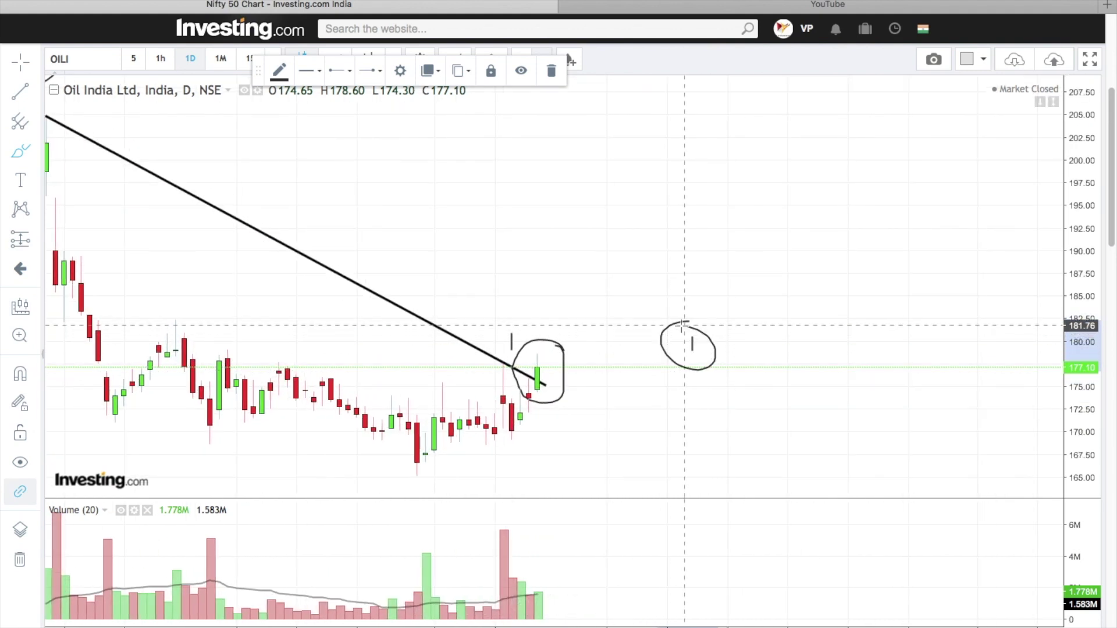
# - Brush short horizontal marks at the recent swing lows and highs, and a rising zigzag path with a circled 2
pyautogui.moveTo(395, 477); pyautogui.dragTo(426, 478)
pyautogui.moveTo(413, 376); pyautogui.dragTo(451, 376)
pyautogui.moveTo(438, 449); pyautogui.dragTo(450, 448)
pyautogui.moveTo(514, 364); pyautogui.dragTo(541, 362)
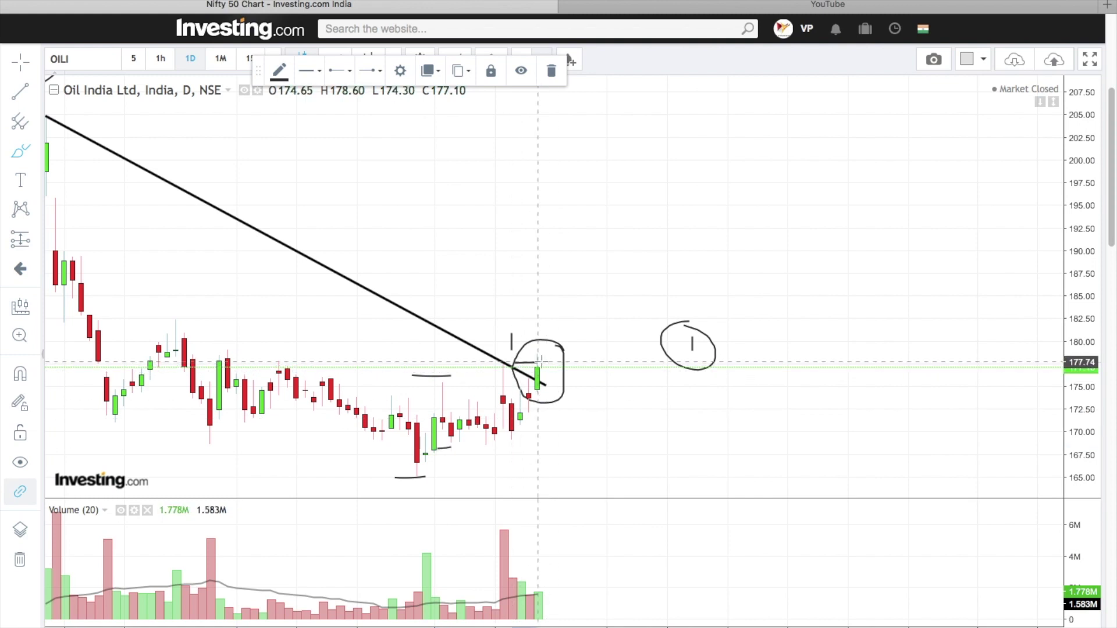
pyautogui.moveTo(711, 385)
pyautogui.mouseDown()
pyautogui.moveTo(714, 431)
pyautogui.moveTo(735, 429)
pyautogui.moveTo(855, 327)
pyautogui.moveTo(917, 295)
pyautogui.mouseUp()
pyautogui.moveTo(728, 376)
pyautogui.mouseDown()
pyautogui.moveTo(686, 429)
pyautogui.moveTo(725, 448)
pyautogui.moveTo(734, 384)
pyautogui.mouseUp()
# - Brush a circle around the last volume bar and a circled 3 next to it
pyautogui.scroll(1, 662, 410)
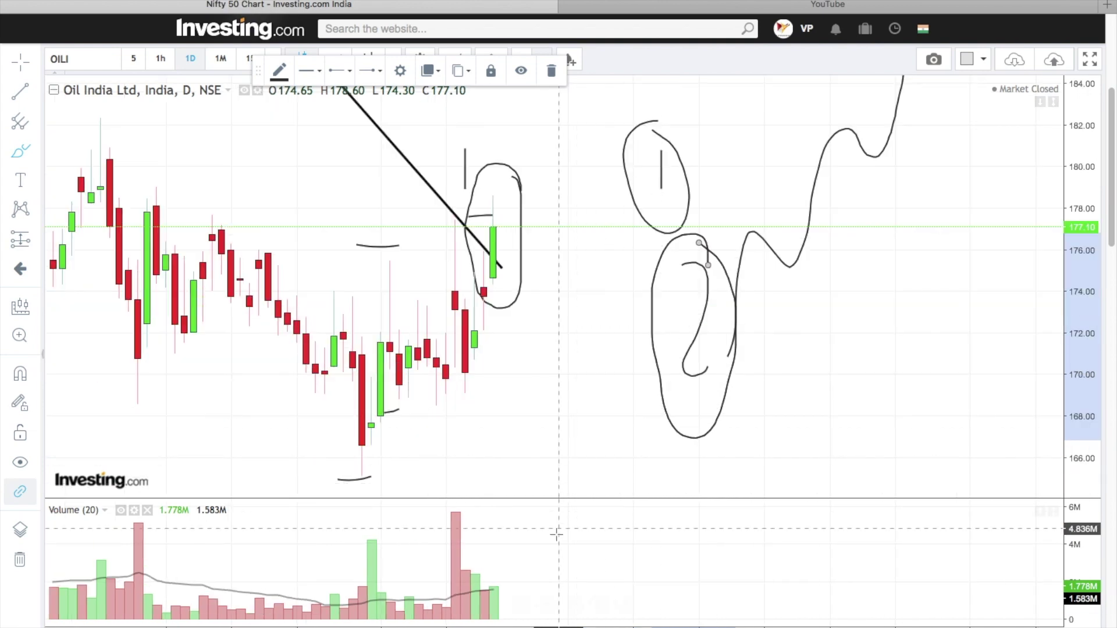
pyautogui.moveTo(503, 596)
pyautogui.mouseDown()
pyautogui.moveTo(484, 578)
pyautogui.moveTo(481, 621)
pyautogui.mouseUp()
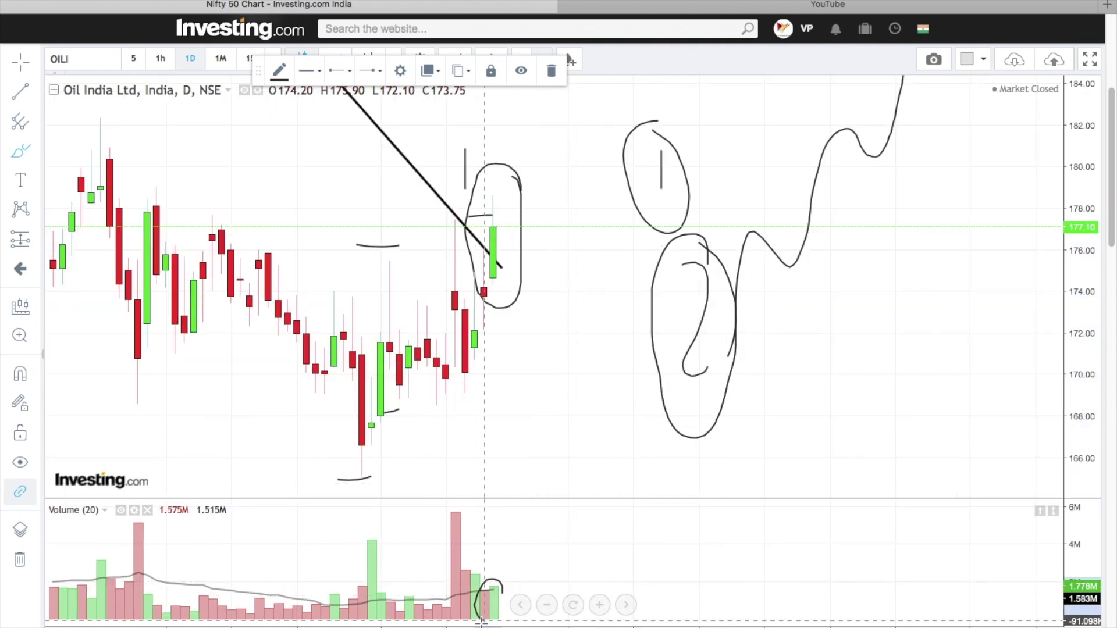
pyautogui.moveTo(523, 547)
pyautogui.mouseDown()
pyautogui.moveTo(542, 576)
pyautogui.moveTo(530, 576)
pyautogui.mouseUp()
pyautogui.moveTo(546, 541)
pyautogui.mouseDown()
pyautogui.moveTo(517, 535)
pyautogui.moveTo(524, 594)
pyautogui.moveTo(559, 570)
pyautogui.moveTo(543, 532)
pyautogui.mouseUp()
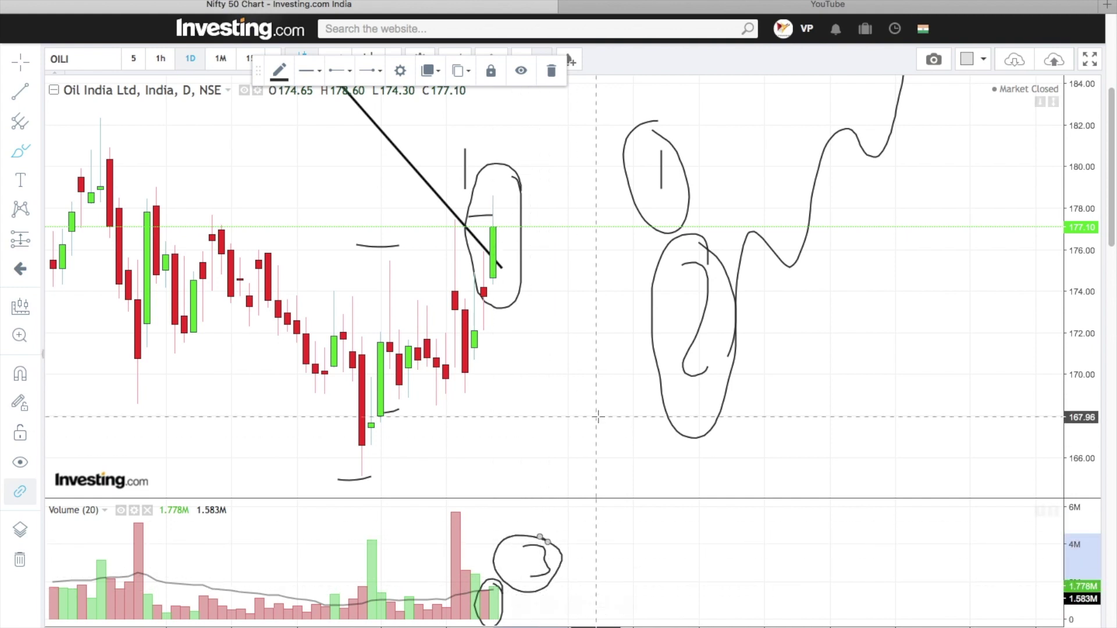
# - Draw a thin rectangle at the last candle's high, about 178.4, and place a text label reading 179 beside it
pyautogui.rightClick(588, 294)
pyautogui.click(628, 331)
pyautogui.moveTo(673, 403); pyautogui.dragTo(709, 406)
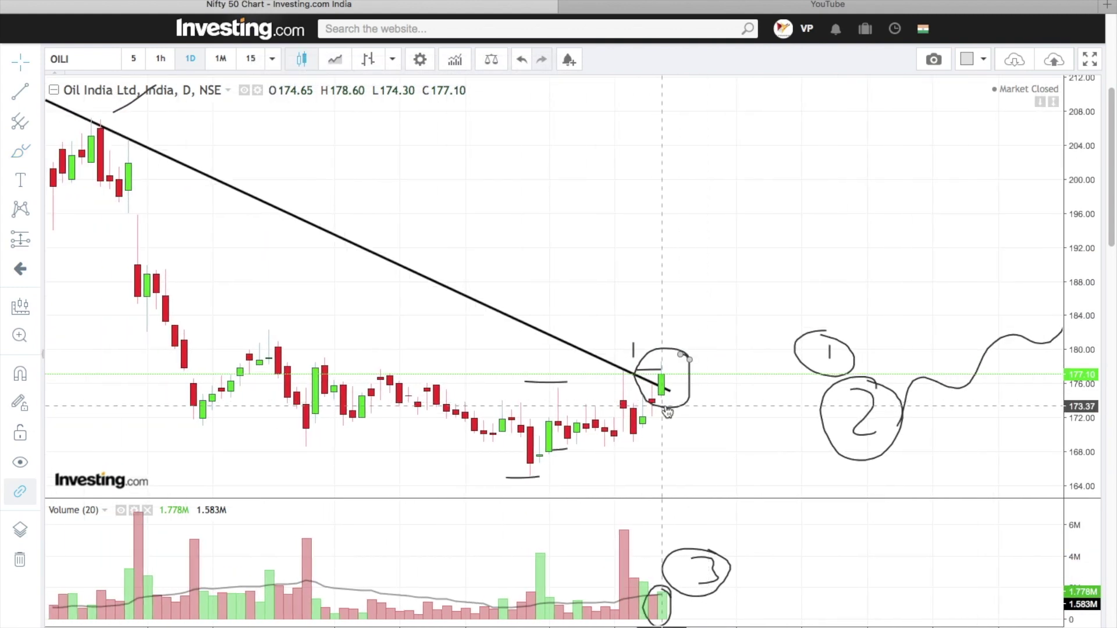
pyautogui.click(36, 151)
pyautogui.click(64, 175)
pyautogui.moveTo(652, 363); pyautogui.dragTo(680, 364)
pyautogui.click(20, 181)
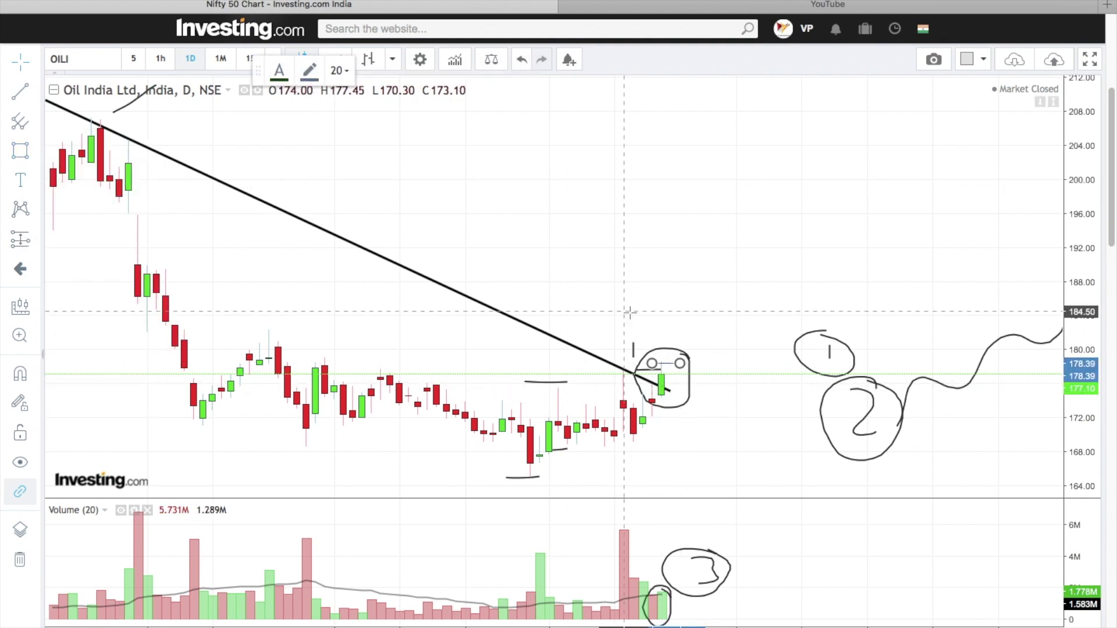
pyautogui.click(708, 357)
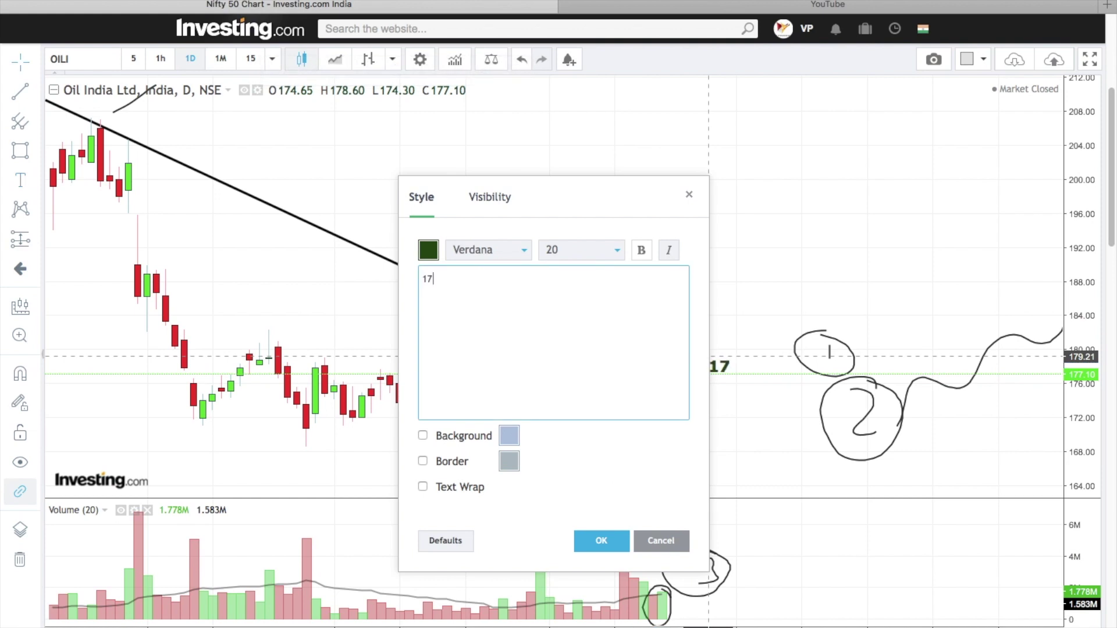
pyautogui.click(600, 546)
pyautogui.moveTo(721, 372); pyautogui.dragTo(712, 370)
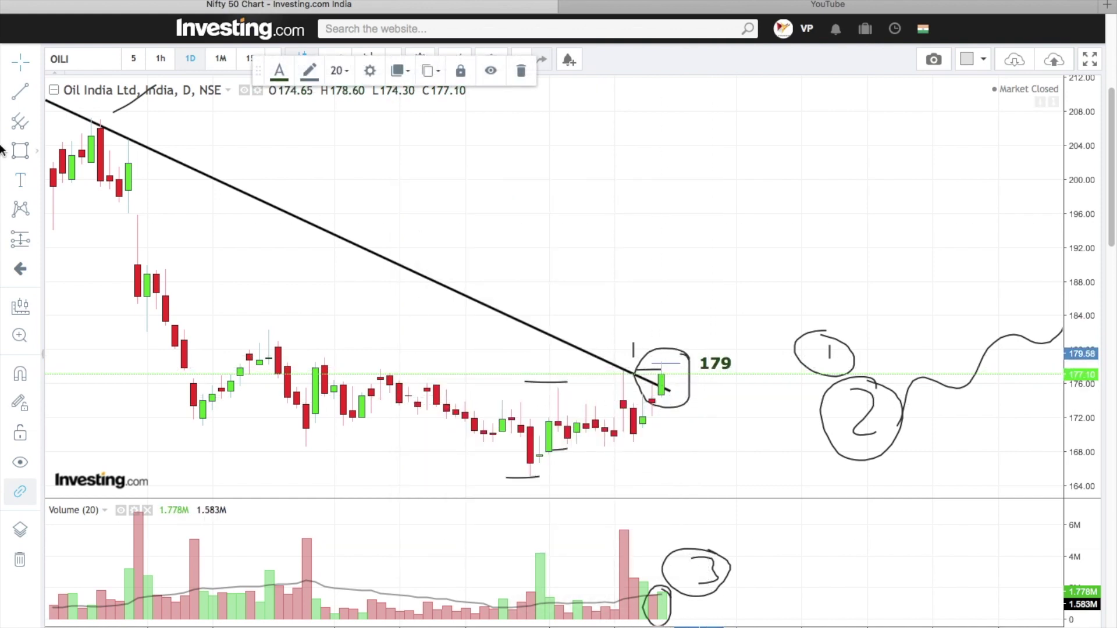
# - Draw a thin rectangle at the last candle's low and place a text label reading 174 beside it
pyautogui.click(21, 152)
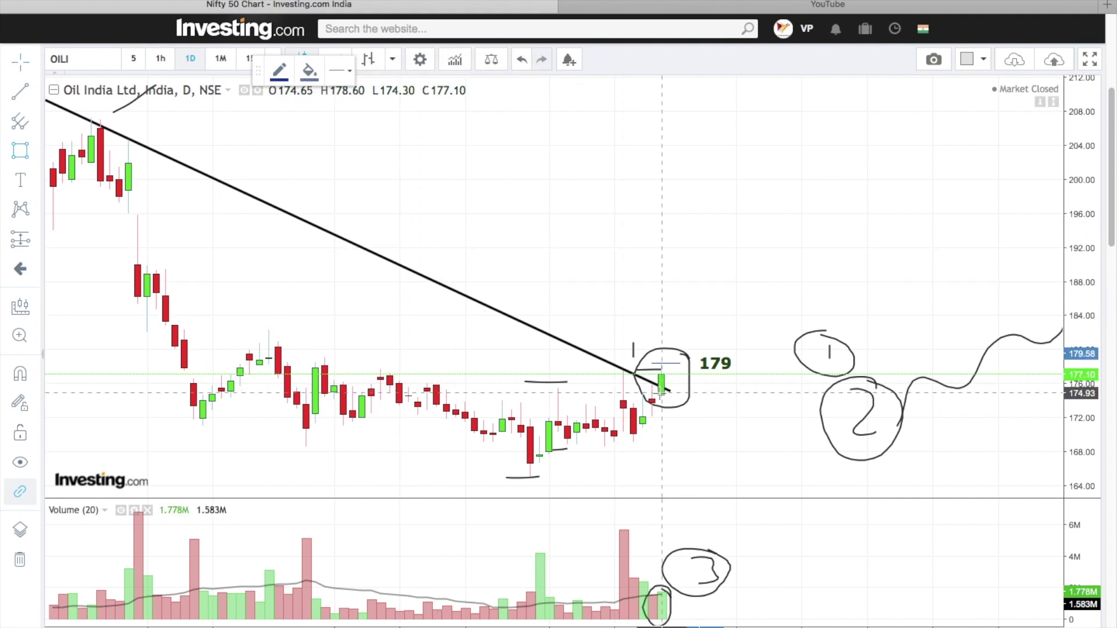
pyautogui.moveTo(661, 398); pyautogui.dragTo(688, 397)
pyautogui.click(19, 182)
pyautogui.click(718, 395)
pyautogui.press('BackSpace')
pyautogui.press('BackSpace')
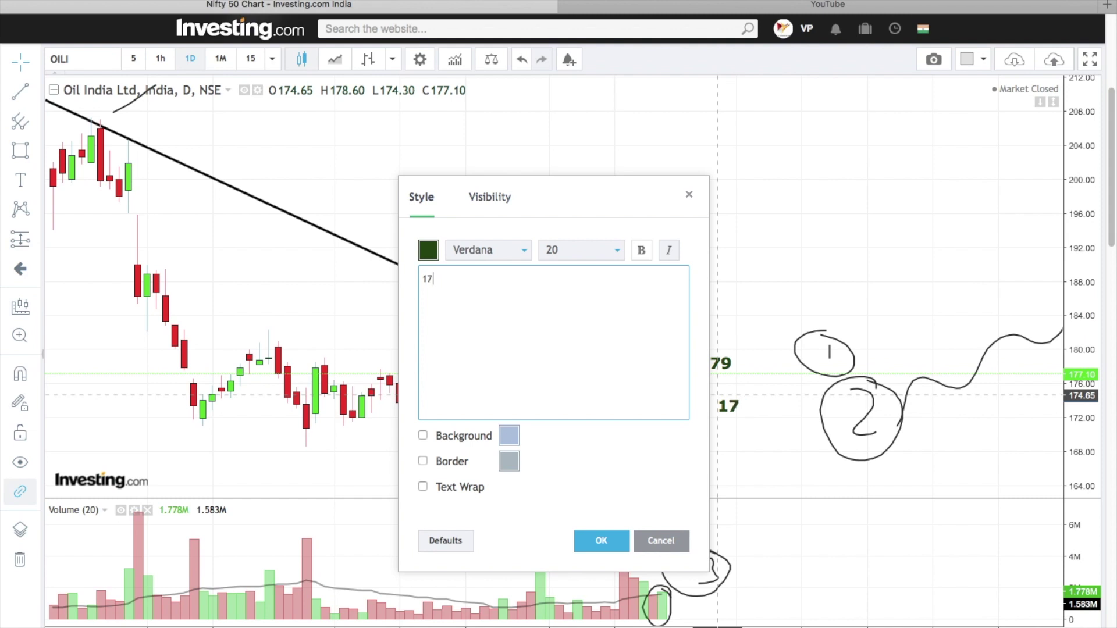
pyautogui.click(605, 540)
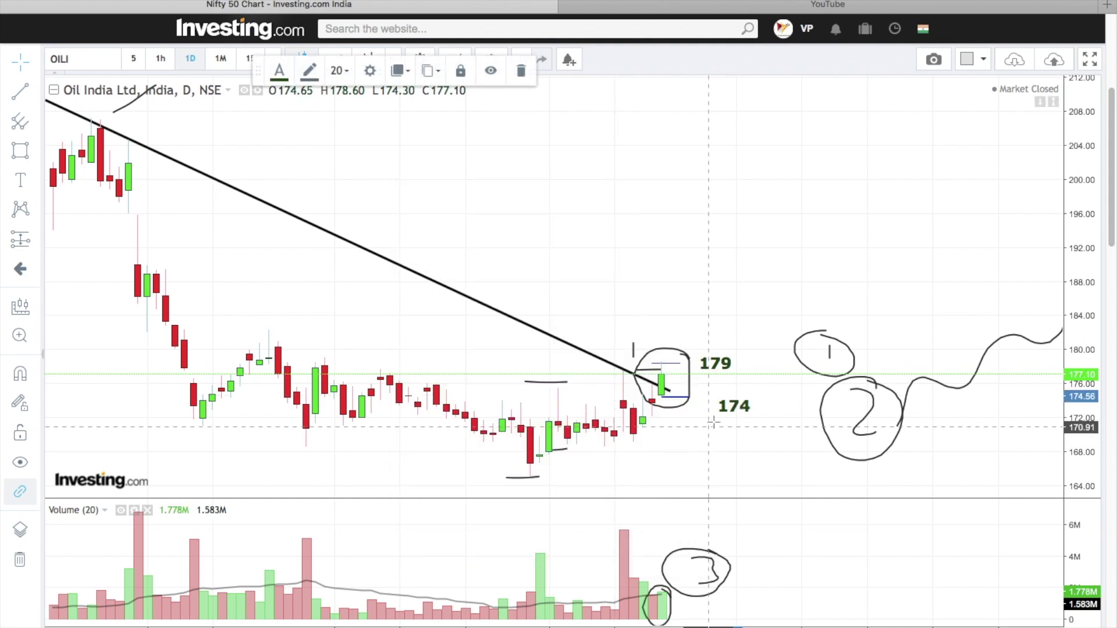
# - Draw a long, thin rectangle at about 190 from the candles below the price gap past the last candle, and label it 189
pyautogui.scroll(1, 592, 384)
pyautogui.scroll(-1, 592, 383)
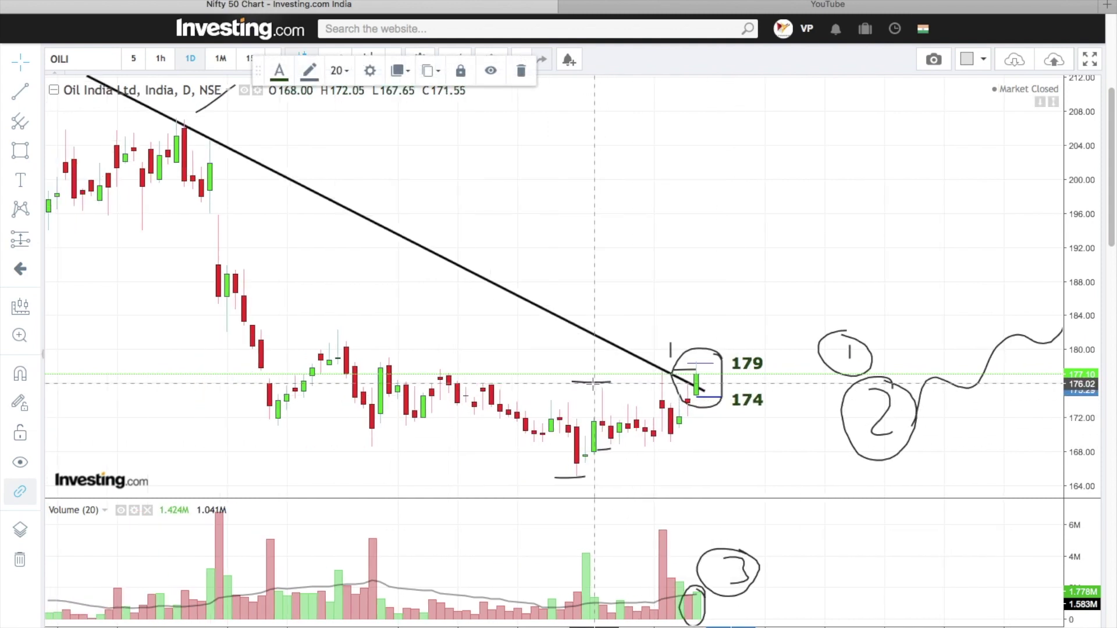
pyautogui.click(21, 150)
pyautogui.moveTo(200, 260); pyautogui.dragTo(790, 263)
pyautogui.click(33, 181)
pyautogui.click(839, 269)
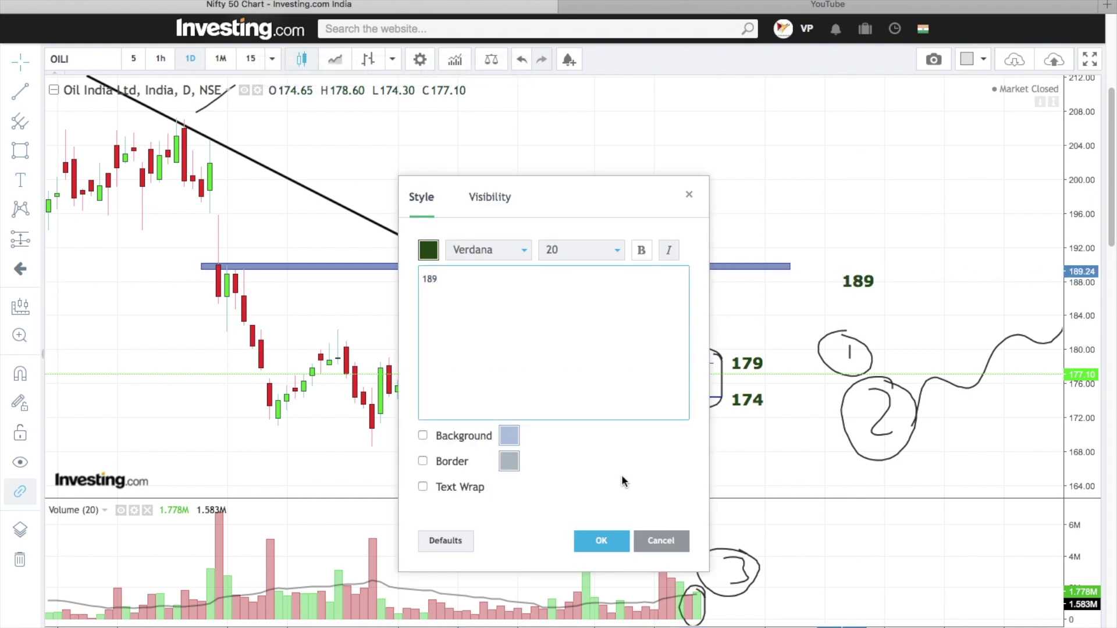
pyautogui.click(604, 541)
pyautogui.moveTo(850, 282); pyautogui.dragTo(808, 270)
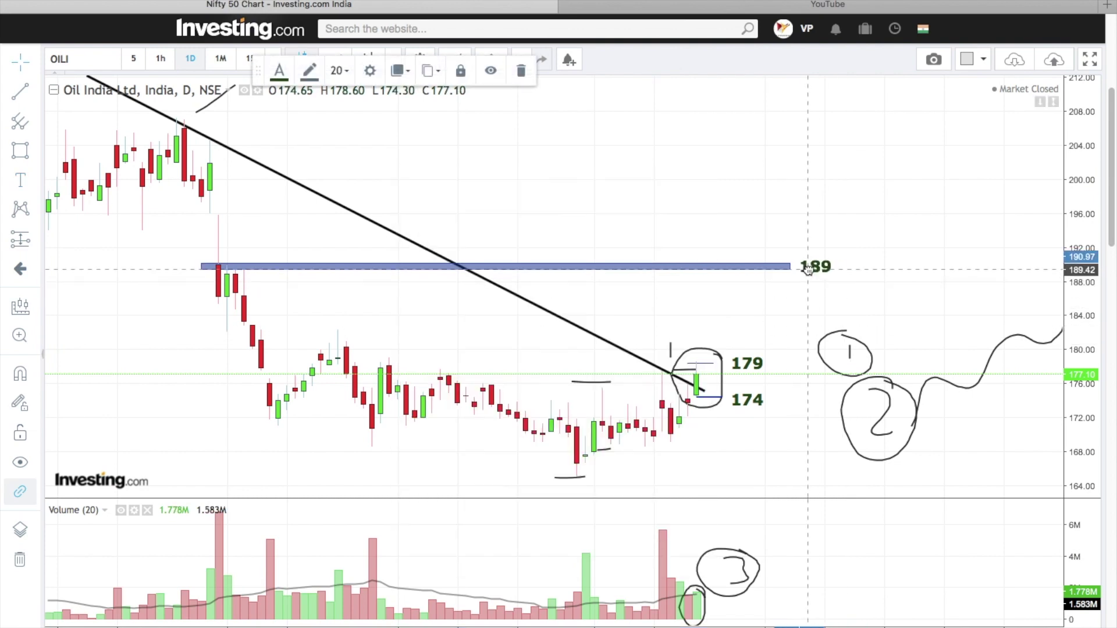
# - Draw a long, flat rectangle at about 197.8 from the candles above the price gap past the last candle, and label it 197
pyautogui.scroll(-2, 51, 166)
pyautogui.click(12, 151)
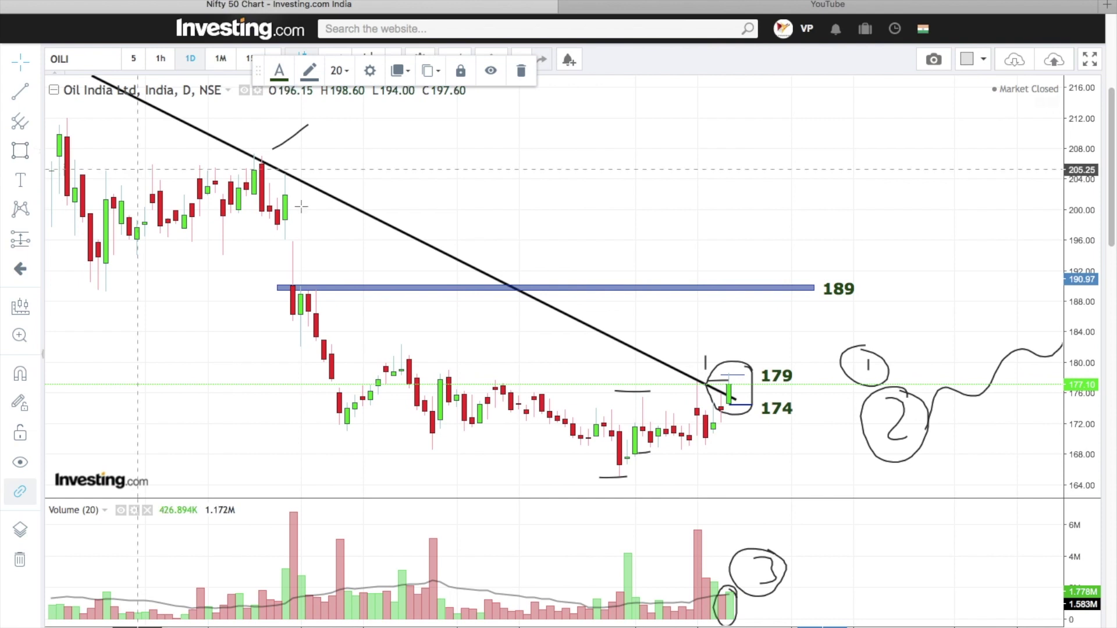
pyautogui.moveTo(250, 226)
pyautogui.mouseDown()
pyautogui.moveTo(896, 229)
pyautogui.moveTo(868, 227)
pyautogui.mouseUp()
pyautogui.click(892, 228)
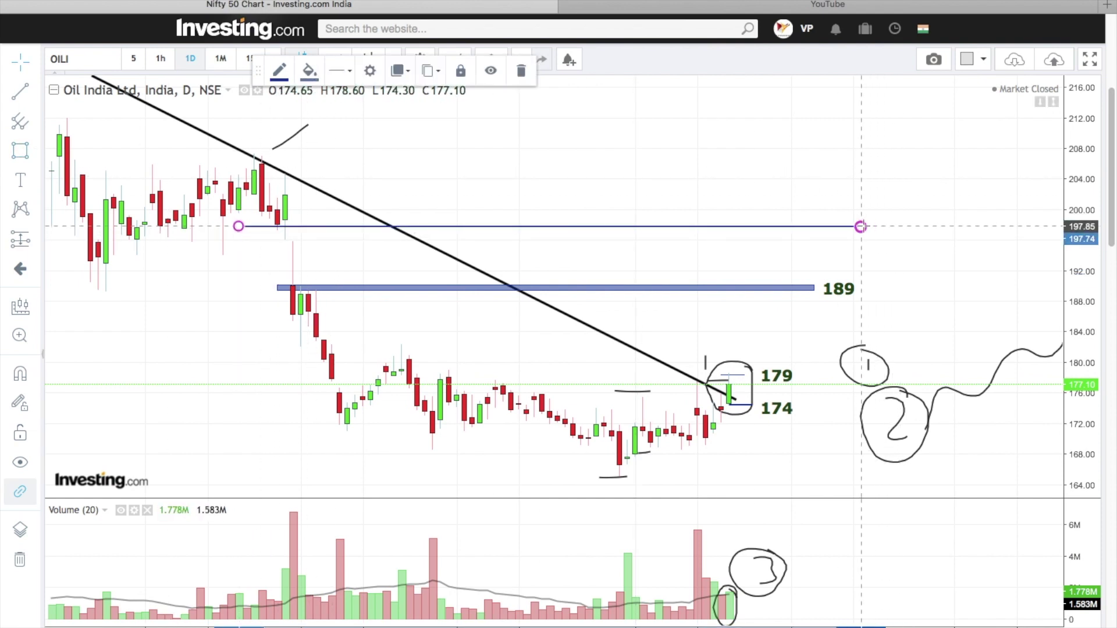
pyautogui.click(20, 181)
pyautogui.click(876, 227)
pyautogui.write('197')
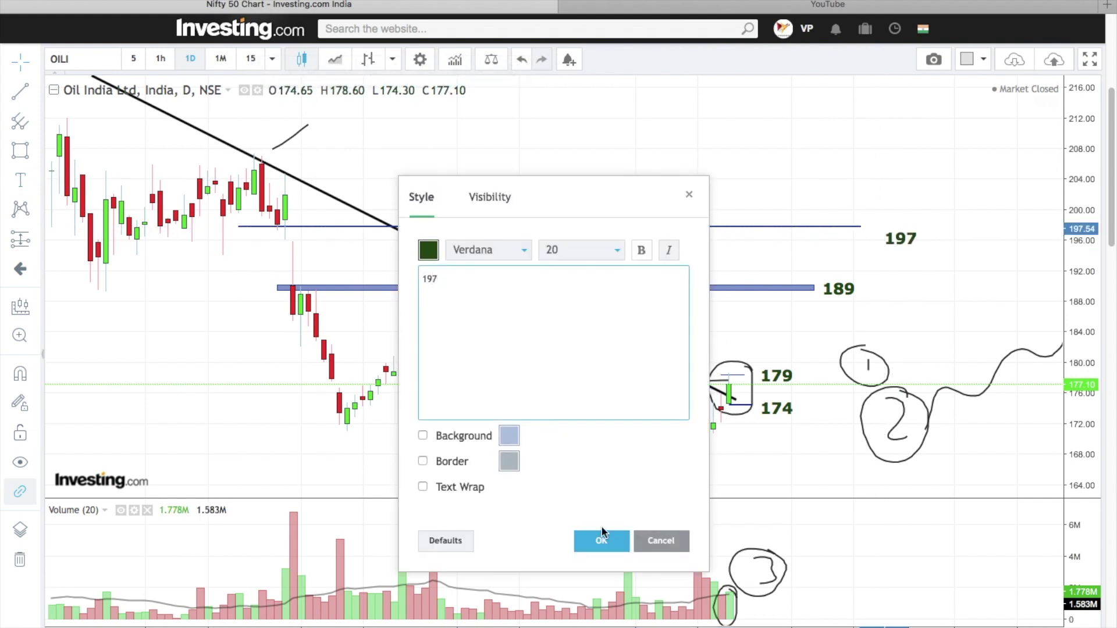
pyautogui.click(602, 533)
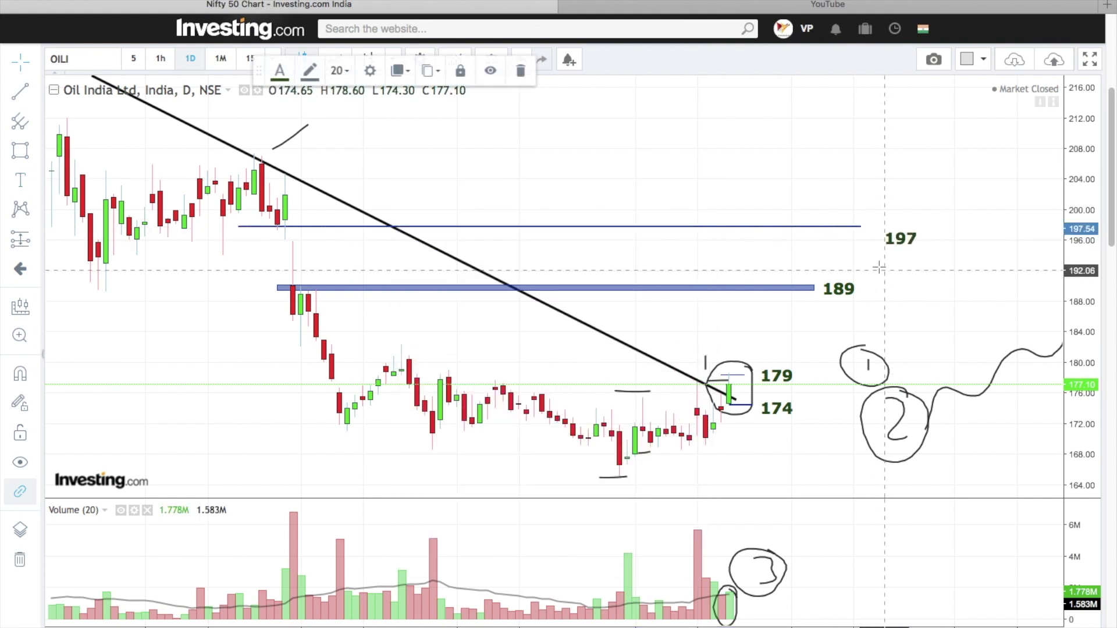
pyautogui.moveTo(900, 239); pyautogui.dragTo(884, 228)
# - Draw a long, flat rectangle at about 205.3 from the older swing highs past the last candle
pyautogui.click(20, 151)
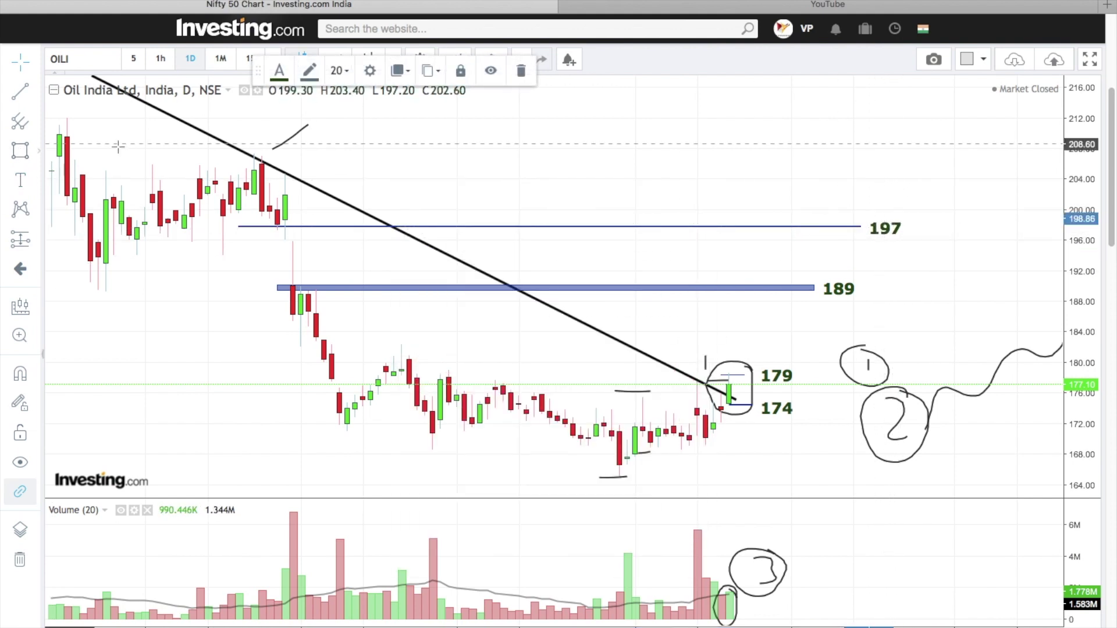
pyautogui.moveTo(90, 168); pyautogui.dragTo(868, 169)
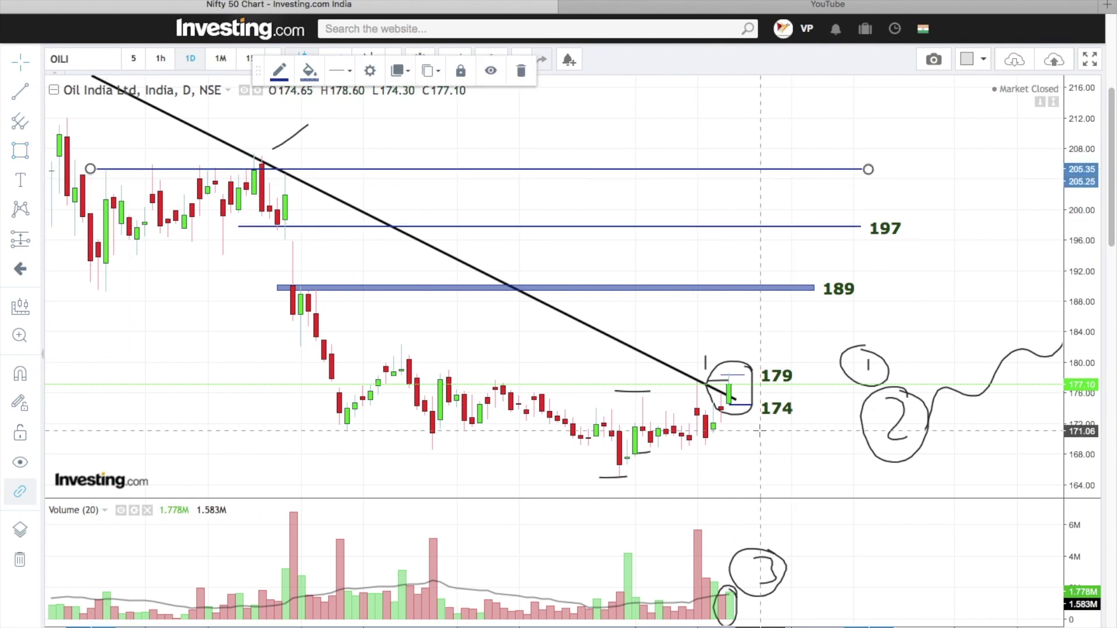
pyautogui.scroll(-2, 624, 359)
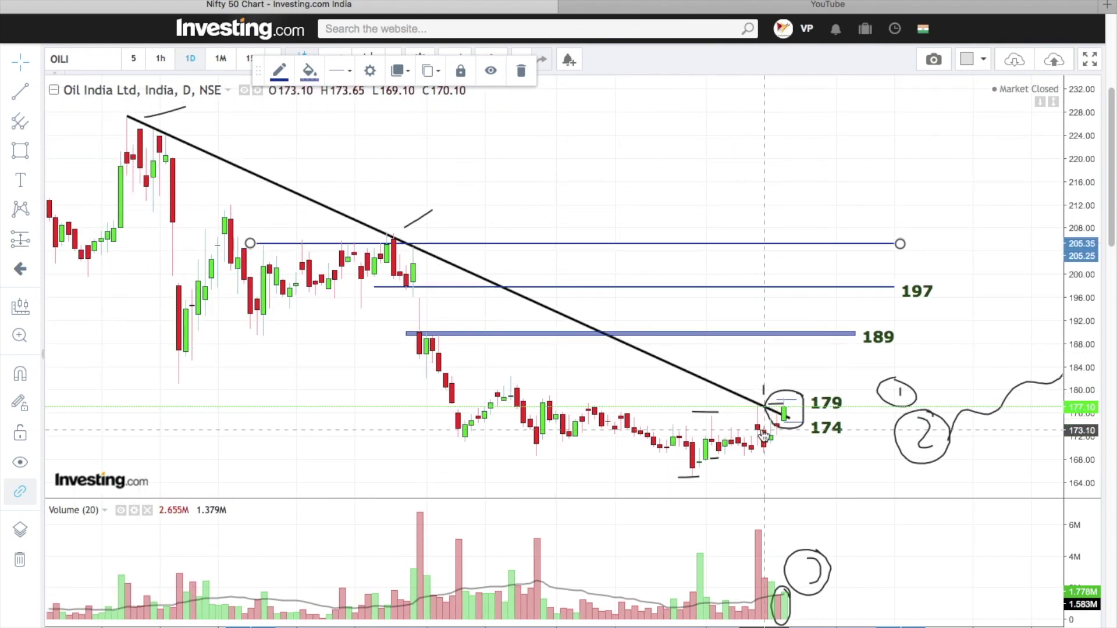
pyautogui.scroll(2, 771, 409)
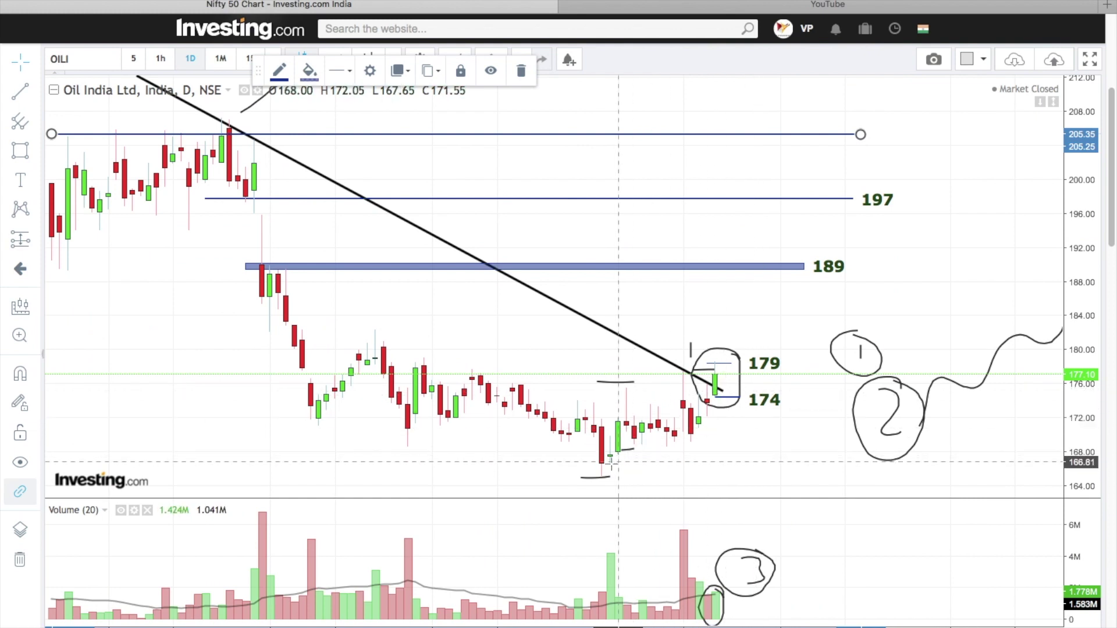
pyautogui.click(717, 399)
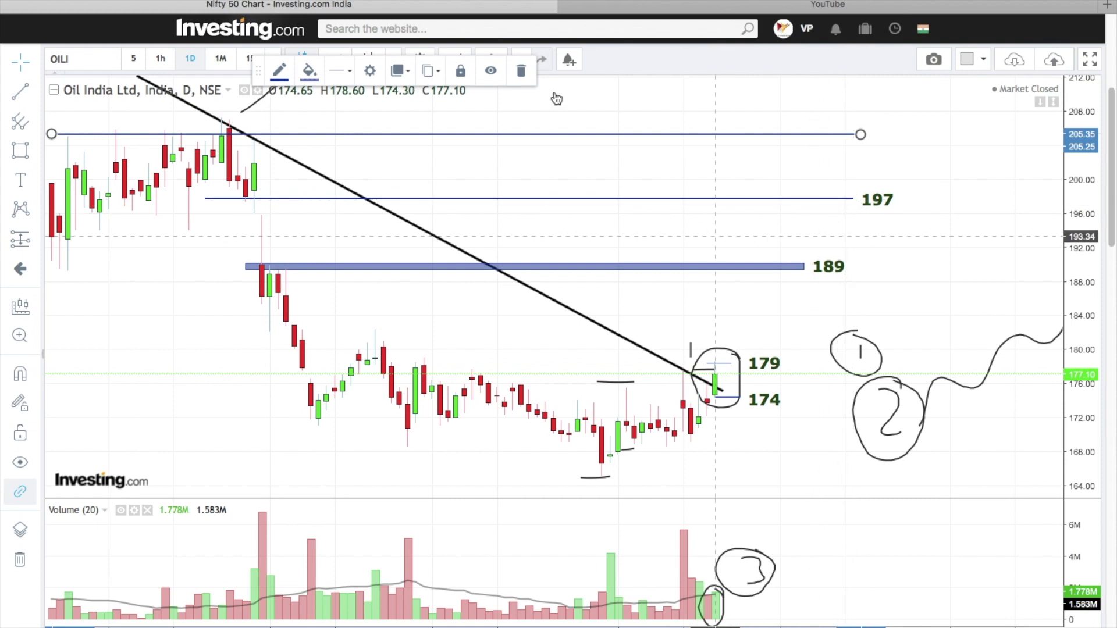
# - Load the Raymond Ltd NSE stock chart and set its interval to 30 minutes
pyautogui.click(92, 59)
pyautogui.write('RAYMOND')
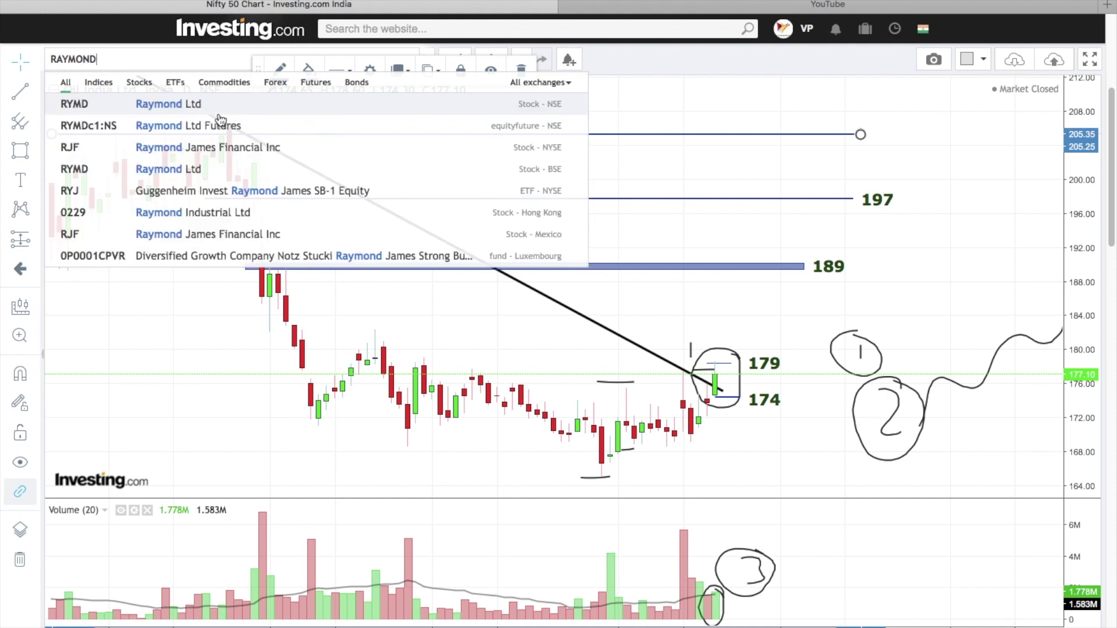
pyautogui.click(189, 105)
pyautogui.click(272, 59)
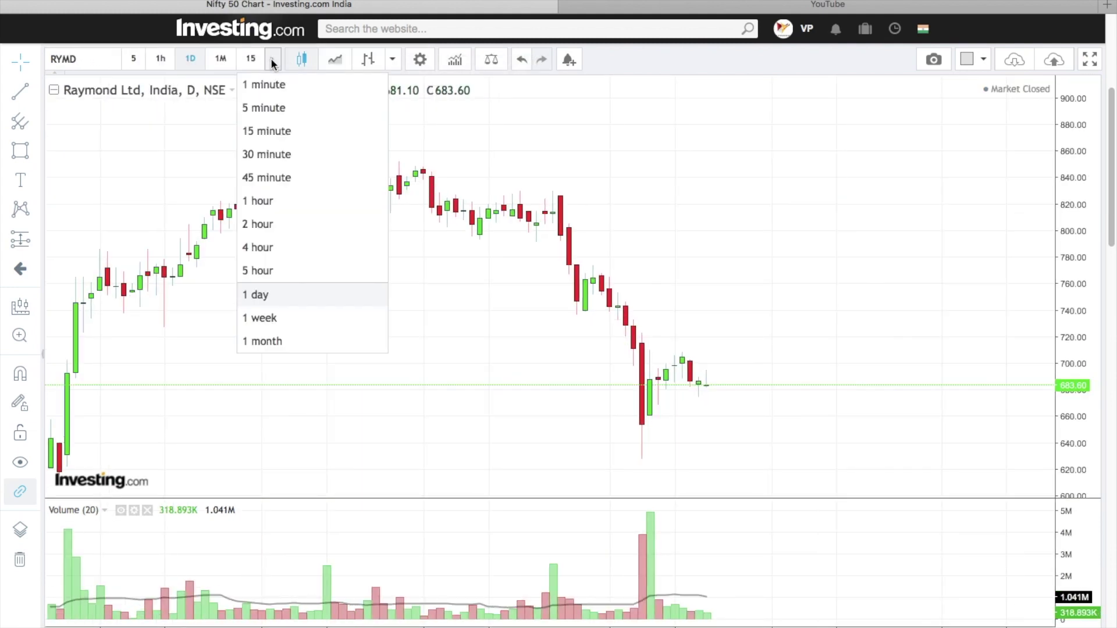
pyautogui.click(275, 154)
pyautogui.scroll(-6, 573, 236)
pyautogui.scroll(7, 556, 232)
pyautogui.moveTo(524, 226); pyautogui.dragTo(402, 224)
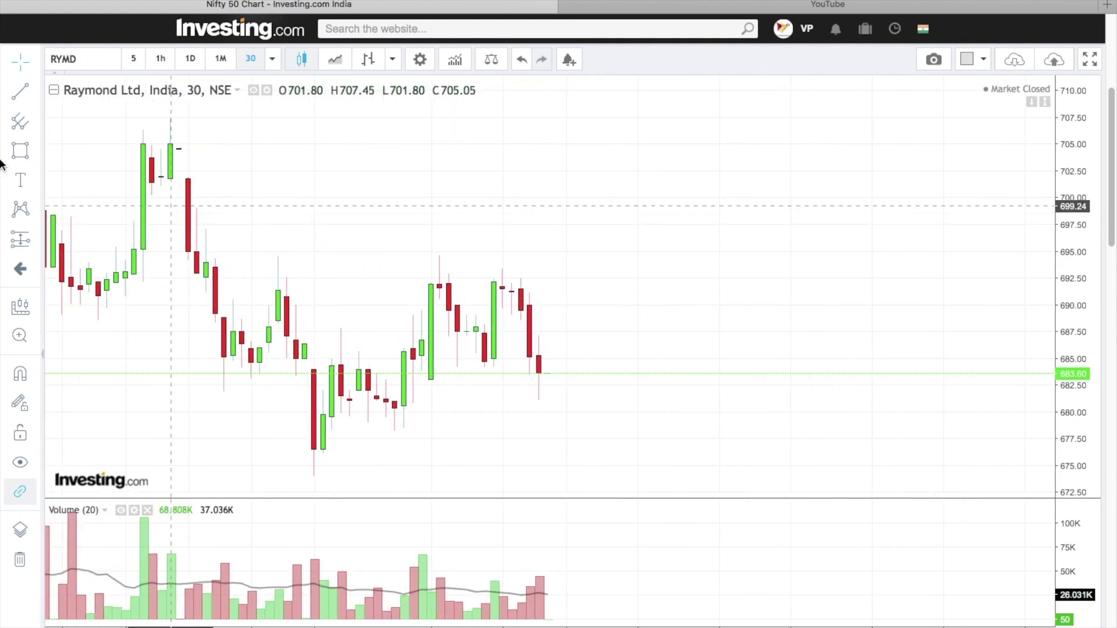
# - Brush short marks at the falling swing highs and lows, and sketch a descending wave with a circled 1 beside it
pyautogui.click(24, 150)
pyautogui.click(62, 155)
pyautogui.moveTo(135, 121); pyautogui.dragTo(220, 132)
pyautogui.moveTo(196, 391); pyautogui.dragTo(239, 391)
pyautogui.moveTo(250, 266); pyautogui.dragTo(318, 262)
pyautogui.moveTo(295, 455); pyautogui.dragTo(355, 458)
pyautogui.moveTo(88, 387); pyautogui.dragTo(229, 460)
pyautogui.moveTo(157, 368)
pyautogui.mouseDown()
pyautogui.moveTo(158, 345)
pyautogui.moveTo(148, 384)
pyautogui.moveTo(145, 324)
pyautogui.mouseUp()
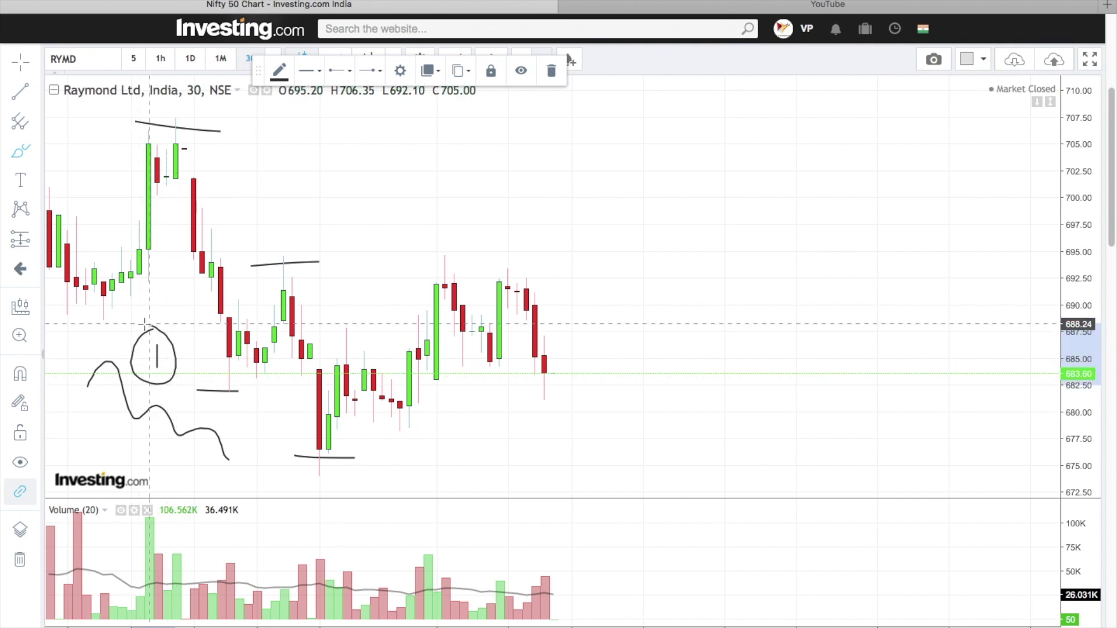
# - Draw a rising trend line from the lowest swing low to the last candles and brush small ticks at its two touch points
pyautogui.click(21, 95)
pyautogui.moveTo(311, 470)
pyautogui.mouseDown()
pyautogui.moveTo(392, 441)
pyautogui.moveTo(552, 352)
pyautogui.mouseUp()
pyautogui.moveTo(310, 470); pyautogui.dragTo(311, 477)
pyautogui.click(20, 153)
pyautogui.moveTo(403, 429); pyautogui.dragTo(428, 438)
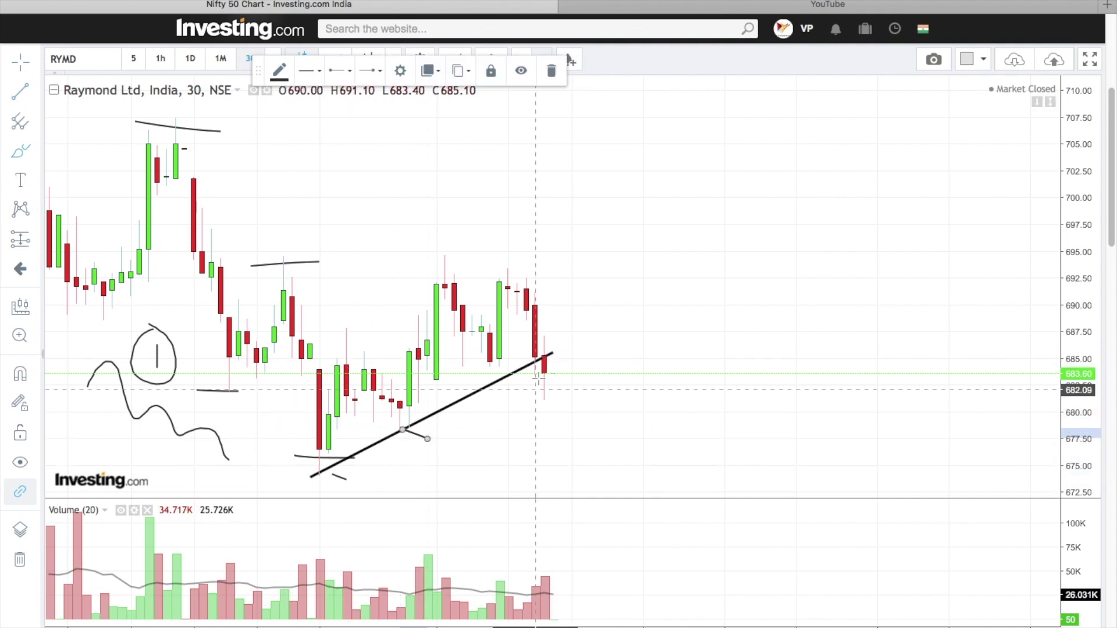
# - Circle the last candle at the trend line's end with the brush and write a circled 2 beside it
pyautogui.moveTo(535, 359); pyautogui.dragTo(535, 405)
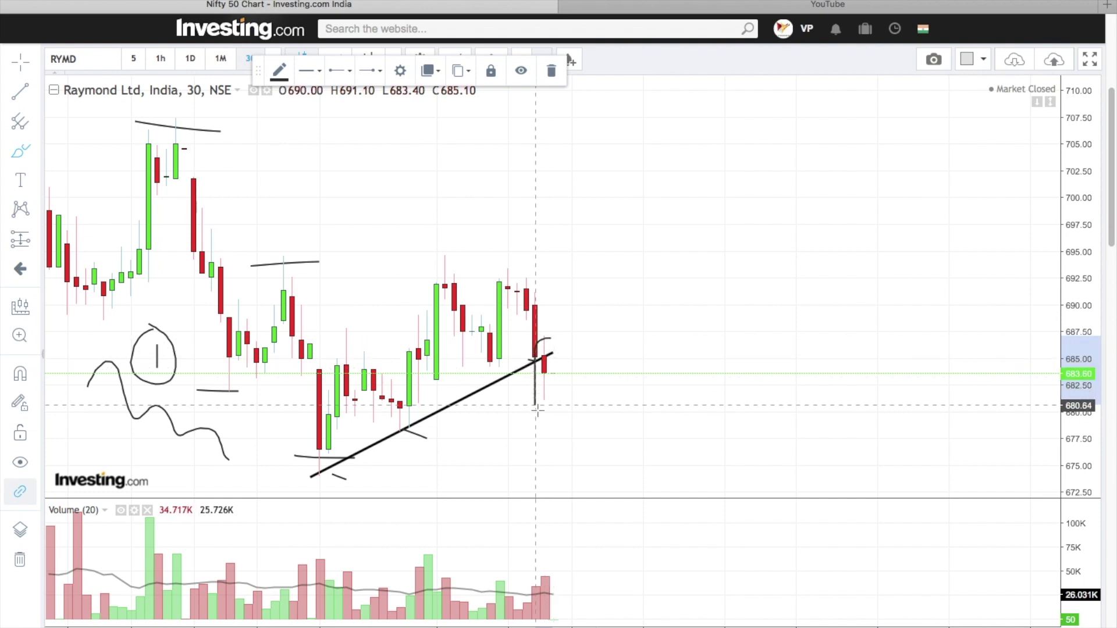
pyautogui.moveTo(548, 337); pyautogui.dragTo(617, 353)
pyautogui.moveTo(630, 314)
pyautogui.mouseDown()
pyautogui.moveTo(576, 350)
pyautogui.moveTo(631, 318)
pyautogui.mouseUp()
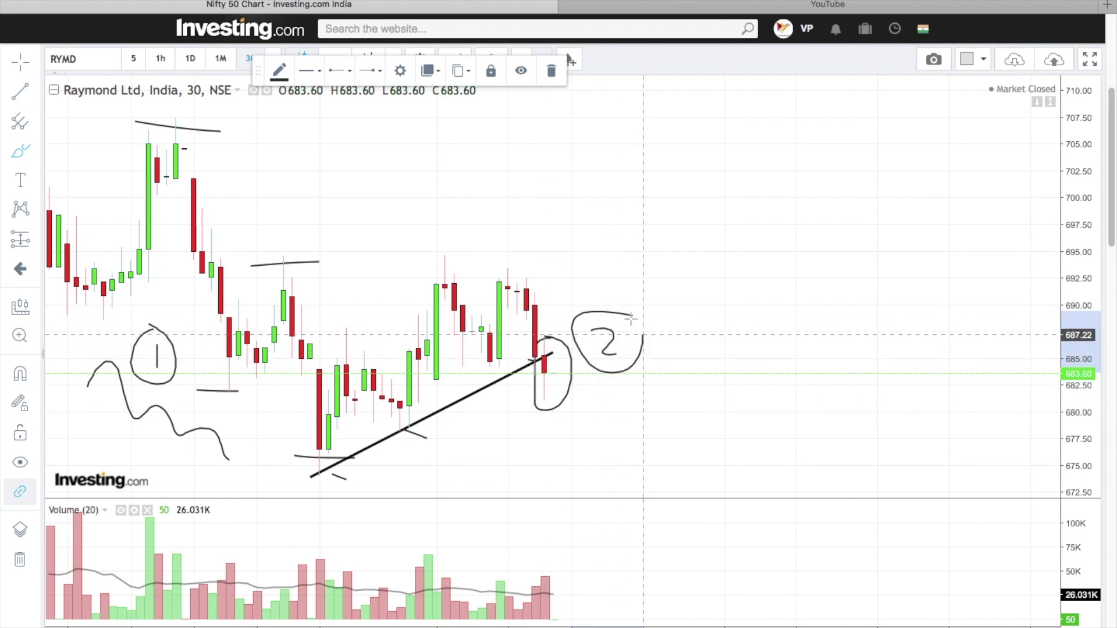
# - Circle the latest volume bars with the brush and write a circled 3 beside them
pyautogui.click(552, 605)
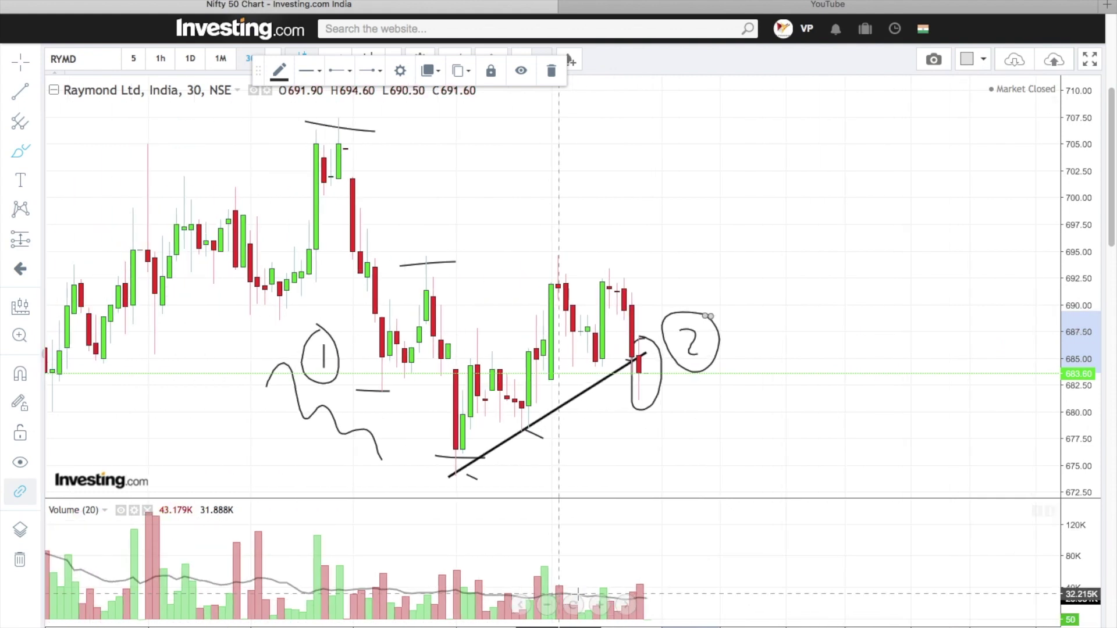
pyautogui.moveTo(630, 580)
pyautogui.mouseDown()
pyautogui.moveTo(627, 621)
pyautogui.moveTo(647, 617)
pyautogui.mouseUp()
pyautogui.moveTo(665, 557)
pyautogui.mouseDown()
pyautogui.moveTo(683, 572)
pyautogui.moveTo(684, 593)
pyautogui.moveTo(691, 549)
pyautogui.mouseUp()
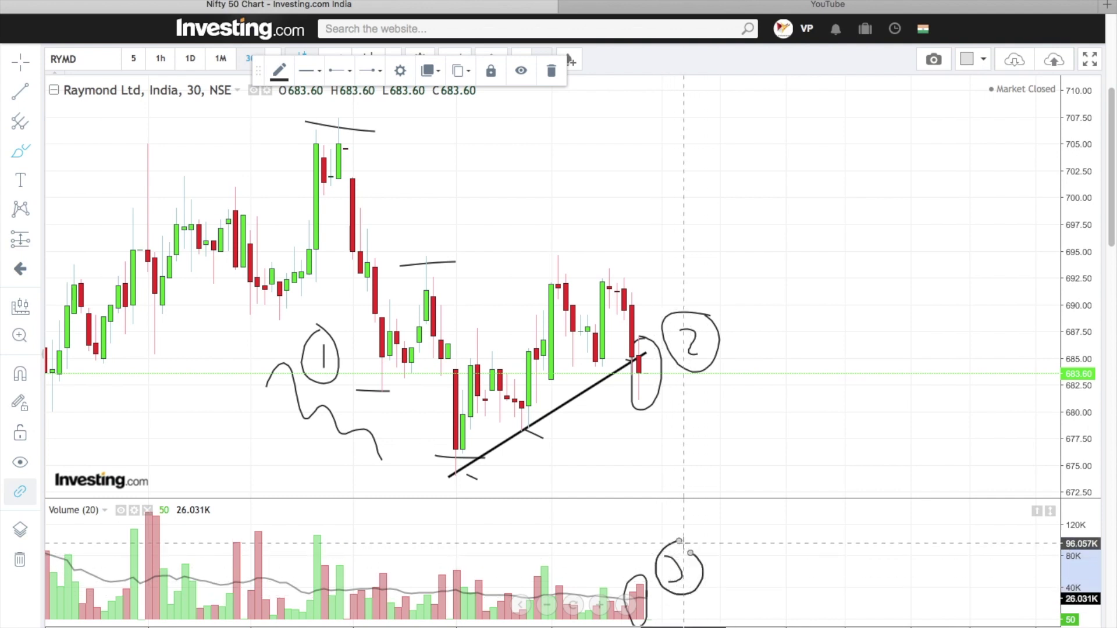
# - Draw a thin rectangle at the last candle's low, about 680.7, and place a text label reading 681 beside its end
pyautogui.click(33, 149)
pyautogui.click(74, 175)
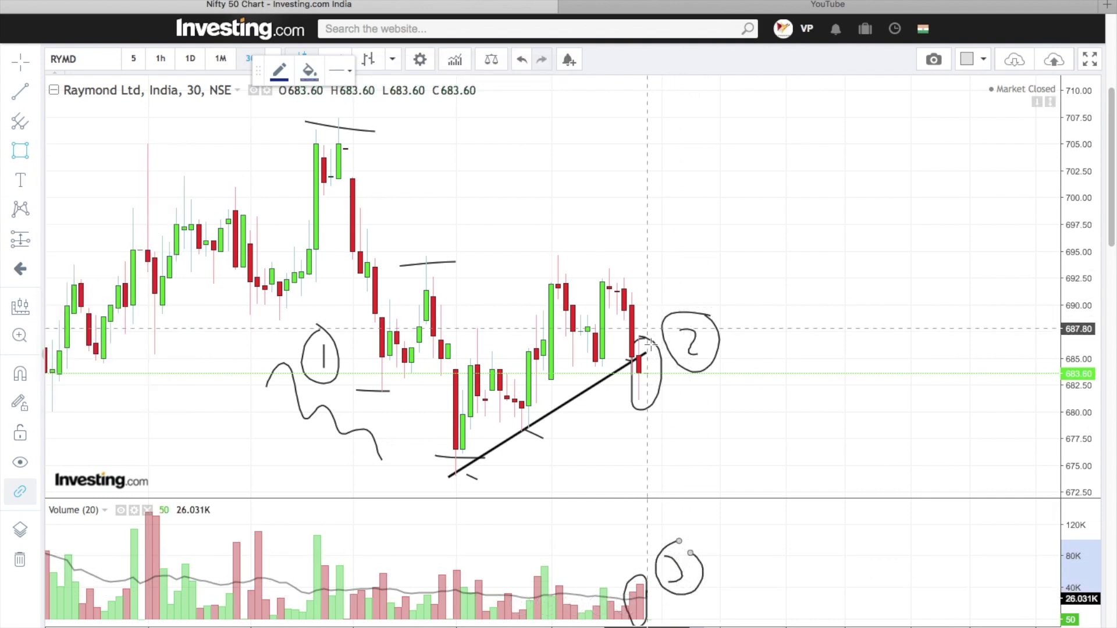
pyautogui.click(632, 404)
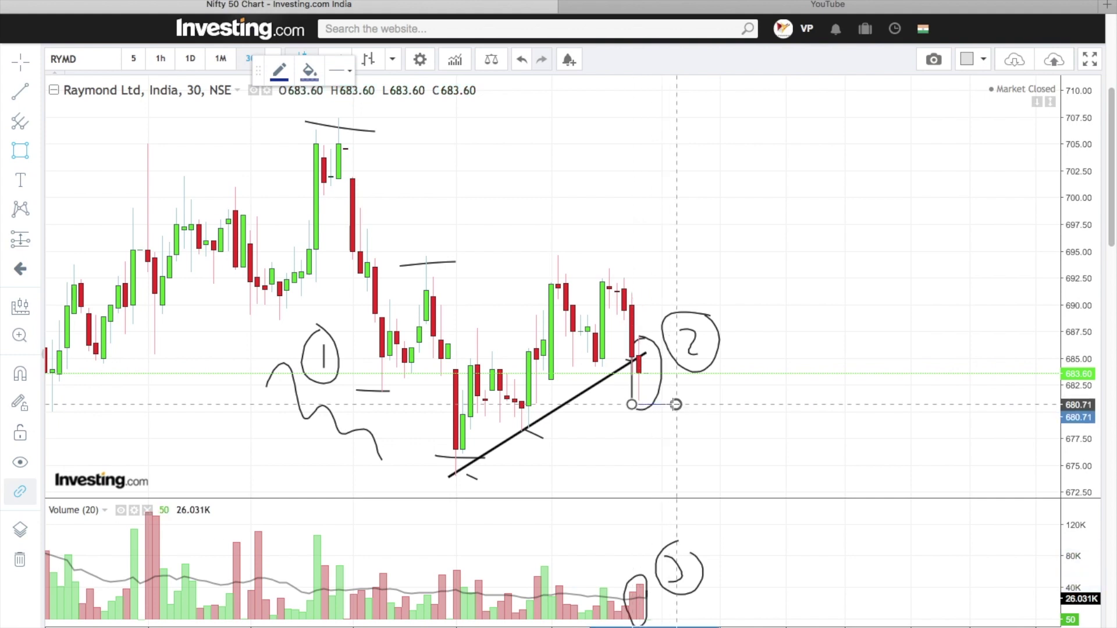
pyautogui.click(675, 404)
pyautogui.click(24, 176)
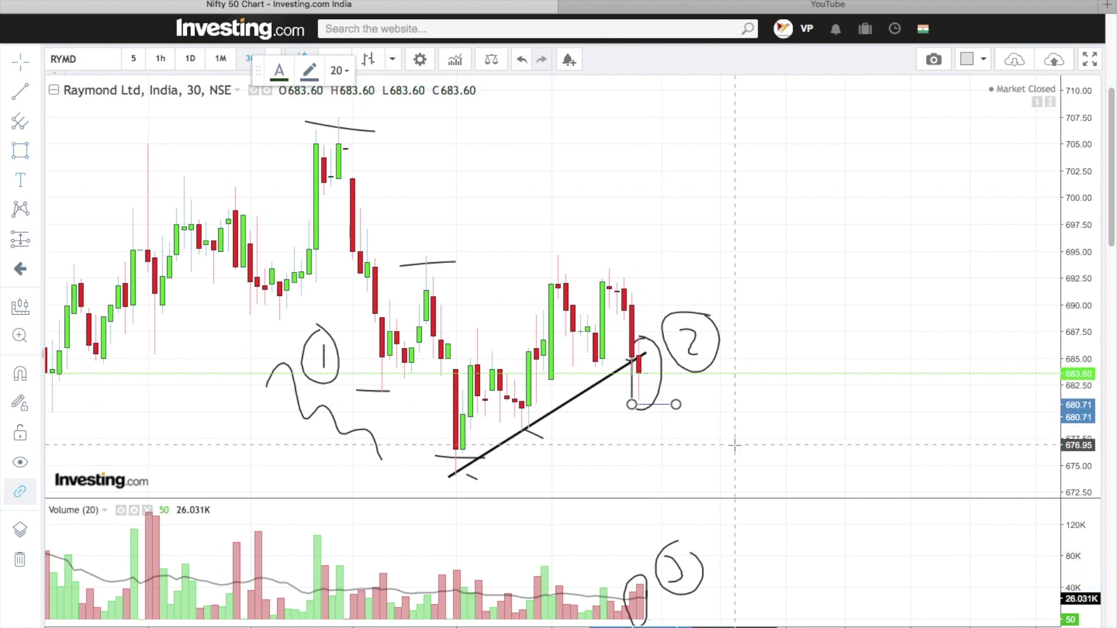
pyautogui.click(705, 403)
pyautogui.write('681')
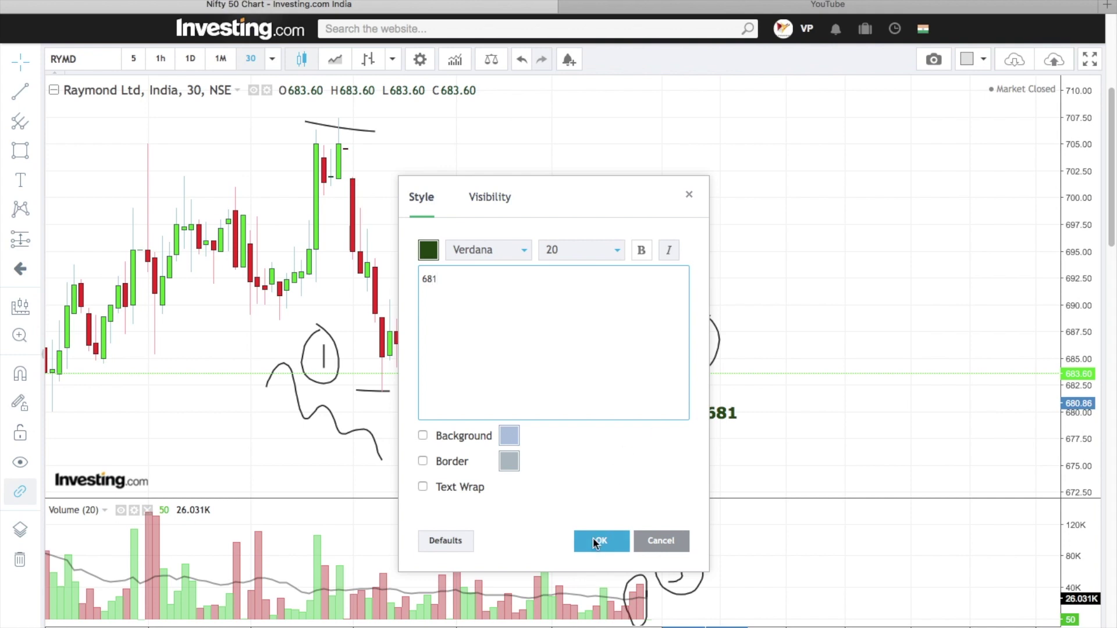
pyautogui.click(596, 541)
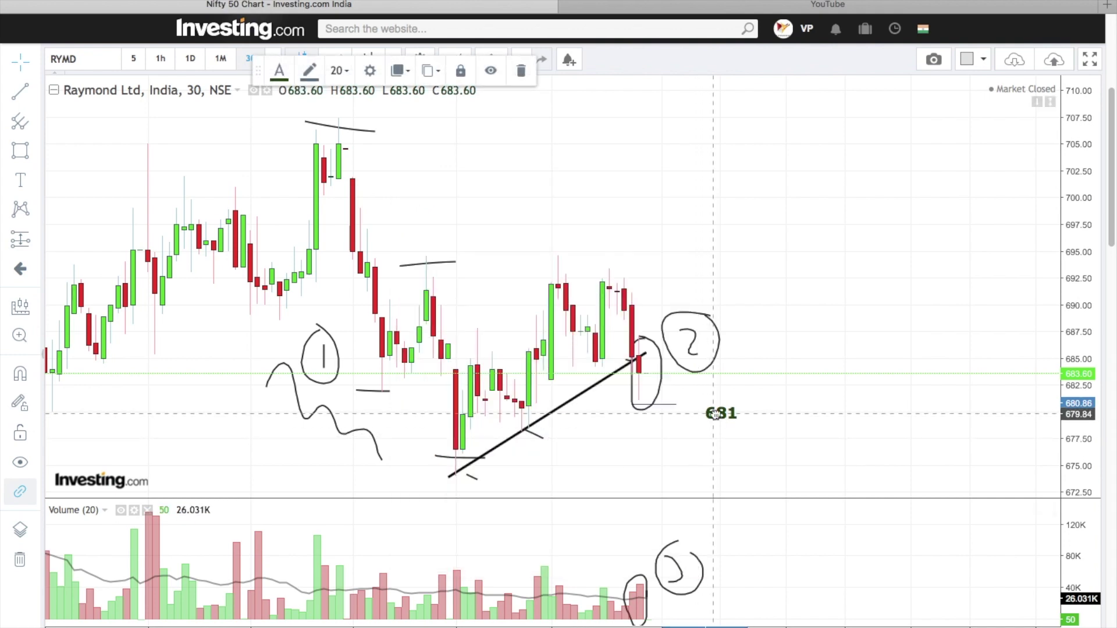
pyautogui.moveTo(694, 410); pyautogui.dragTo(679, 404)
# - Draw a thin rectangle at the last candle's high, about 686.7, and place a text label reading 687 above it
pyautogui.click(20, 150)
pyautogui.click(631, 340)
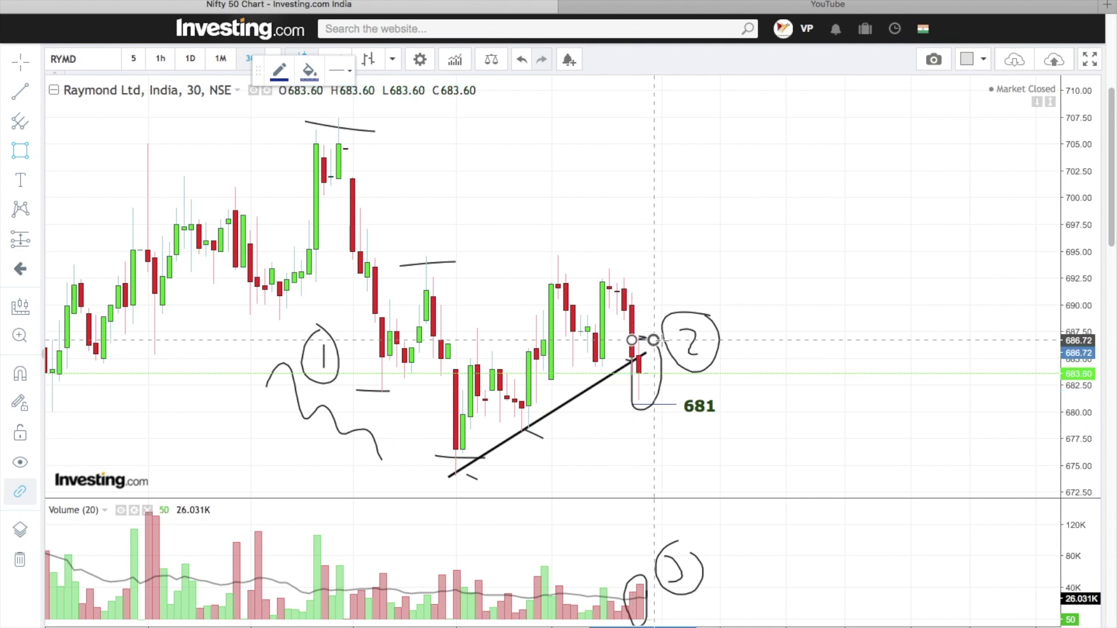
pyautogui.click(668, 340)
pyautogui.click(24, 186)
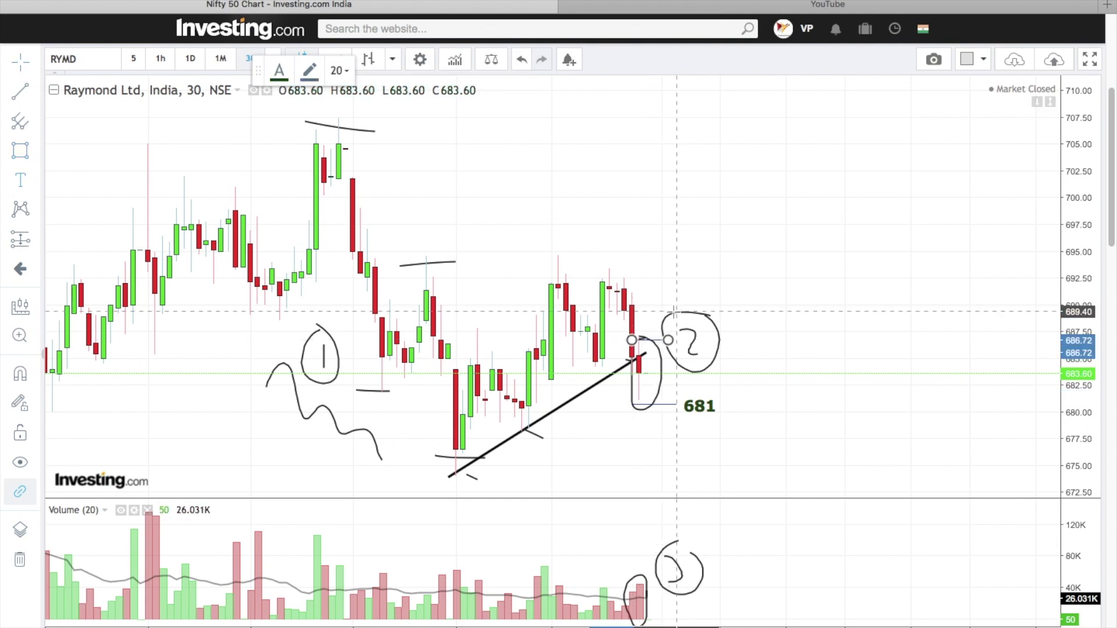
pyautogui.click(662, 312)
pyautogui.press('BackSpace')
pyautogui.press('BackSpace')
pyautogui.write('87')
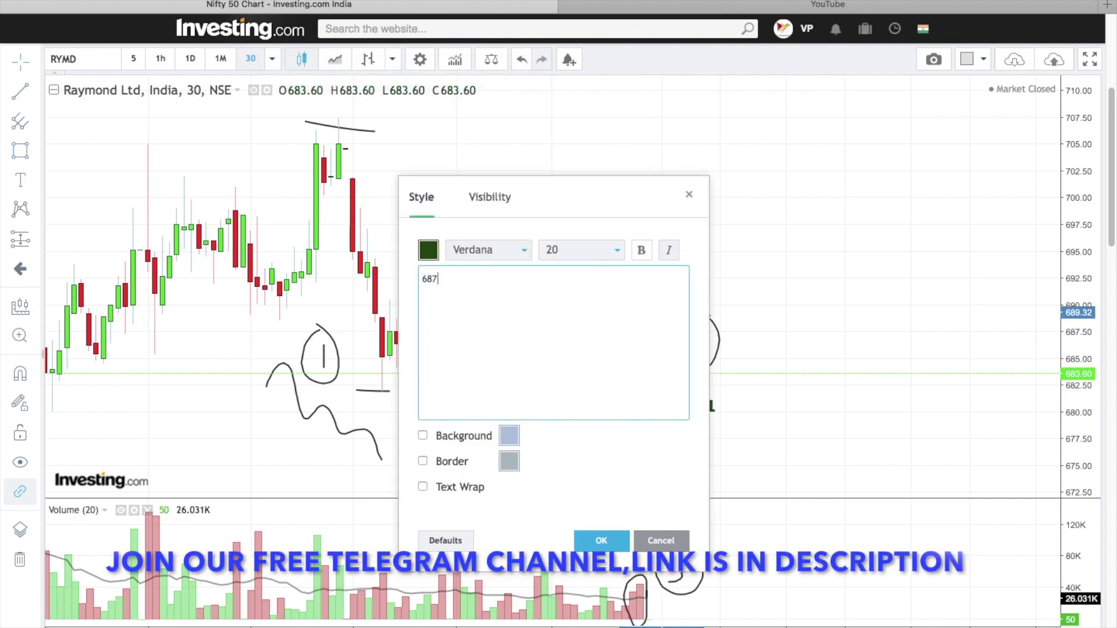
pyautogui.click(601, 539)
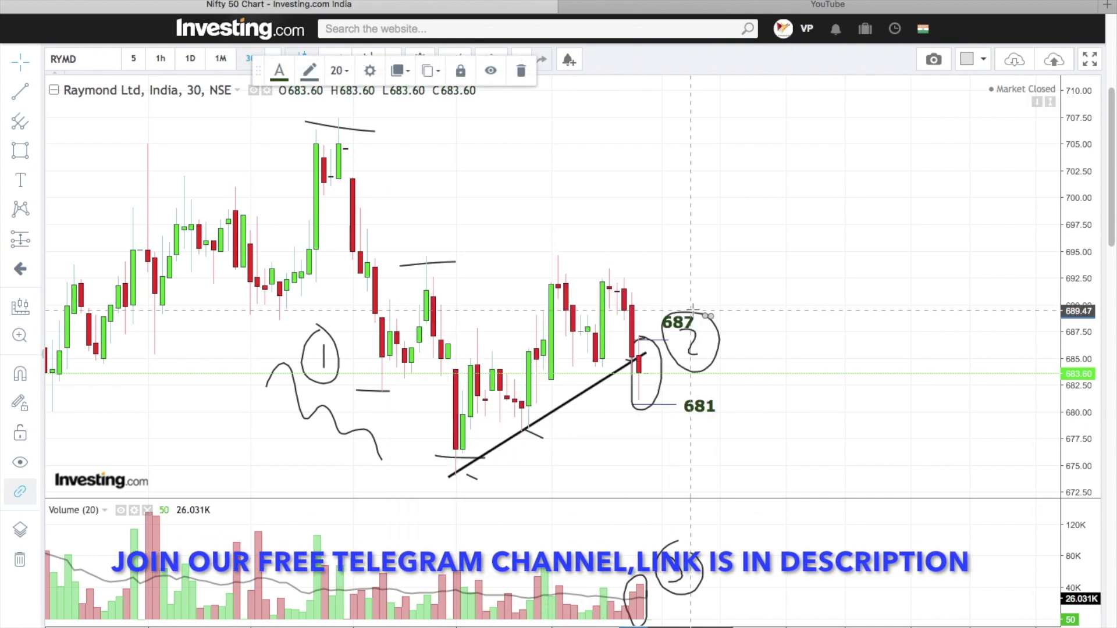
# - Draw a long, thin rectangle at about 674.3 from the trend line's starting low past the last candle, and label it 674
pyautogui.click(20, 152)
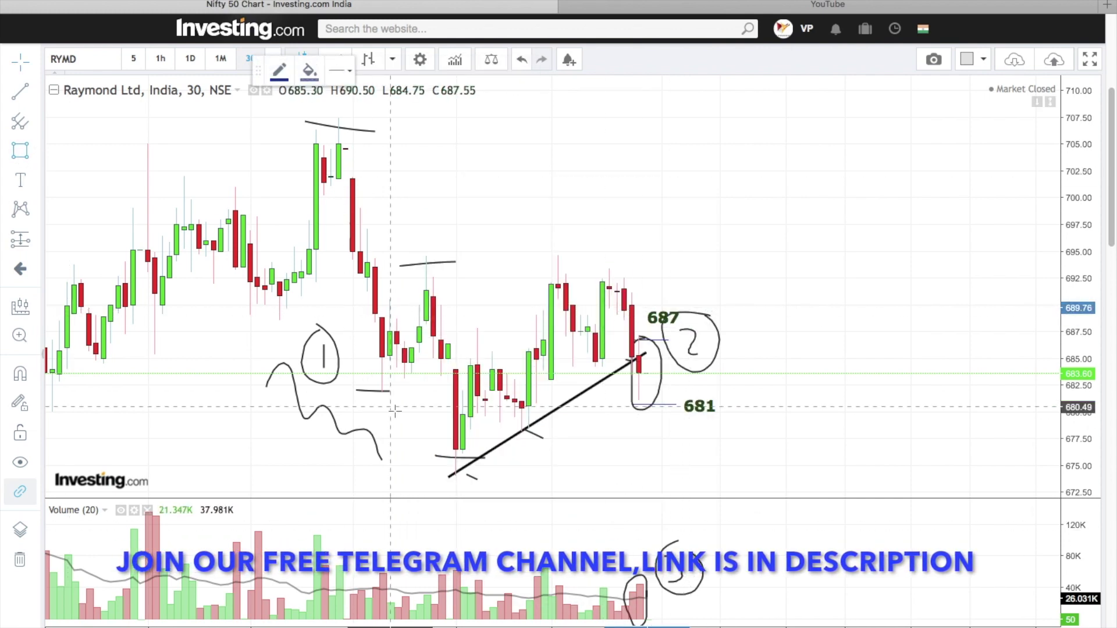
pyautogui.click(448, 474)
pyautogui.click(689, 473)
pyautogui.click(21, 183)
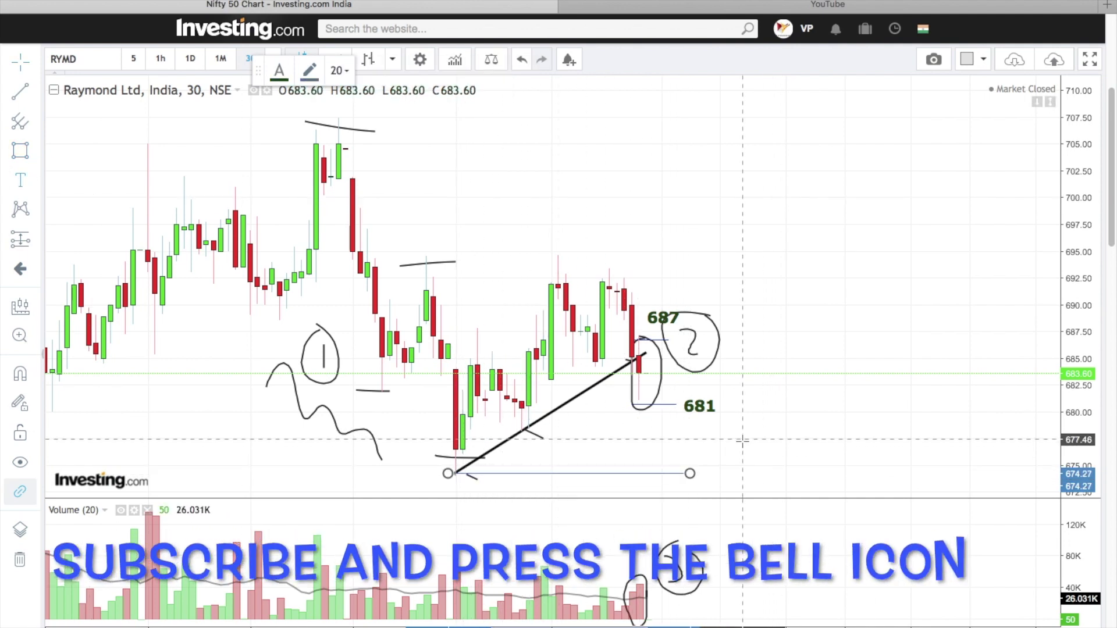
pyautogui.click(715, 465)
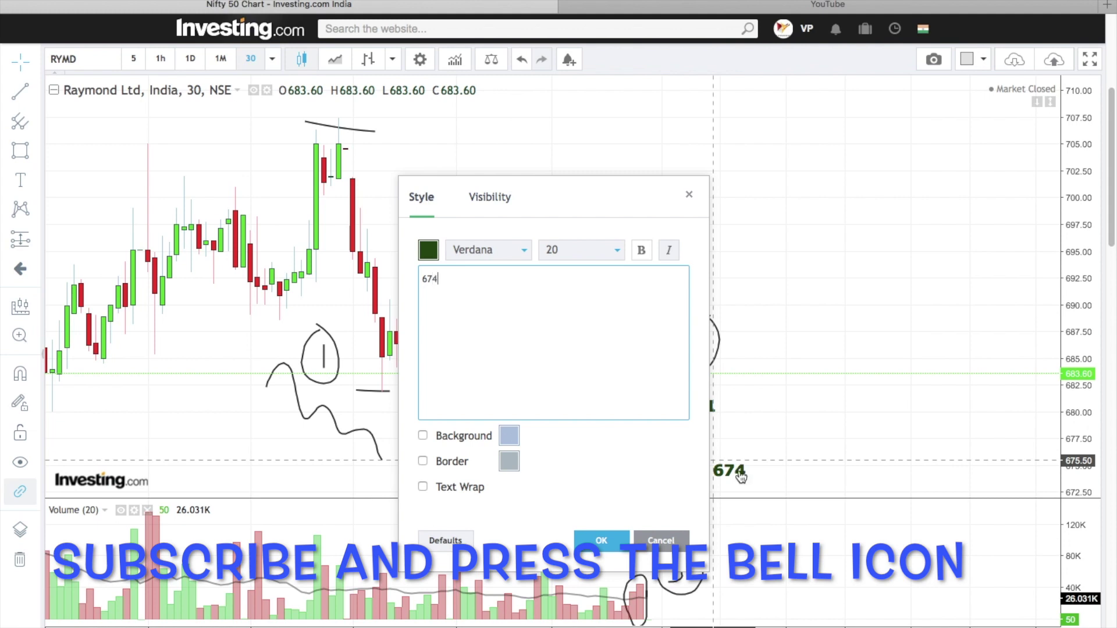
pyautogui.click(607, 545)
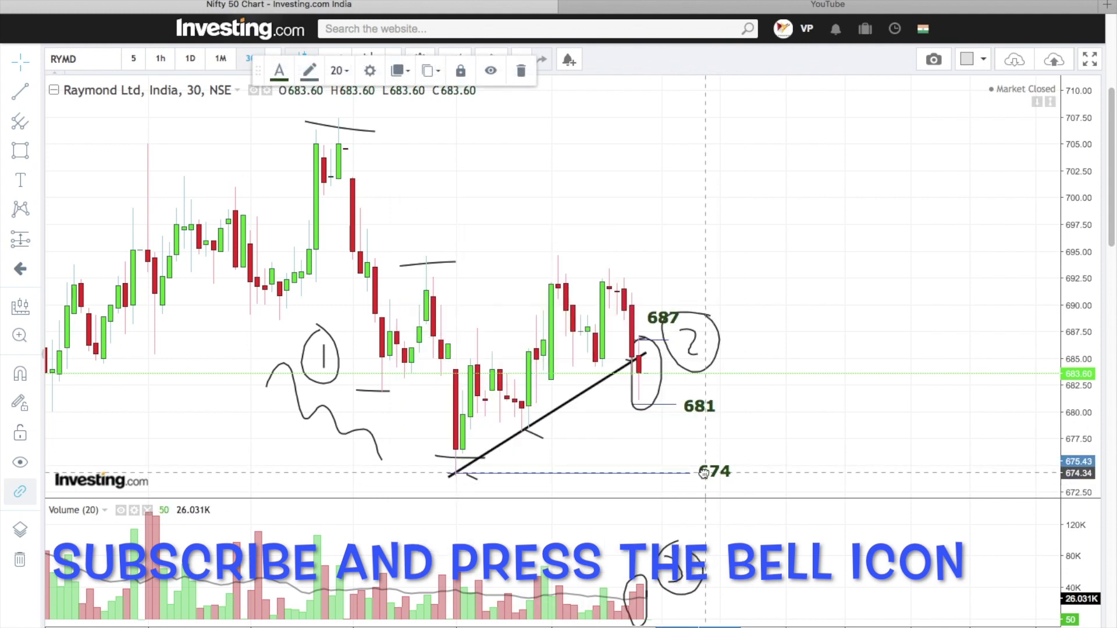
# - Draw a long, flat rectangle at about 669 from the older swing low to just before the last candle, and label it 668
pyautogui.scroll(-2, 668, 450)
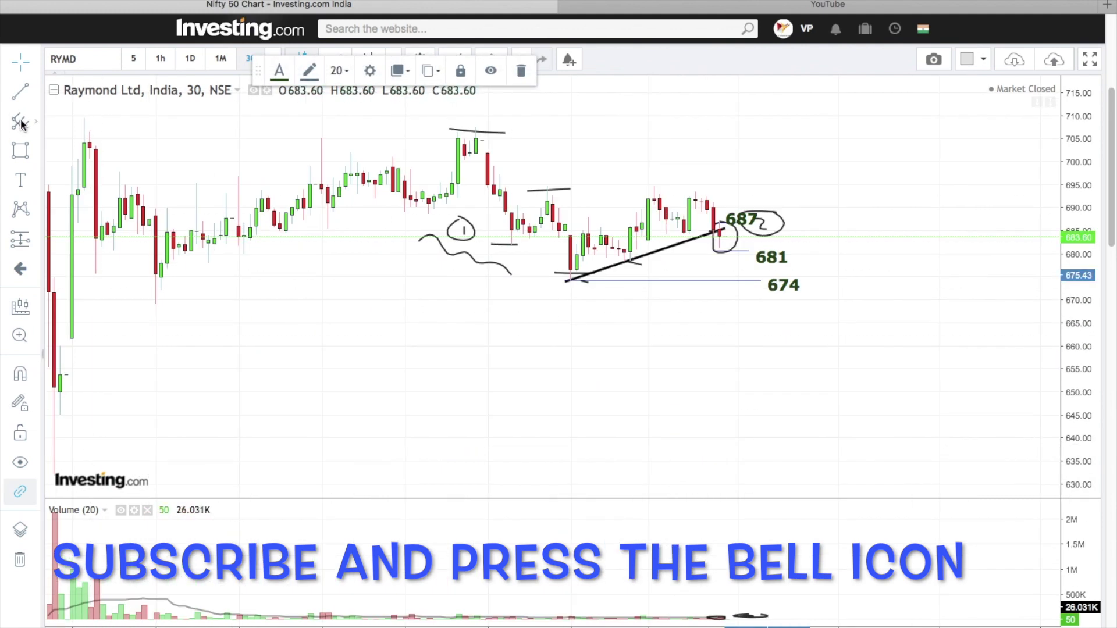
pyautogui.click(21, 150)
pyautogui.click(156, 303)
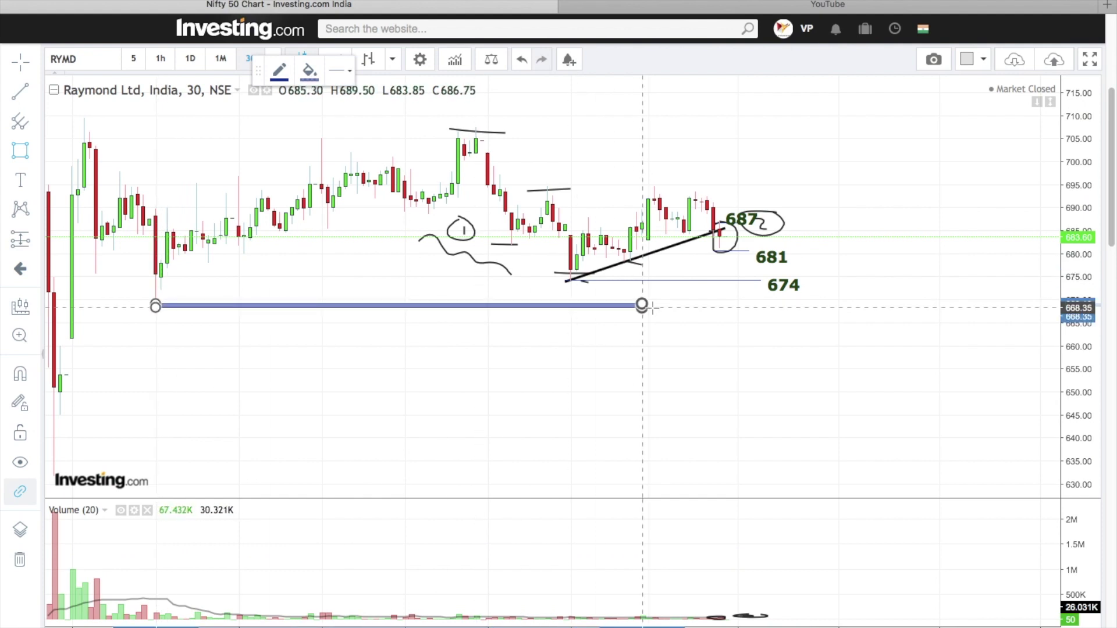
pyautogui.moveTo(672, 305); pyautogui.dragTo(689, 304)
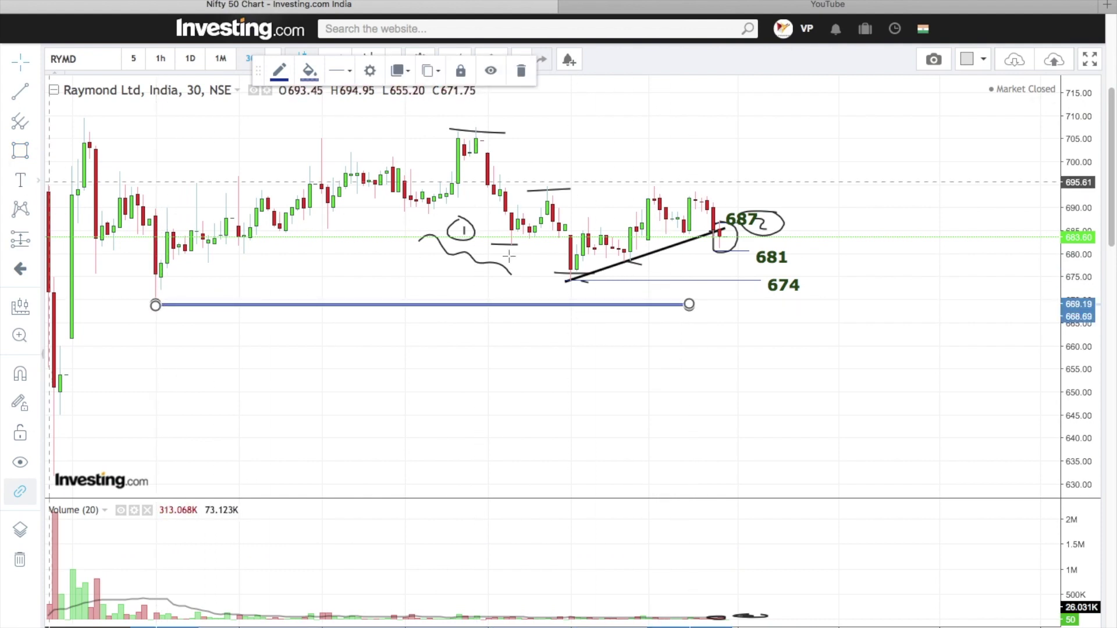
pyautogui.click(21, 179)
pyautogui.click(708, 303)
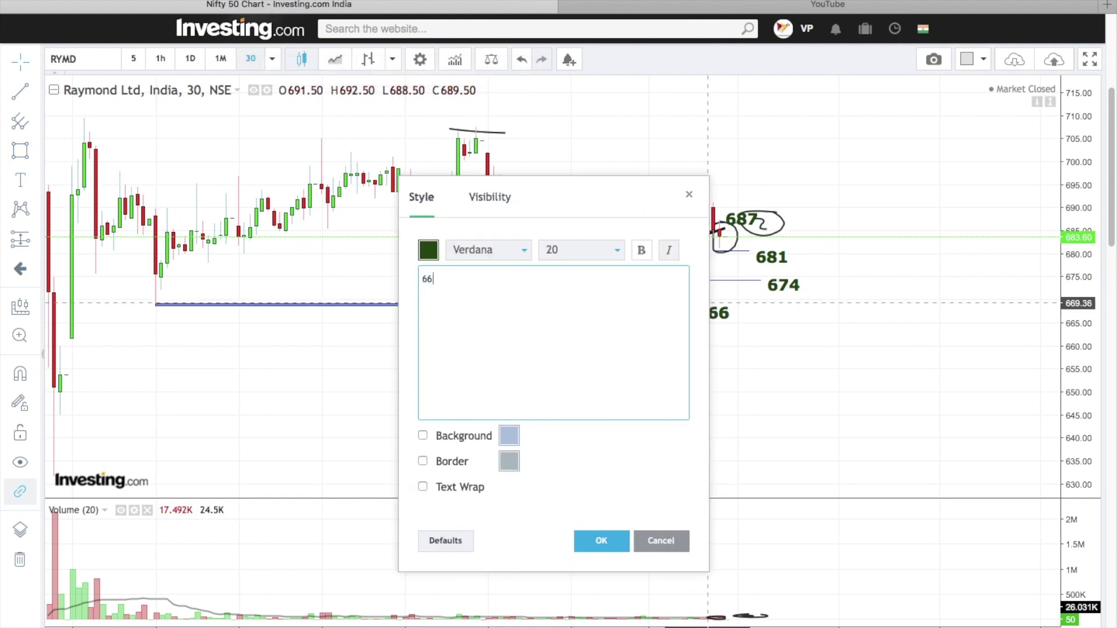
pyautogui.click(601, 540)
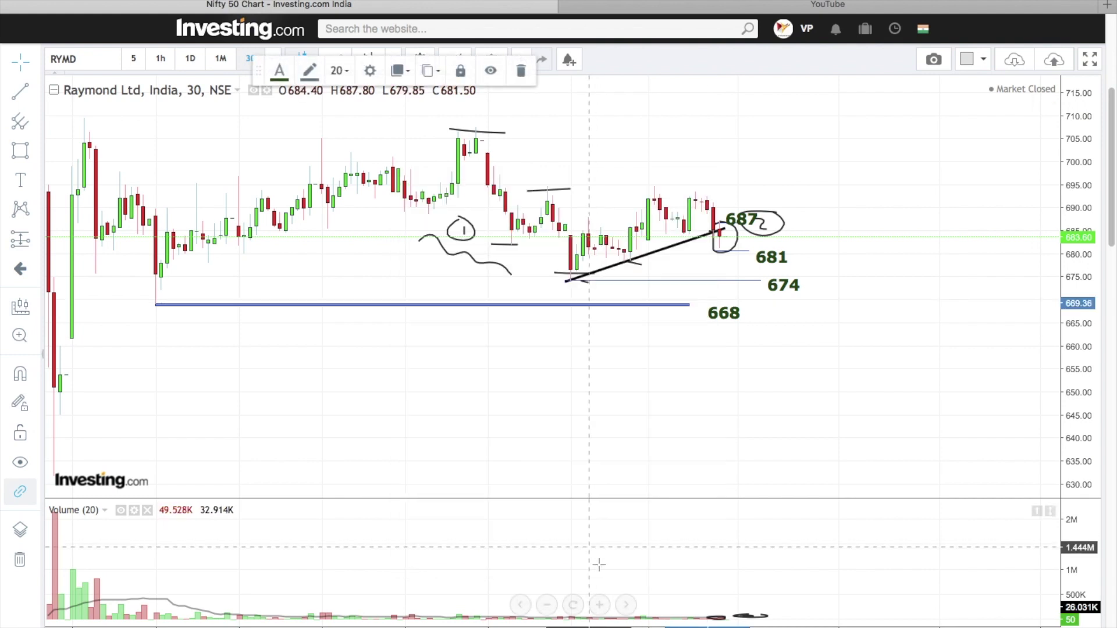
pyautogui.click(599, 605)
pyautogui.moveTo(710, 384); pyautogui.dragTo(840, 352)
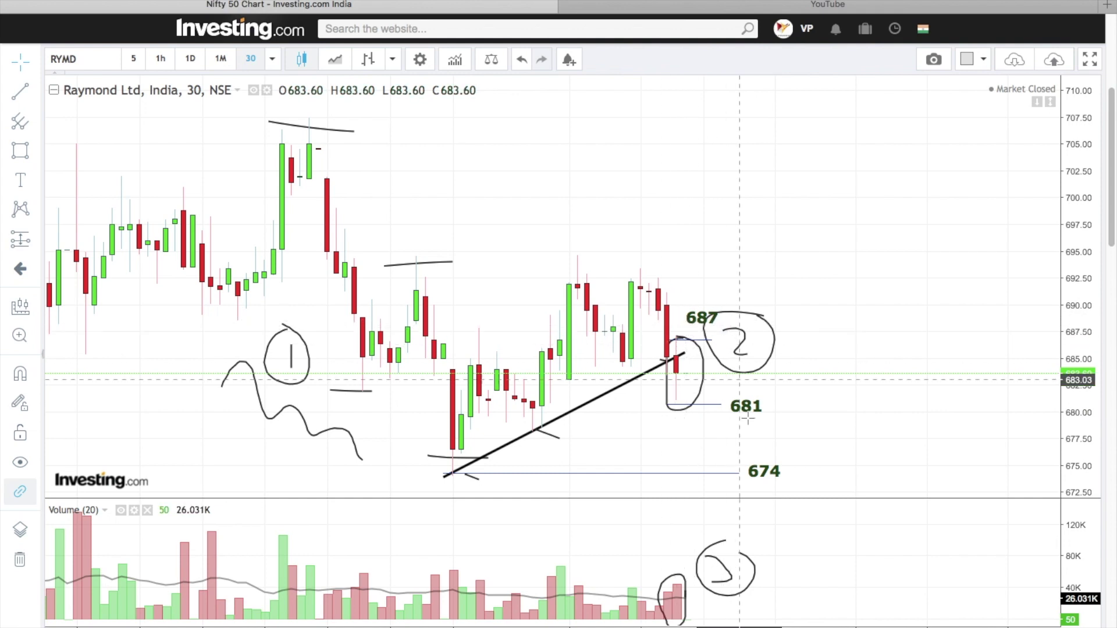
pyautogui.scroll(-6, 710, 440)
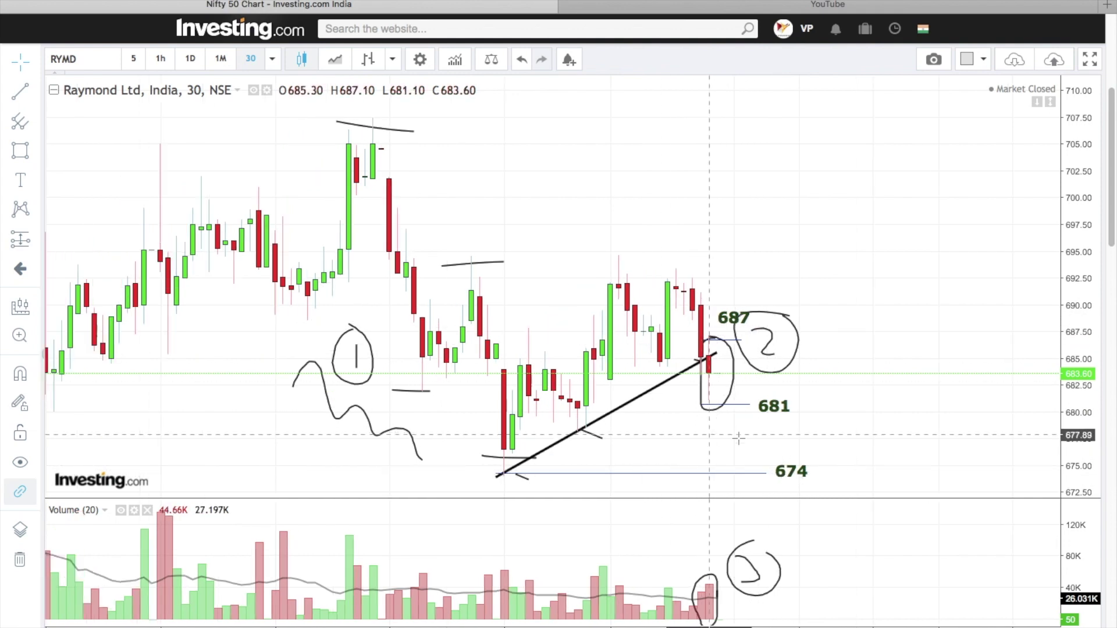
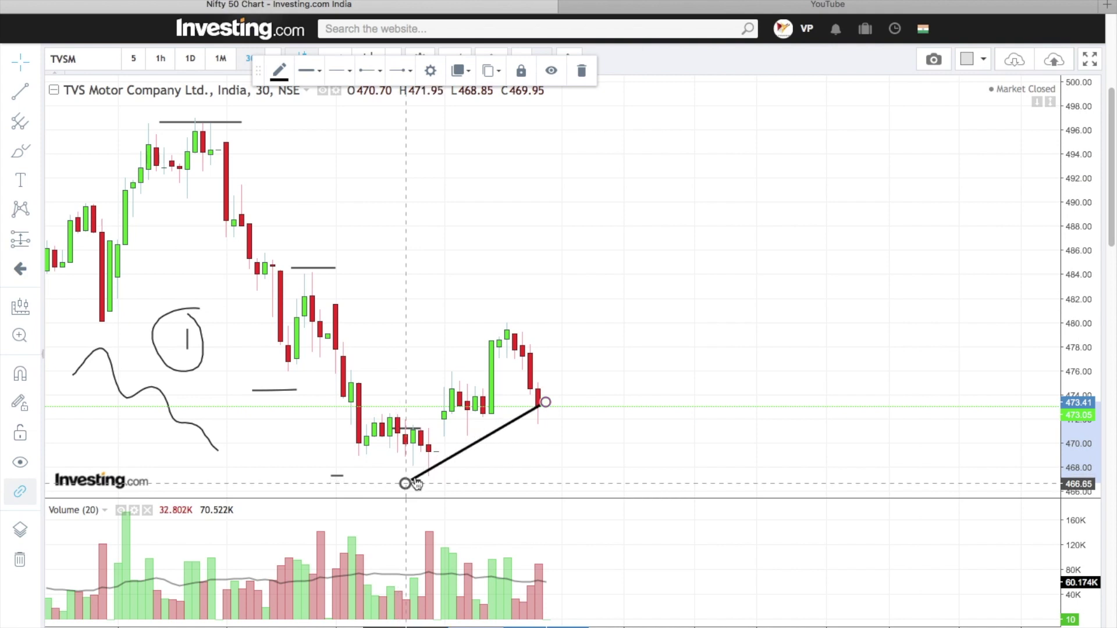
# - Raise the upper end of the TVS Motor trend line to about 475.1 and brush short marks beneath its supporting lows
pyautogui.moveTo(545, 402); pyautogui.dragTo(545, 382)
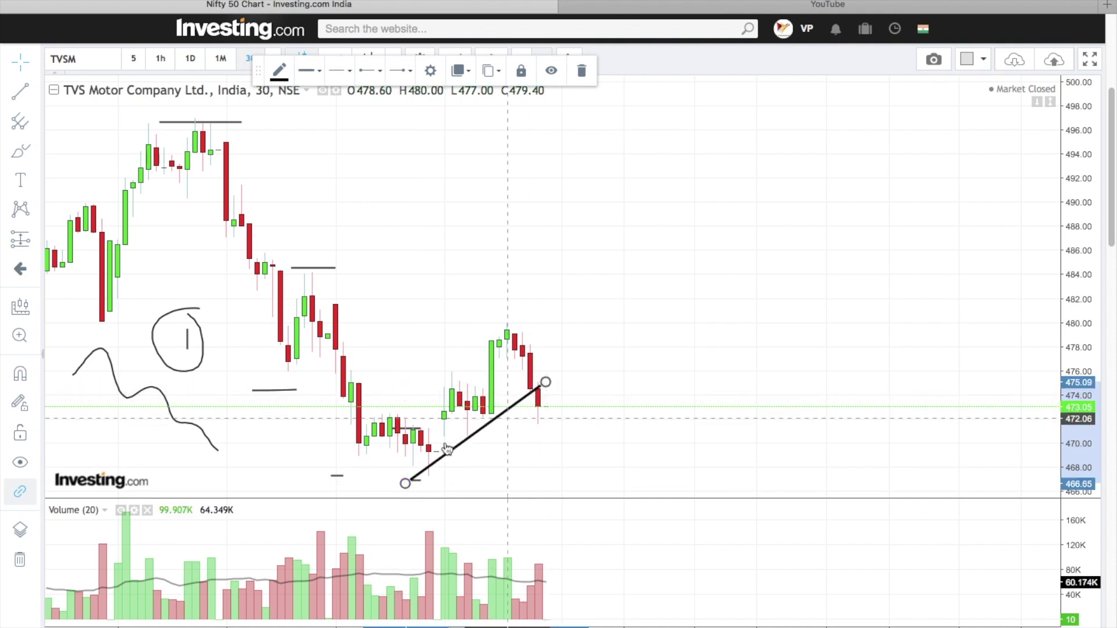
pyautogui.click(21, 152)
pyautogui.moveTo(429, 474); pyautogui.dragTo(444, 482)
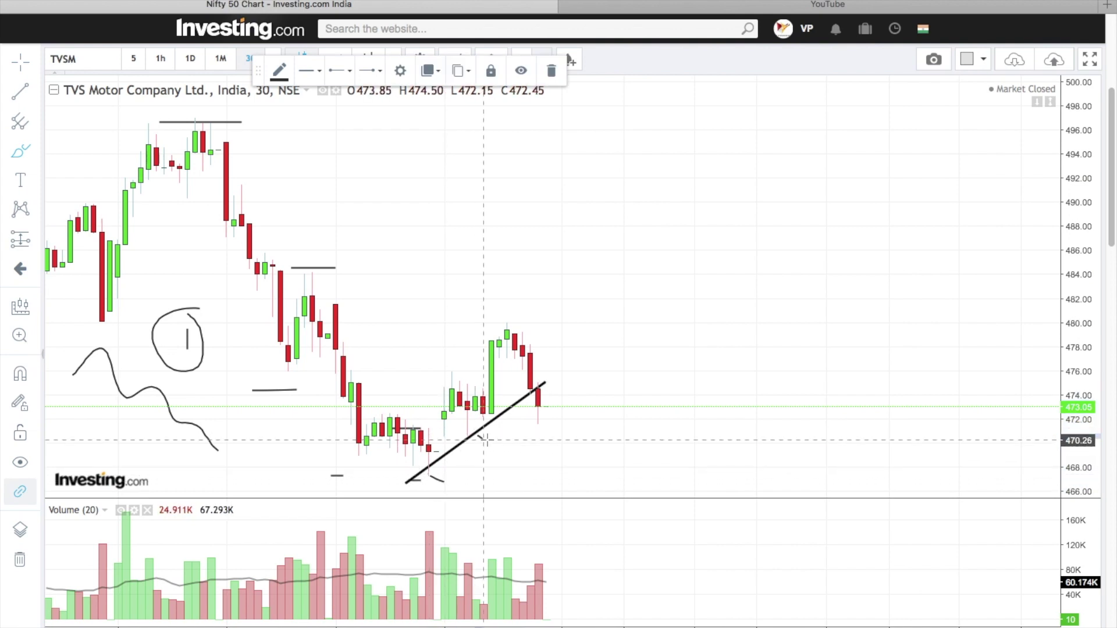
# - Circle the last candle beside the trend line freehand and write a circled number 2 next to it
pyautogui.moveTo(550, 381)
pyautogui.mouseDown()
pyautogui.moveTo(525, 388)
pyautogui.moveTo(547, 433)
pyautogui.mouseUp()
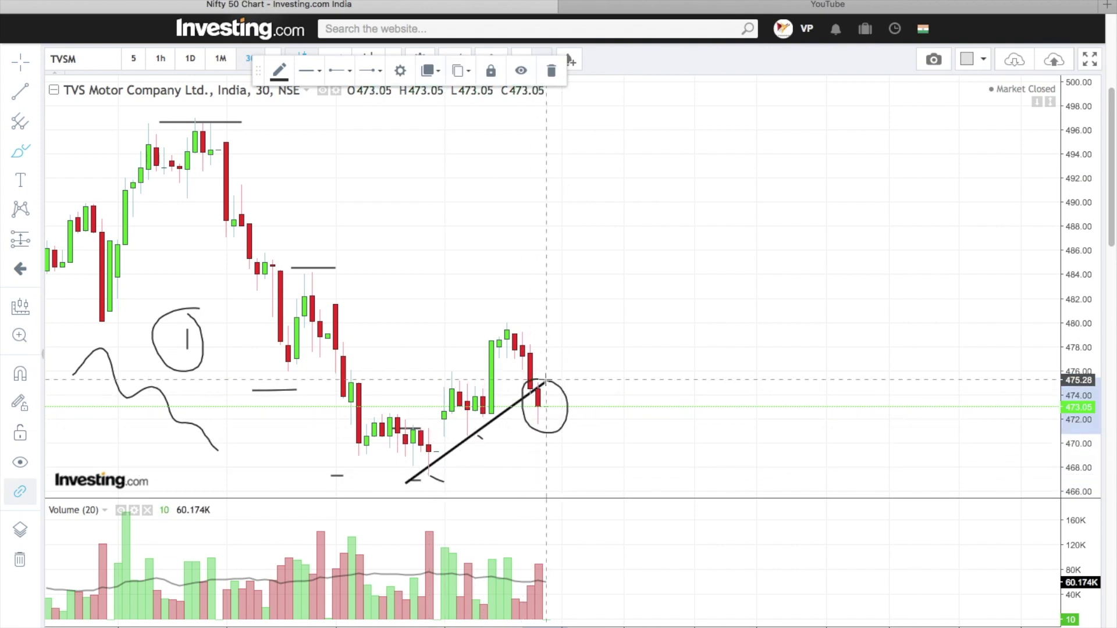
pyautogui.moveTo(594, 377); pyautogui.dragTo(624, 407)
pyautogui.moveTo(610, 358)
pyautogui.mouseDown()
pyautogui.moveTo(572, 375)
pyautogui.moveTo(632, 388)
pyautogui.moveTo(577, 363)
pyautogui.mouseUp()
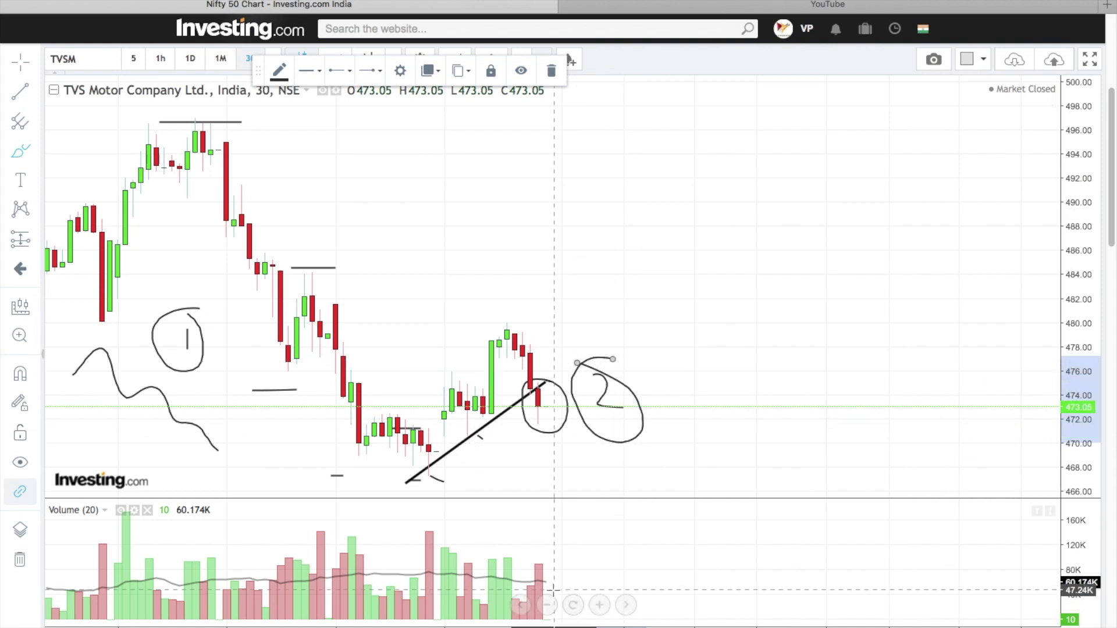
# - Outline the latest volume bars freehand and write a circled number 3 beside them
pyautogui.moveTo(544, 557)
pyautogui.mouseDown()
pyautogui.moveTo(523, 582)
pyautogui.moveTo(541, 623)
pyautogui.moveTo(547, 576)
pyautogui.moveTo(578, 561)
pyautogui.moveTo(569, 577)
pyautogui.mouseUp()
pyautogui.moveTo(591, 536)
pyautogui.mouseDown()
pyautogui.moveTo(562, 543)
pyautogui.moveTo(605, 568)
pyautogui.moveTo(585, 537)
pyautogui.mouseUp()
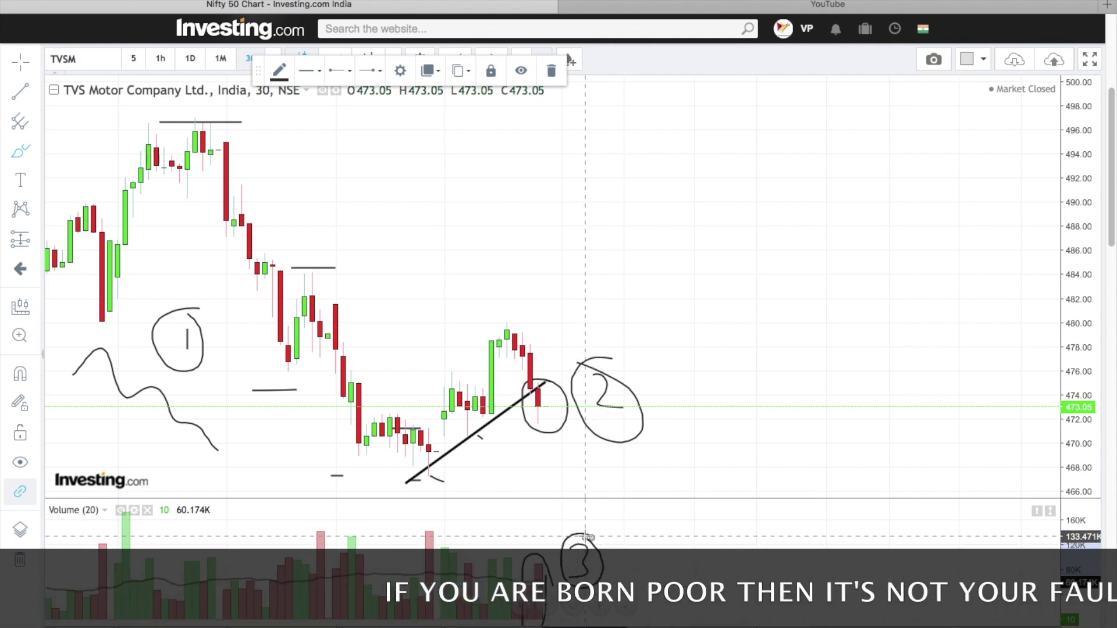
# - Draw a thin rectangle at the last candle's low, about 471.8, and place a text label reading 471 just below its end
pyautogui.click(40, 157)
pyautogui.click(65, 177)
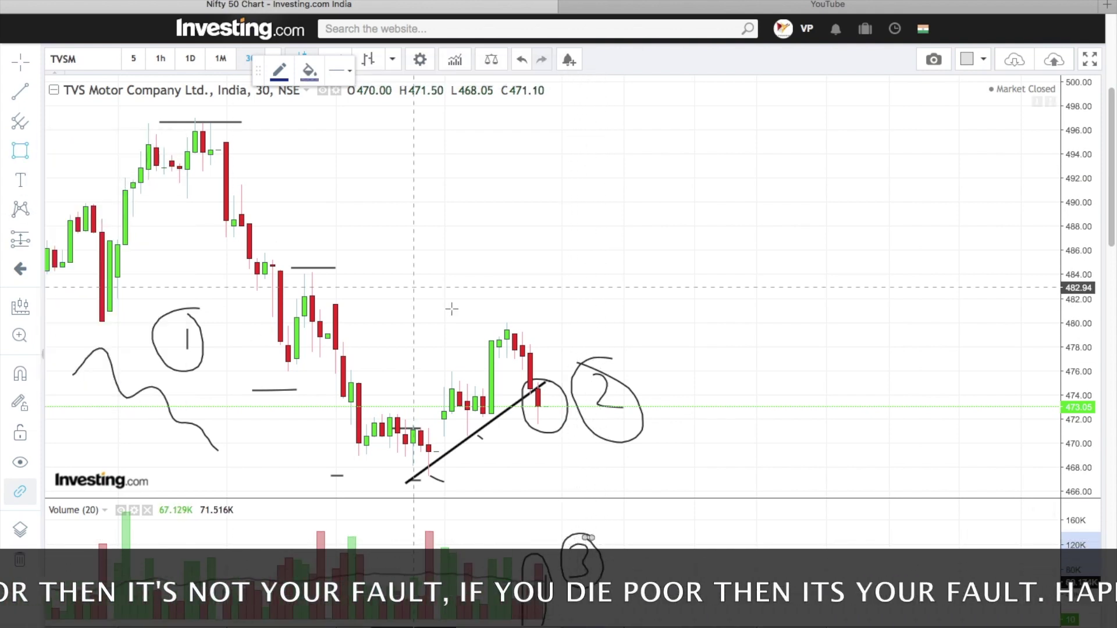
pyautogui.moveTo(530, 421); pyautogui.dragTo(569, 422)
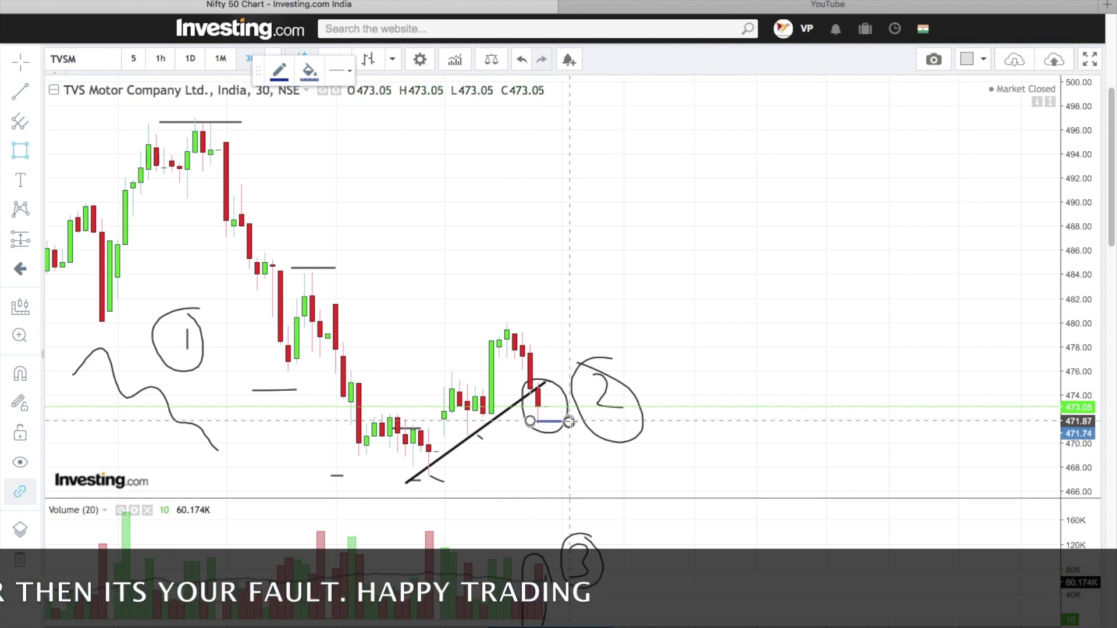
pyautogui.click(21, 179)
pyautogui.click(589, 436)
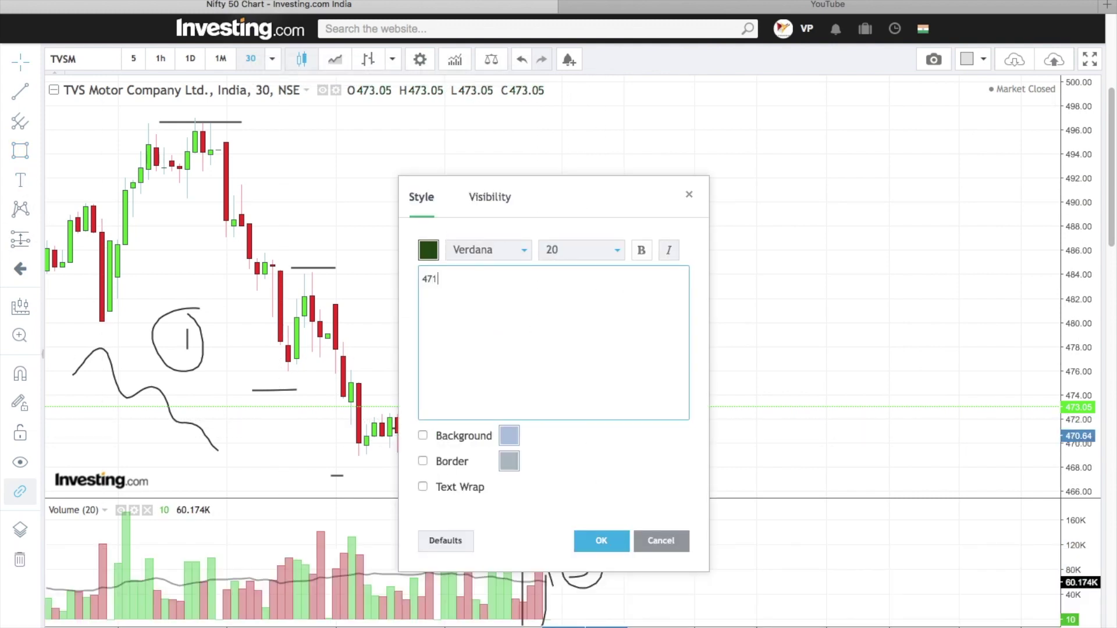
pyautogui.click(599, 541)
pyautogui.moveTo(603, 449); pyautogui.dragTo(581, 440)
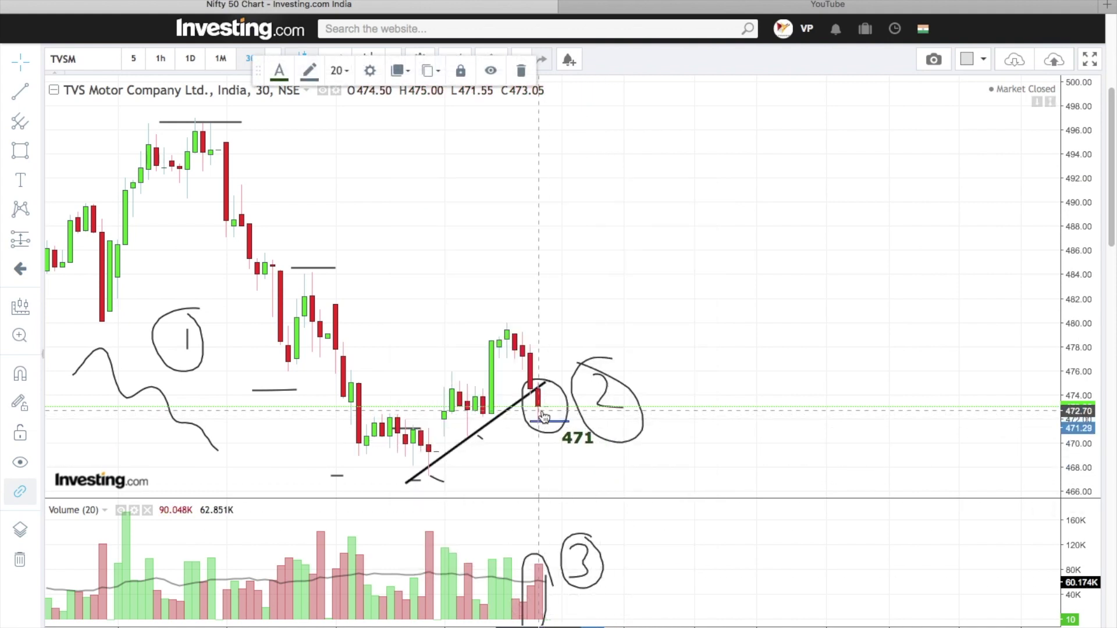
# - Place a text label reading 475 above the last candle's high, near the trend line's upper end
pyautogui.click(20, 180)
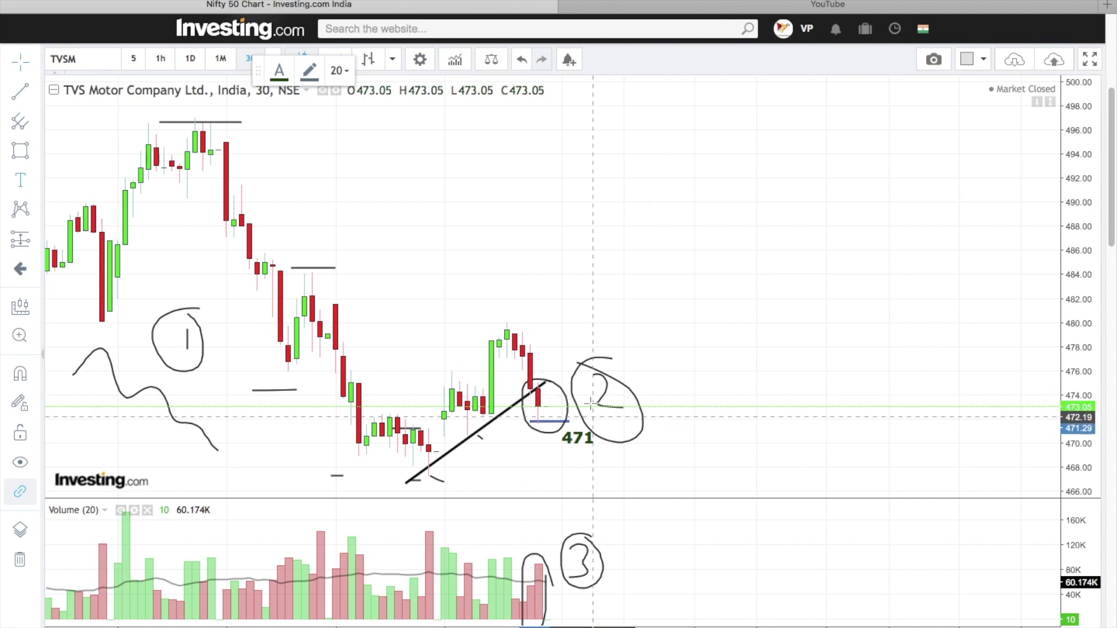
pyautogui.click(555, 371)
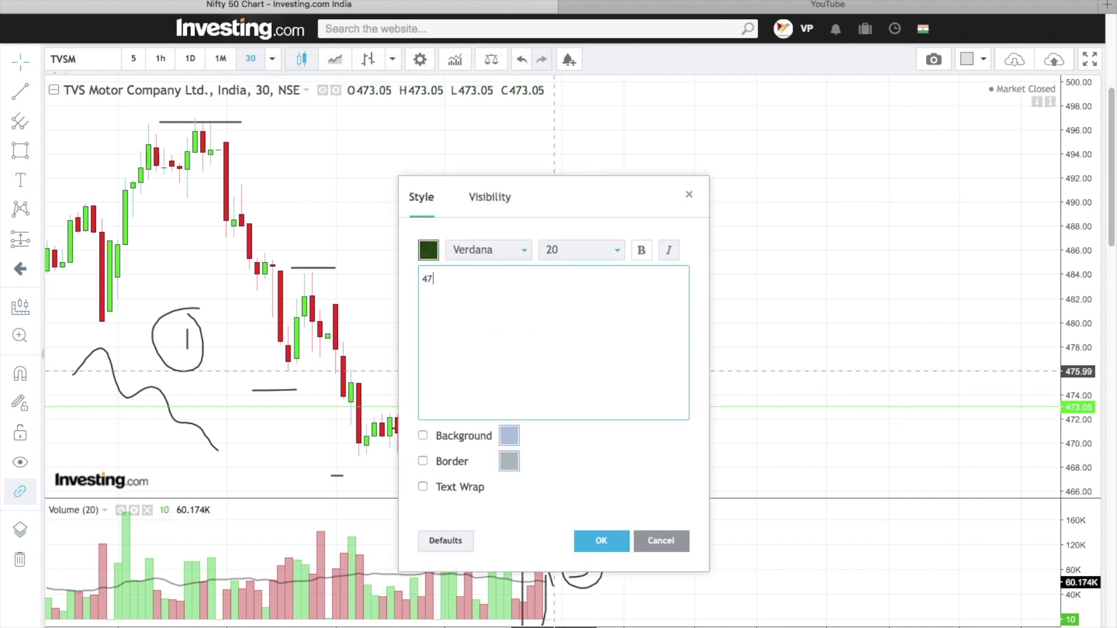
pyautogui.click(592, 541)
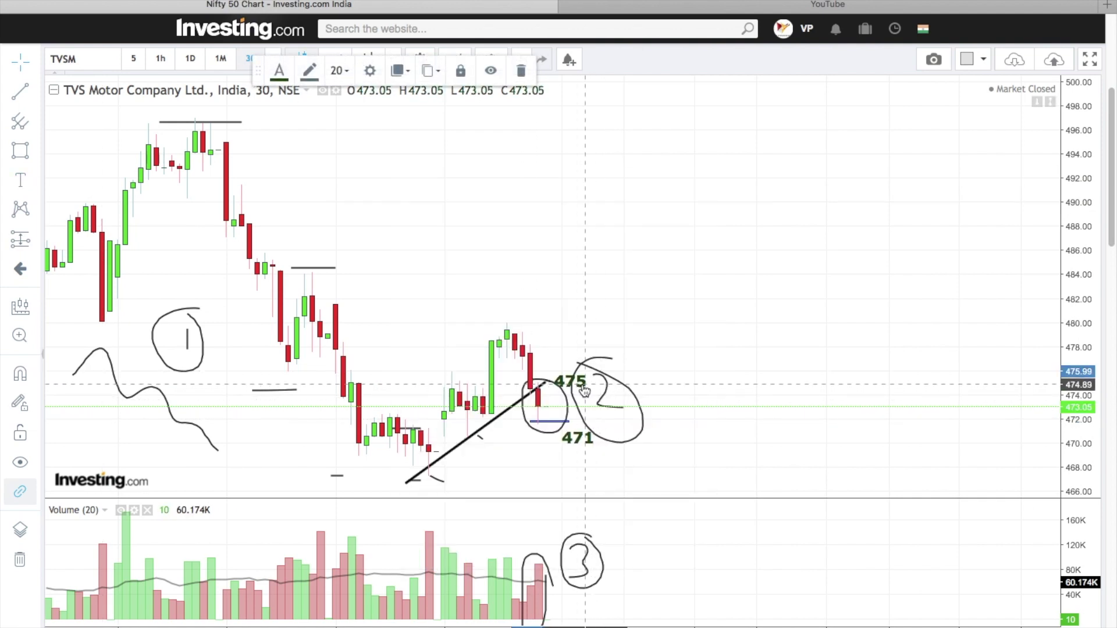
# - Draw a long, thin rectangle at about 467.4 from the swing low past the last candle, and label it 467
pyautogui.click(17, 150)
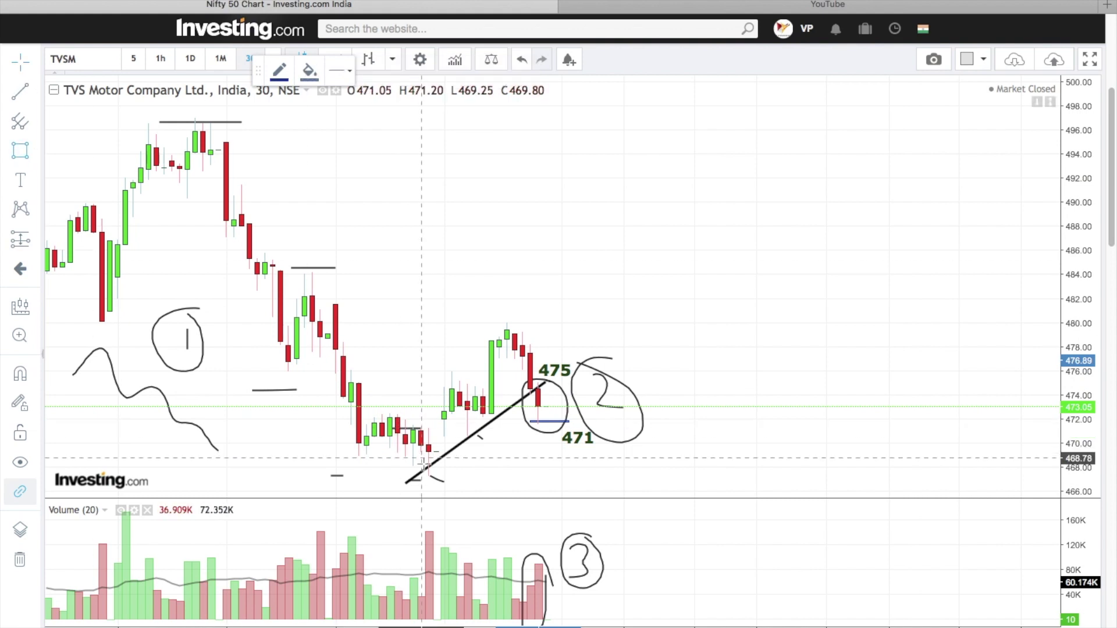
pyautogui.moveTo(429, 472); pyautogui.dragTo(569, 474)
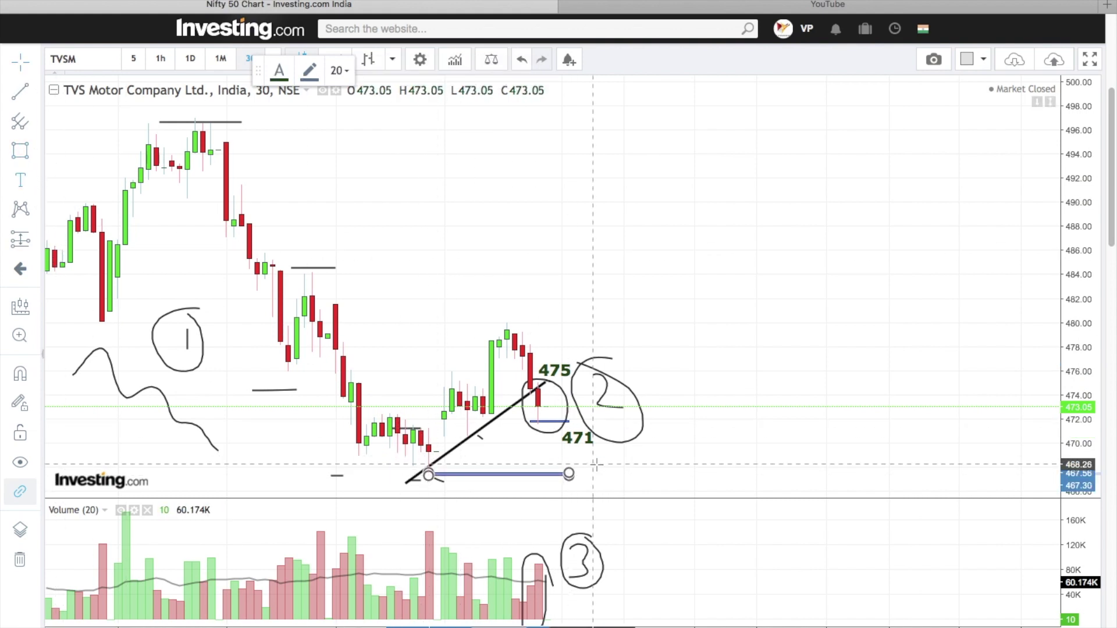
pyautogui.click(593, 465)
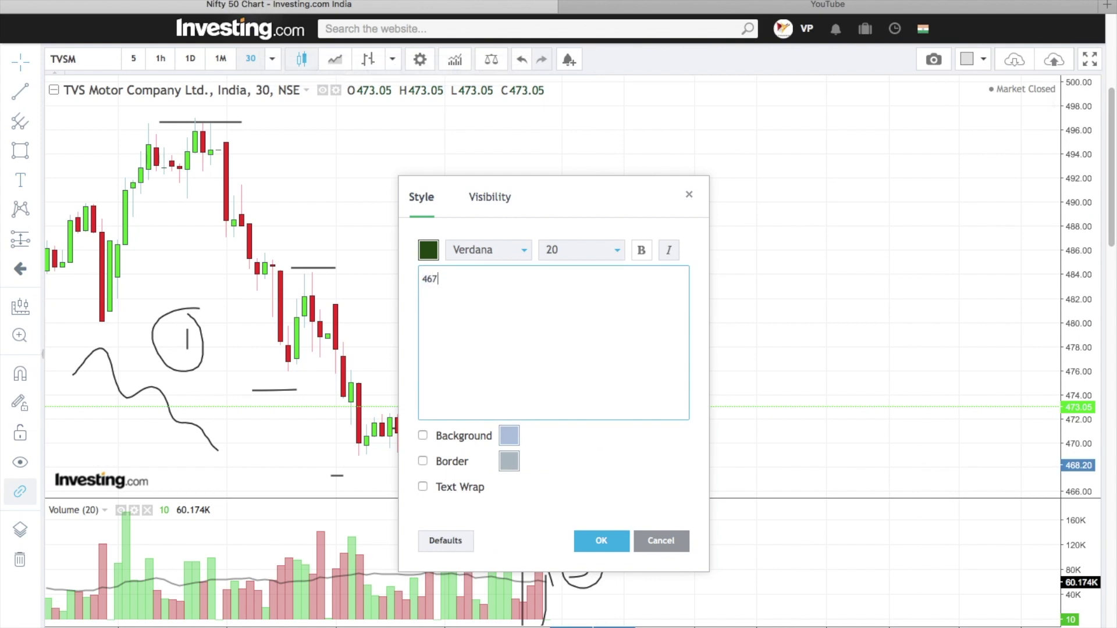
pyautogui.write('467')
pyautogui.click(601, 564)
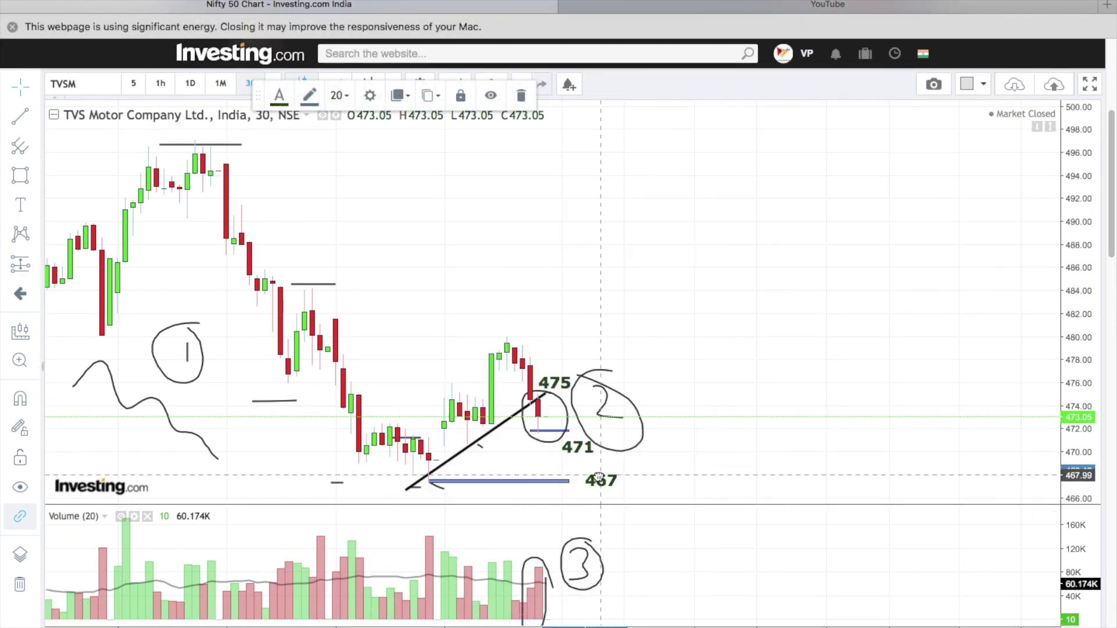
pyautogui.click(13, 27)
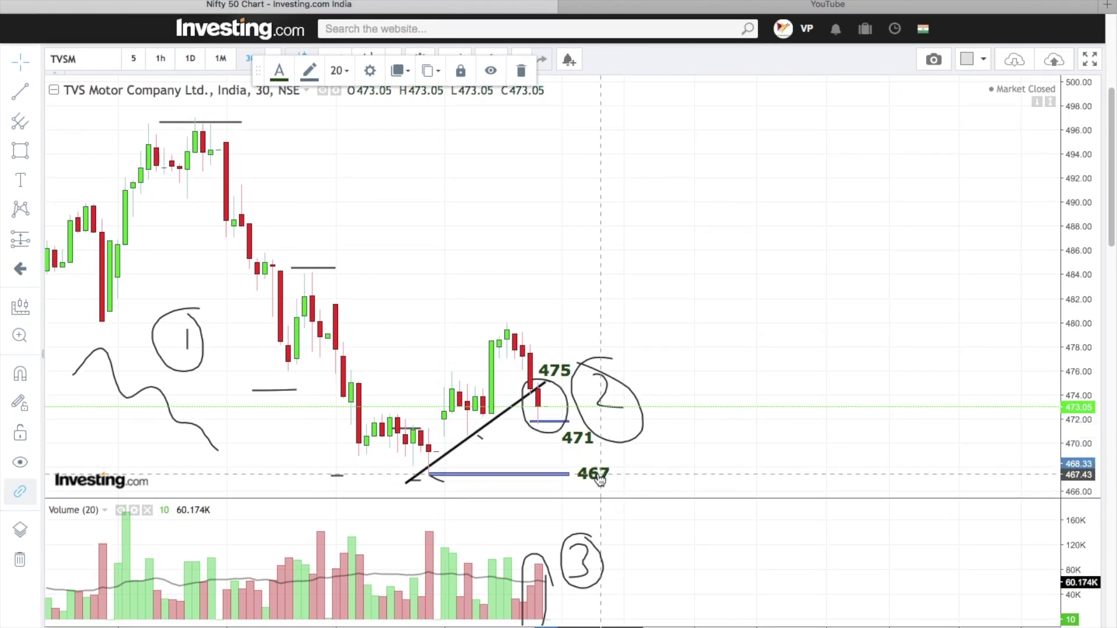
# - Switch to the daily chart and draw a long, flat rectangle at about 443 to 452, starting from the early consolidation before the rally
pyautogui.click(187, 58)
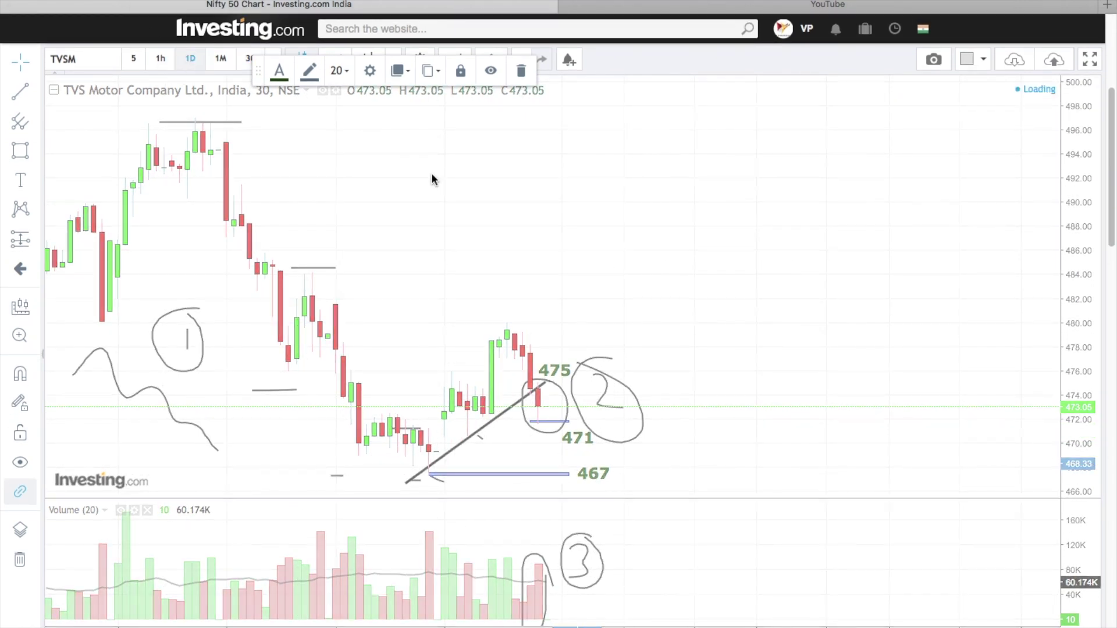
pyautogui.moveTo(650, 218); pyautogui.dragTo(766, 207)
pyautogui.scroll(-8, 723, 244)
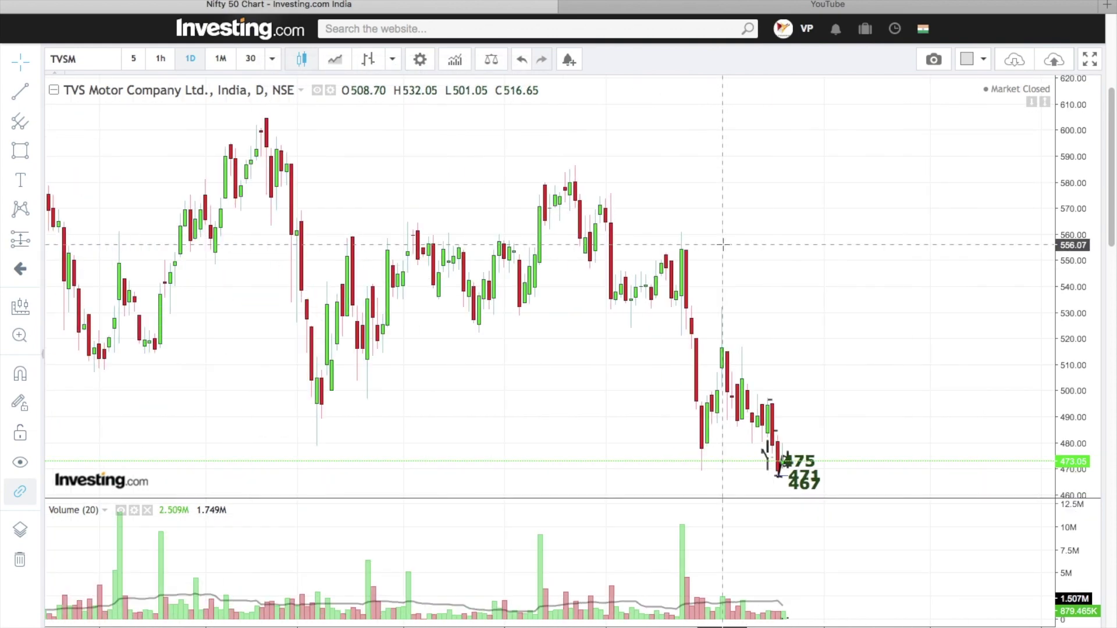
pyautogui.scroll(4, 753, 242)
pyautogui.rightClick(684, 215)
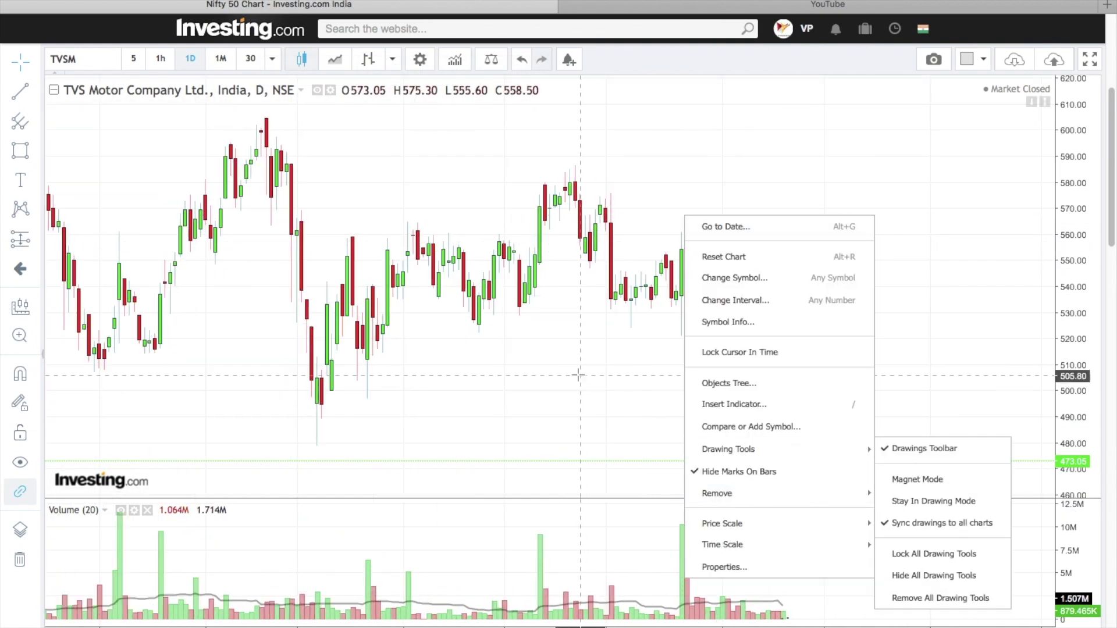
pyautogui.moveTo(581, 374); pyautogui.dragTo(670, 342)
pyautogui.scroll(-4, 677, 349)
pyautogui.hscroll(-10, 679, 356)
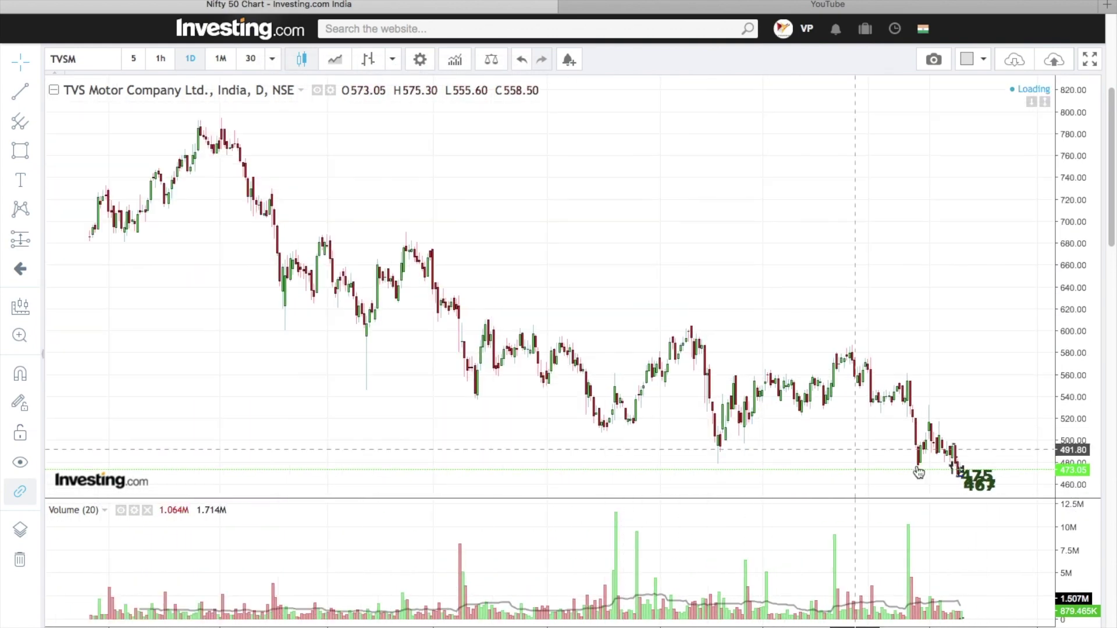
pyautogui.scroll(-10, 608, 322)
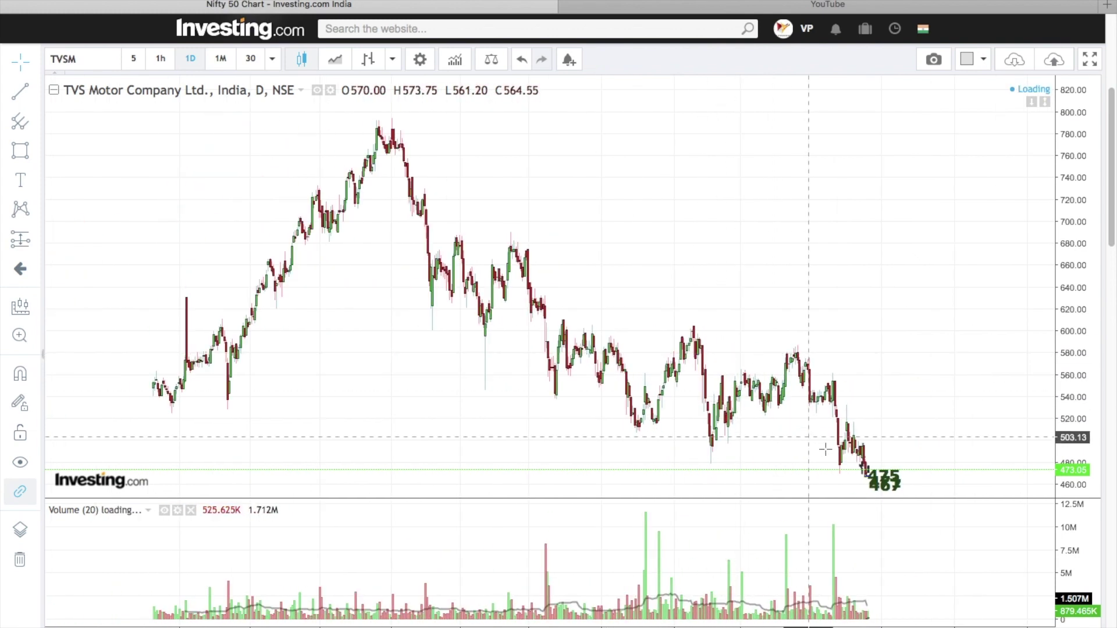
pyautogui.scroll(-5, 849, 448)
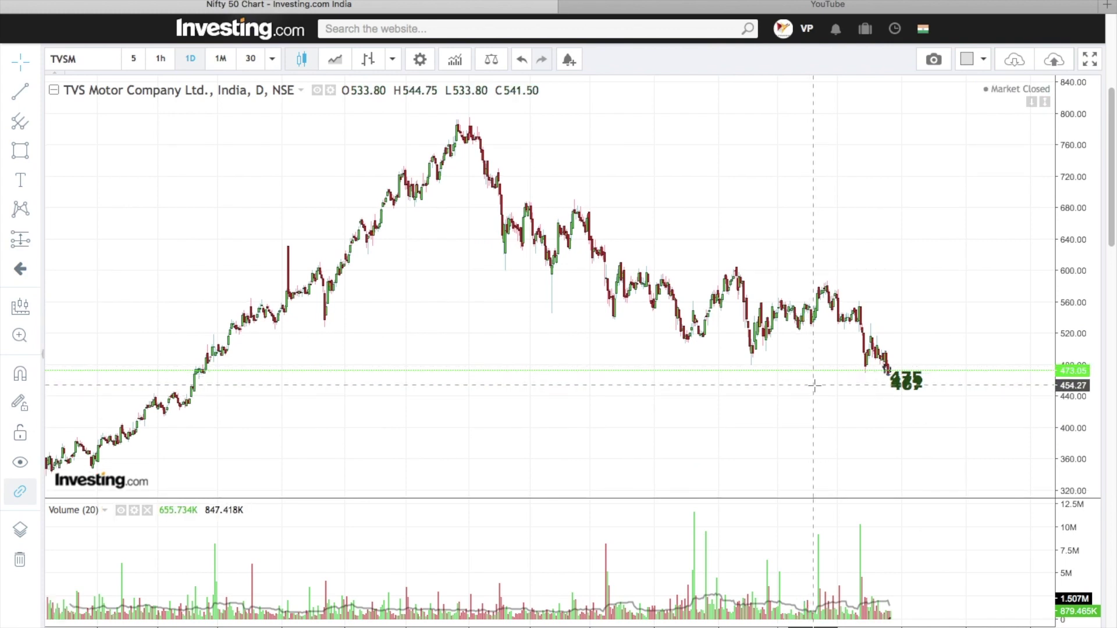
pyautogui.click(22, 147)
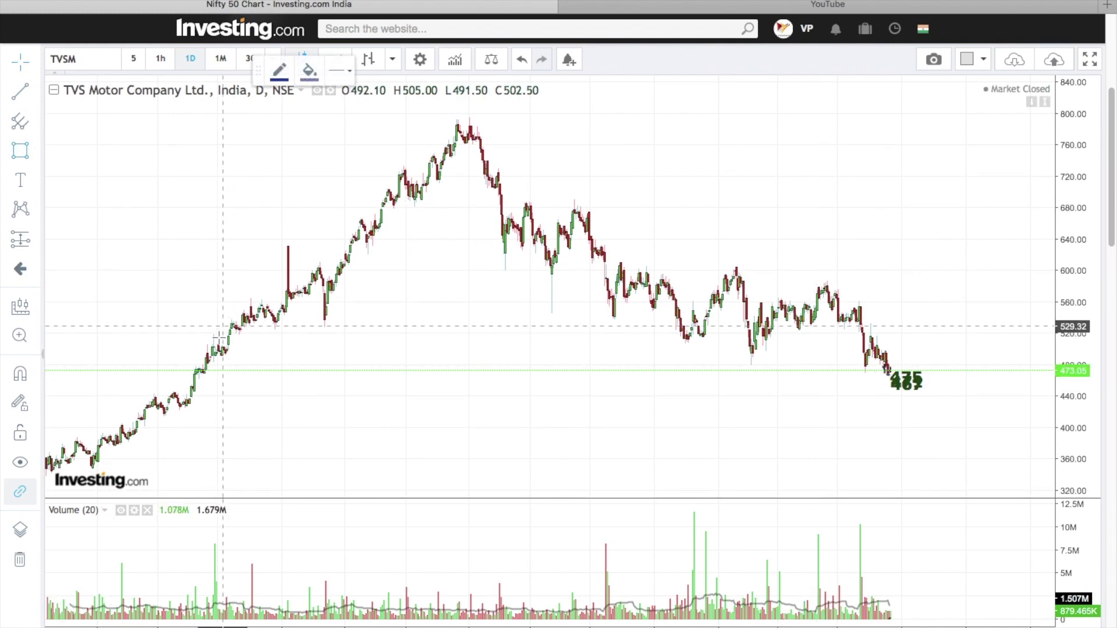
pyautogui.moveTo(181, 385); pyautogui.dragTo(779, 393)
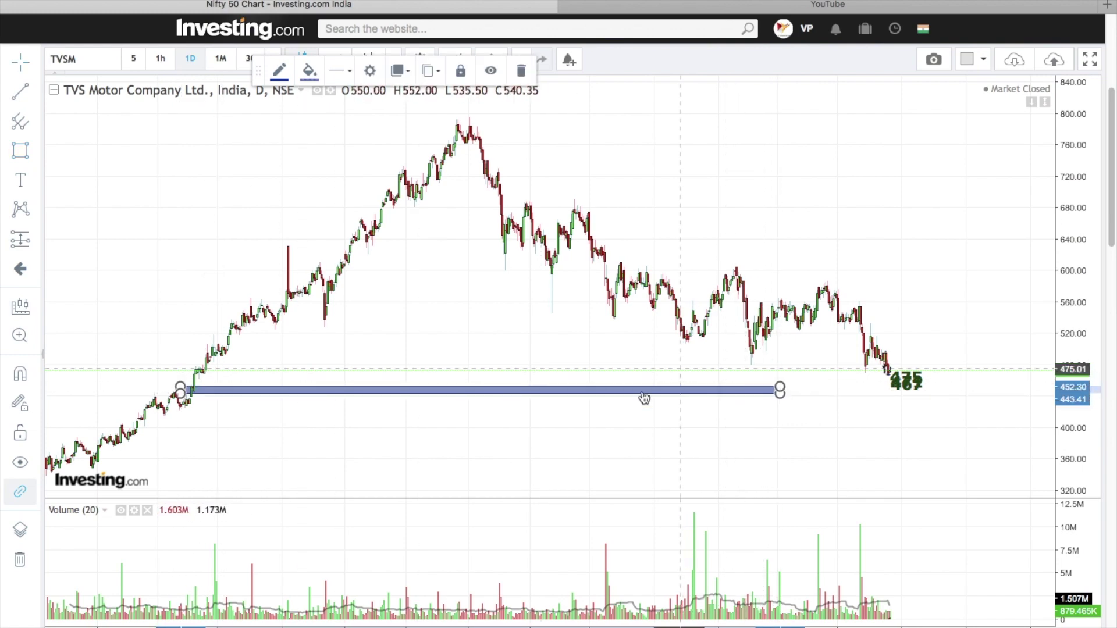
# - Return to the 30-minute chart and examine the annotated decline, the trend line break and the labelled price levels
pyautogui.click(596, 607)
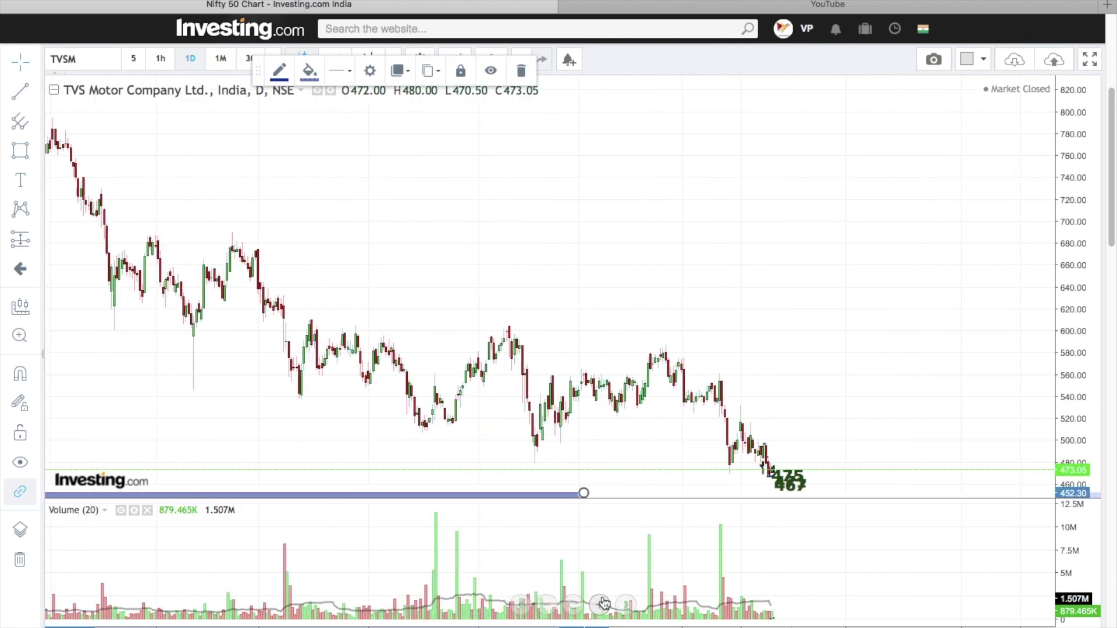
pyautogui.click(602, 604)
pyautogui.click(601, 603)
pyautogui.moveTo(535, 304); pyautogui.dragTo(826, 285)
pyautogui.click(602, 606)
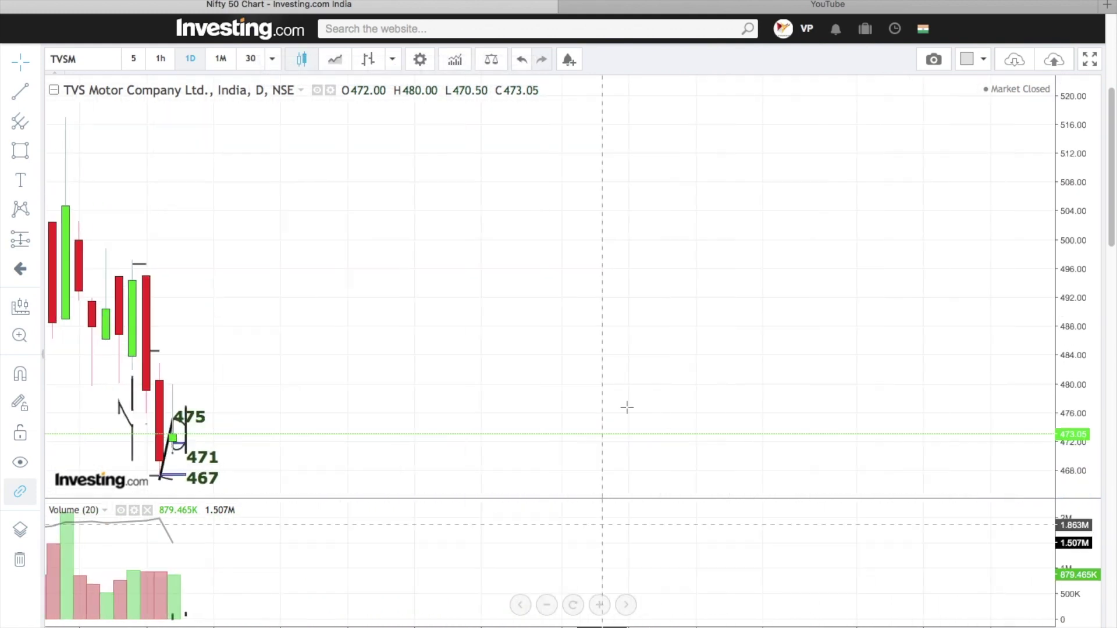
pyautogui.click(603, 605)
pyautogui.click(251, 59)
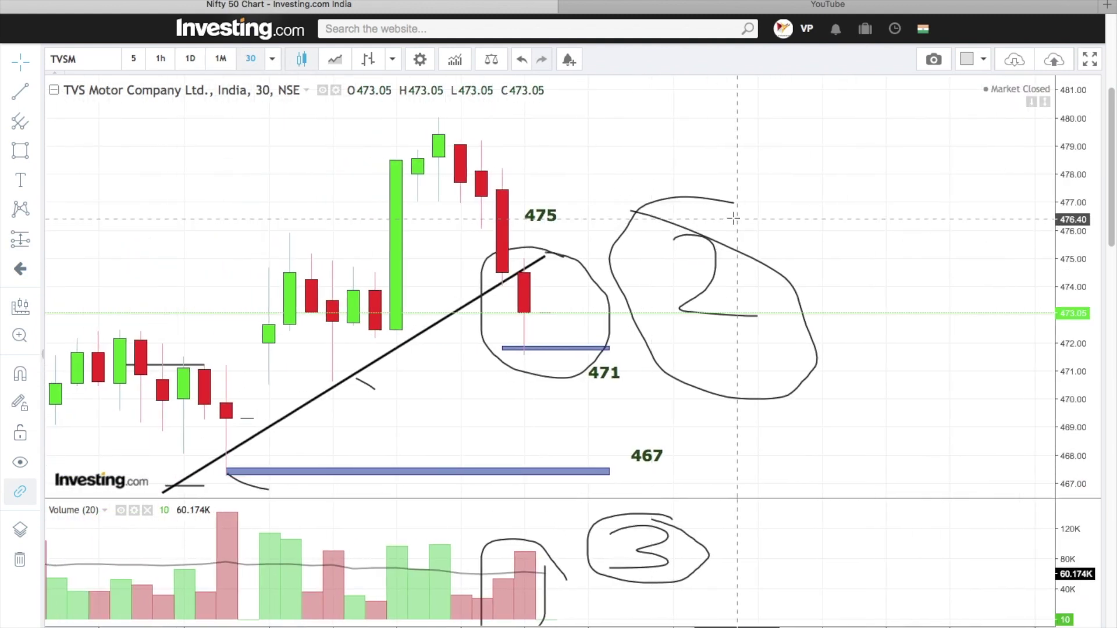
pyautogui.hscroll(-3, 688, 212)
pyautogui.scroll(-3, 687, 210)
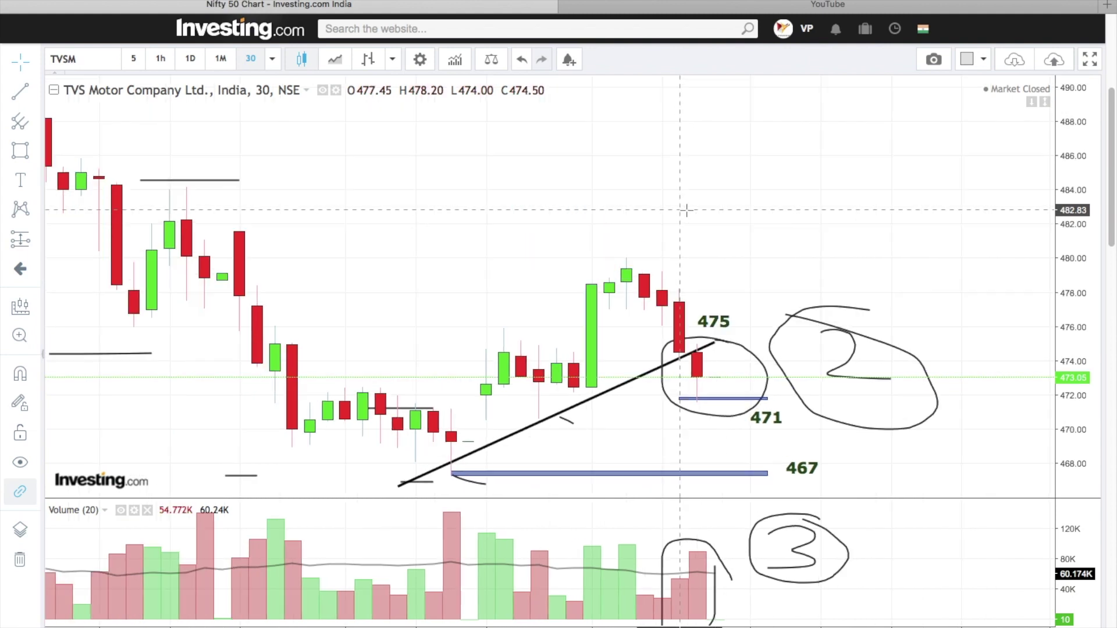
pyautogui.scroll(-1, 686, 210)
pyautogui.scroll(-1, 316, 353)
pyautogui.scroll(-4, 316, 353)
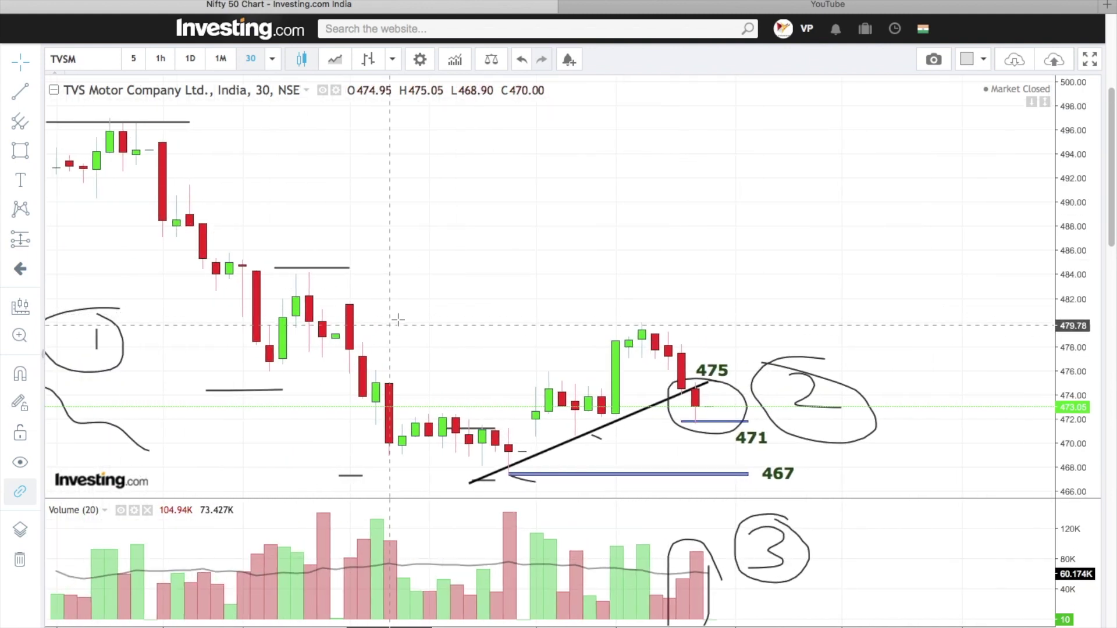
pyautogui.click(684, 394)
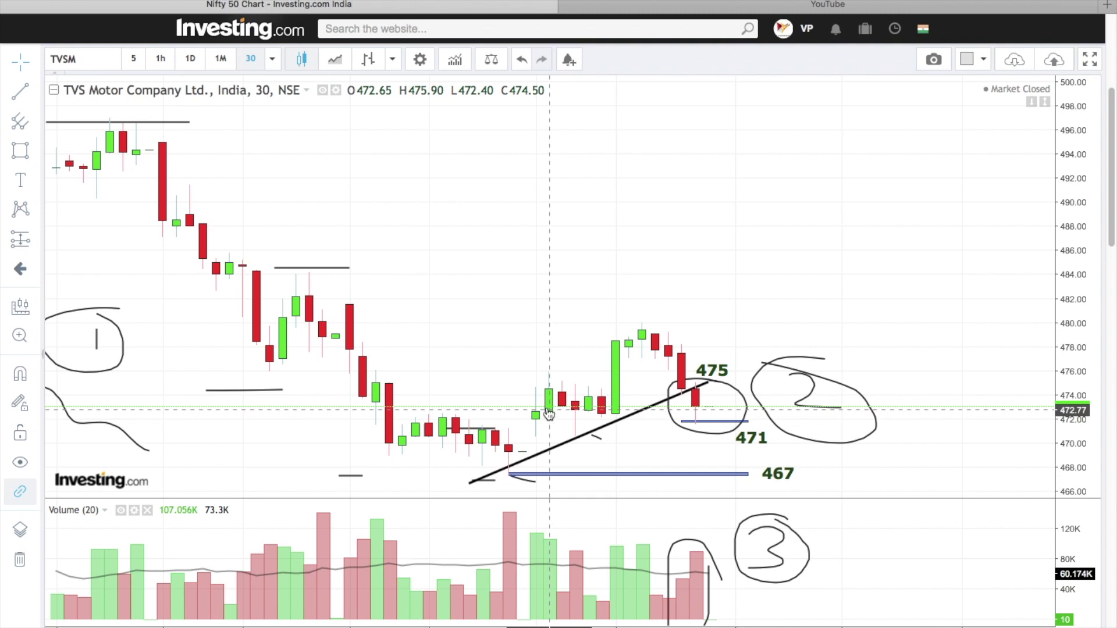
# - Change the charted symbol to ULTC, UltraTech Cement Ltd on NSE
pyautogui.click(85, 64)
pyautogui.write('U')
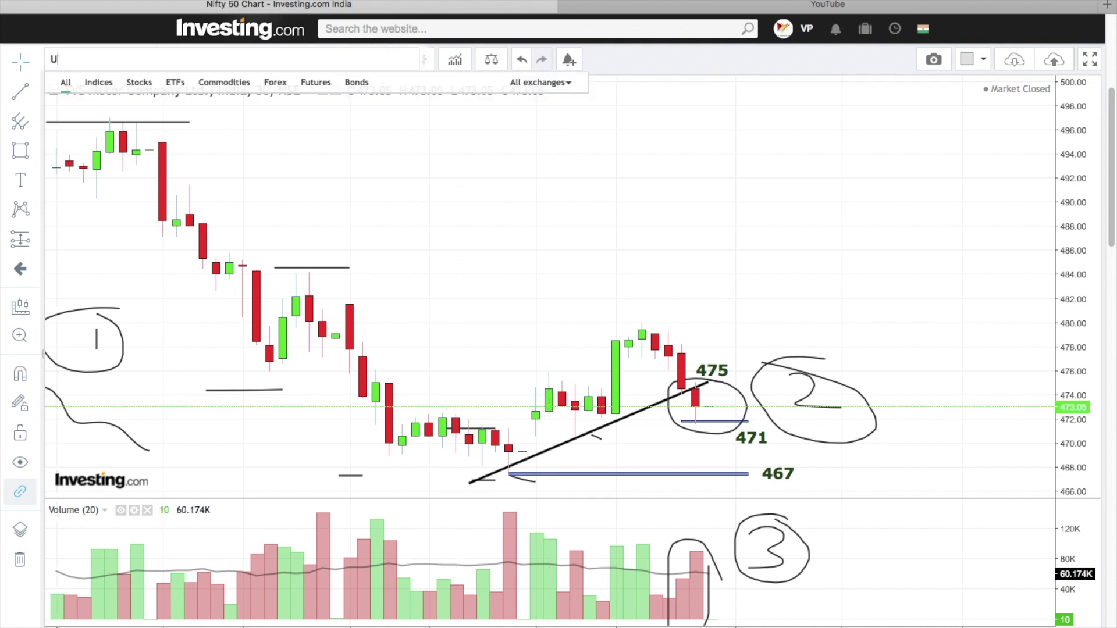
pyautogui.write('LTRA')
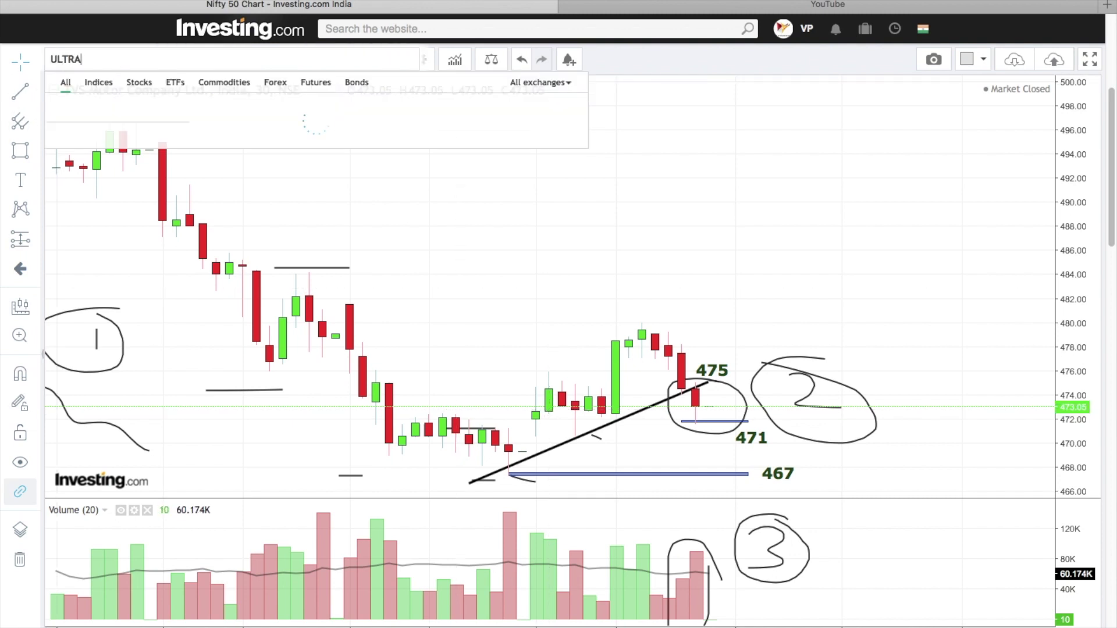
pyautogui.press('BackSpace')
pyautogui.press('BackSpace')
pyautogui.write('C')
pyautogui.click(153, 103)
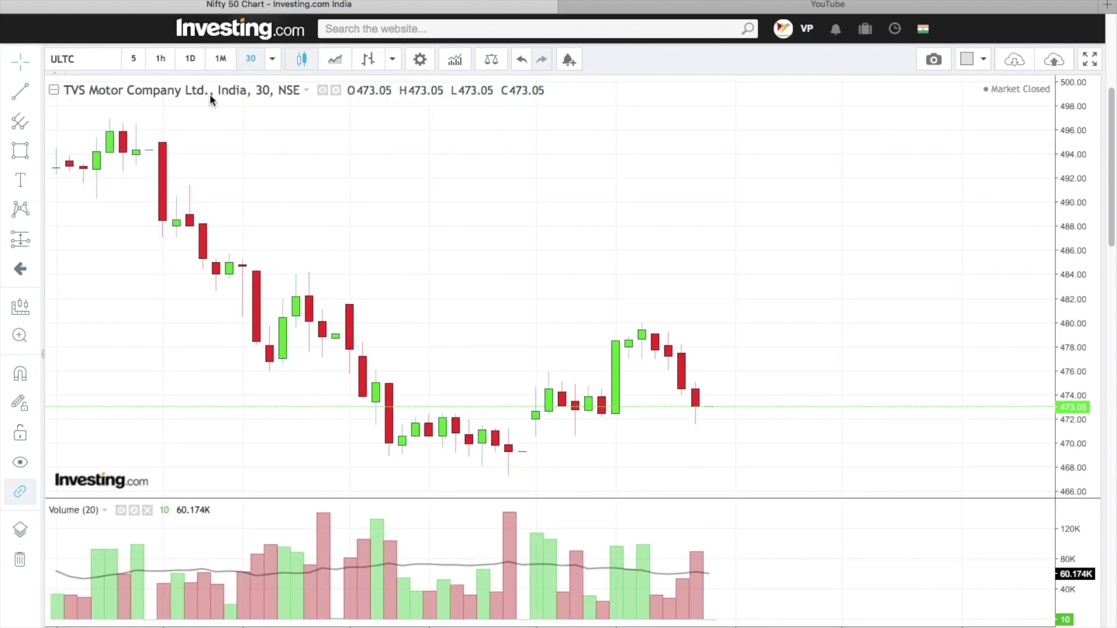
pyautogui.hscroll(5, 403, 175)
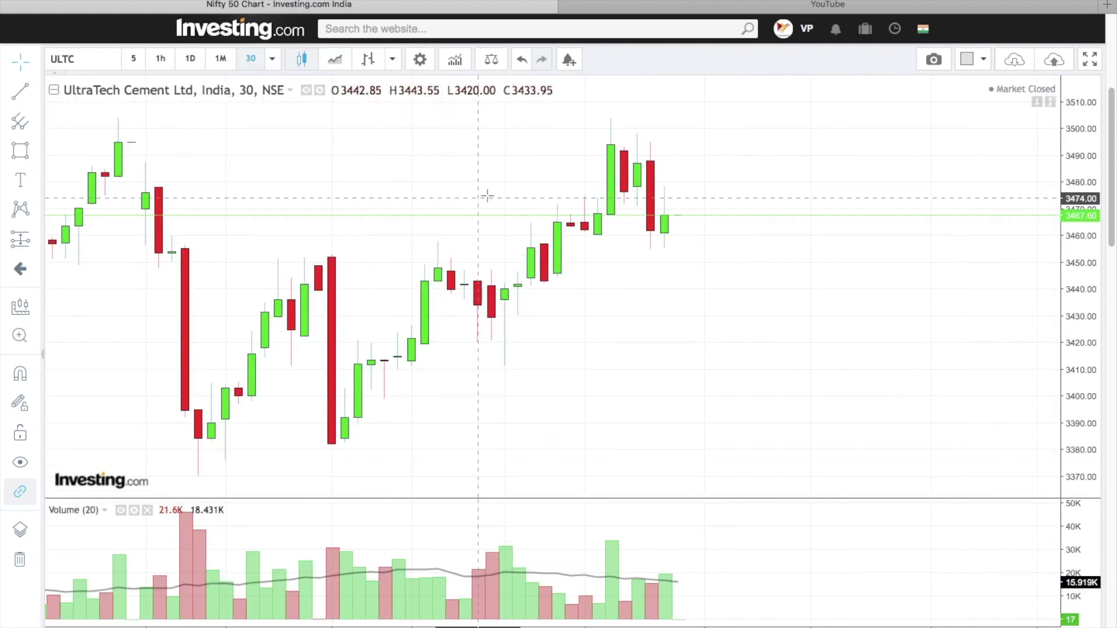
# - Mark the rising swing lows and swing highs of the latest rally with short freehand brush strokes
pyautogui.click(34, 149)
pyautogui.click(93, 147)
pyautogui.moveTo(258, 453)
pyautogui.mouseDown()
pyautogui.moveTo(241, 457)
pyautogui.moveTo(281, 457)
pyautogui.mouseUp()
pyautogui.moveTo(350, 252); pyautogui.dragTo(400, 244)
pyautogui.moveTo(391, 370); pyautogui.dragTo(493, 370)
pyautogui.moveTo(471, 133); pyautogui.dragTo(601, 130)
pyautogui.moveTo(576, 263); pyautogui.dragTo(640, 260)
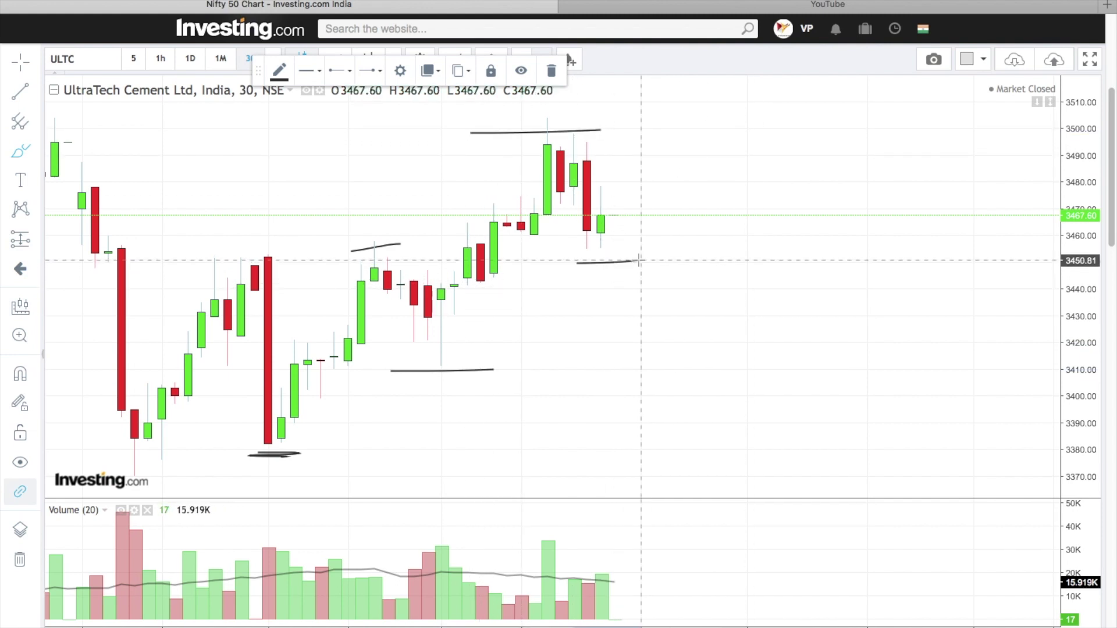
# - Sketch a rising staircase path in the empty area after the last candle and write a circled 1 beside it
pyautogui.moveTo(720, 410)
pyautogui.mouseDown()
pyautogui.moveTo(759, 298)
pyautogui.moveTo(815, 205)
pyautogui.moveTo(920, 92)
pyautogui.mouseUp()
pyautogui.moveTo(907, 233); pyautogui.dragTo(906, 269)
pyautogui.moveTo(924, 215)
pyautogui.mouseDown()
pyautogui.moveTo(867, 273)
pyautogui.moveTo(924, 212)
pyautogui.mouseUp()
pyautogui.press('Escape')
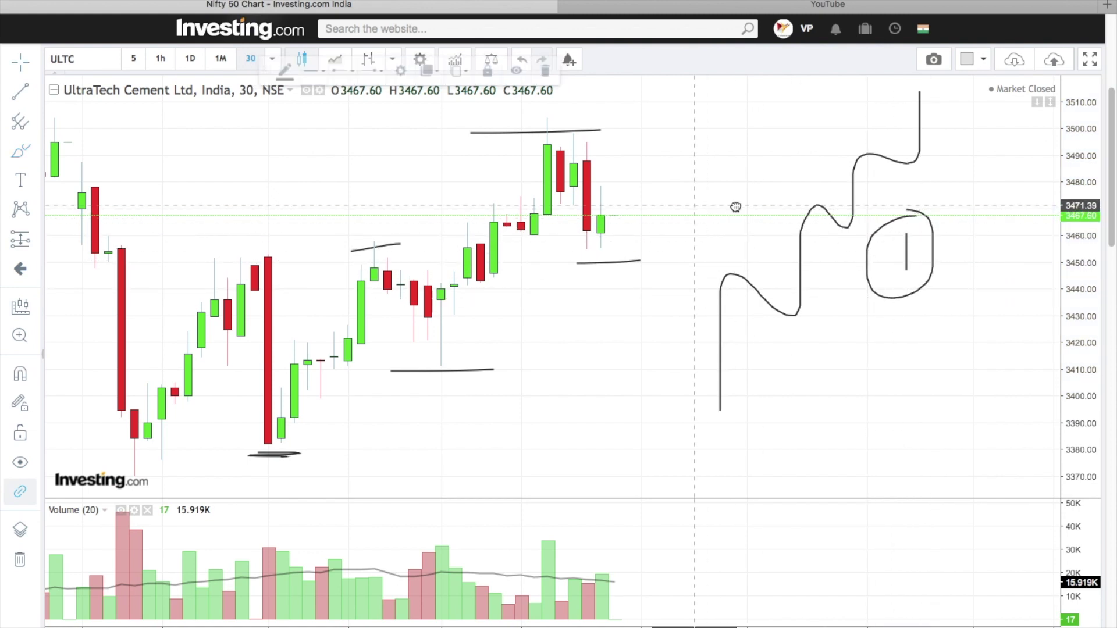
# - Draw a trend line from the swing low near 3380 up to the last candle, and mark its three touch points with short strokes
pyautogui.moveTo(705, 207); pyautogui.dragTo(769, 207)
pyautogui.click(18, 95)
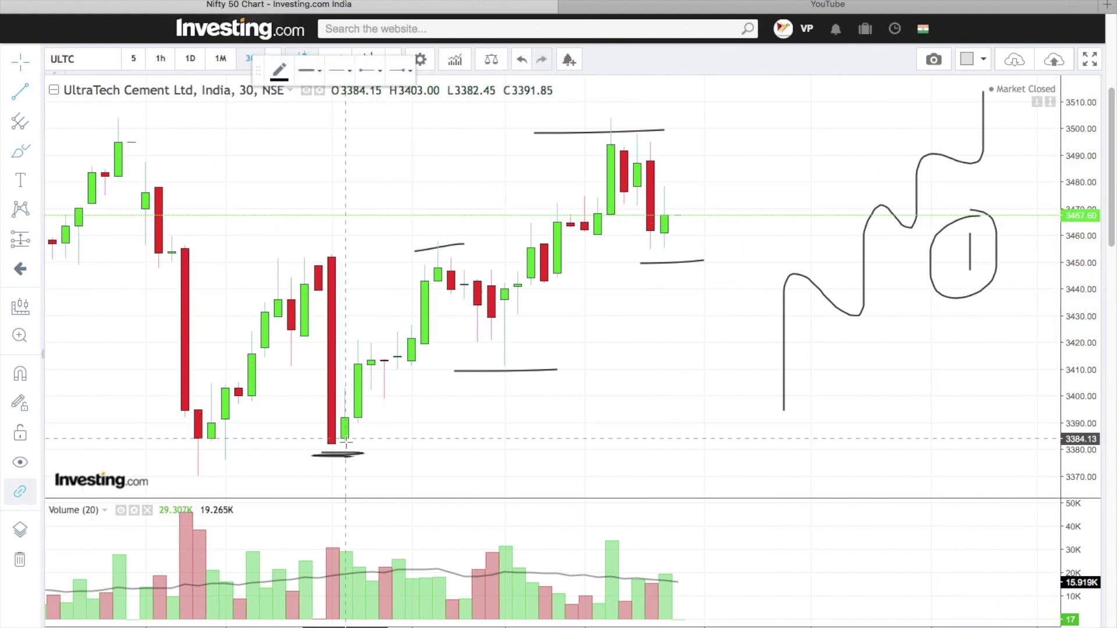
pyautogui.moveTo(331, 448)
pyautogui.mouseDown()
pyautogui.moveTo(546, 337)
pyautogui.moveTo(677, 229)
pyautogui.mouseUp()
pyautogui.moveTo(331, 448); pyautogui.dragTo(397, 460)
pyautogui.click(21, 151)
pyautogui.moveTo(495, 373); pyautogui.dragTo(532, 389)
pyautogui.moveTo(641, 247); pyautogui.dragTo(667, 256)
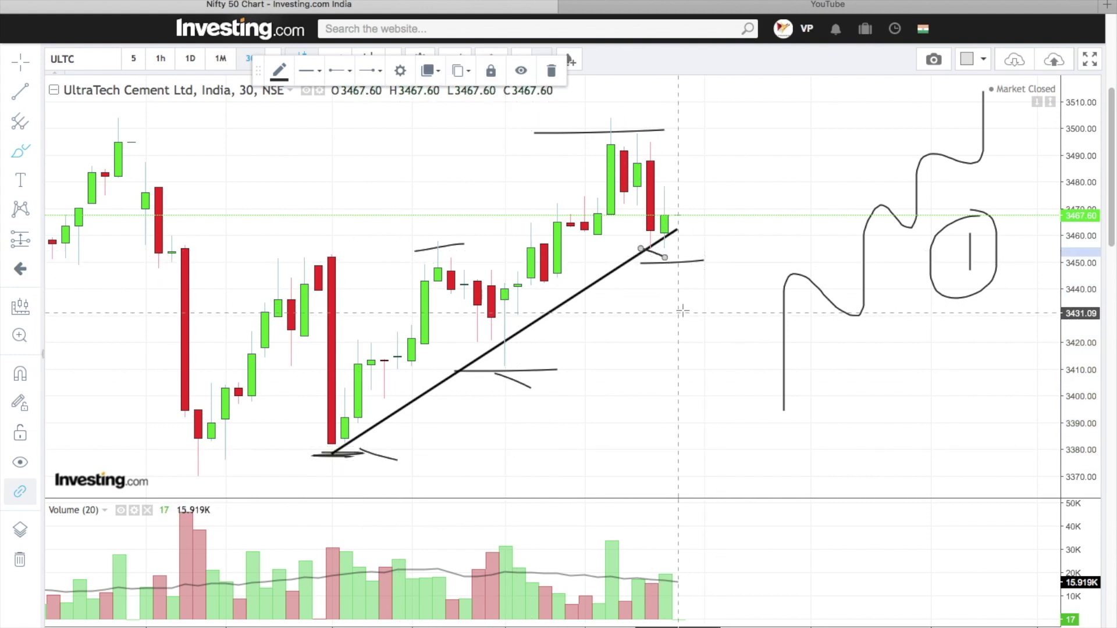
# - Write a circled 2 with the brush just below the upper end of the trend line
pyautogui.moveTo(652, 297)
pyautogui.mouseDown()
pyautogui.moveTo(661, 326)
pyautogui.moveTo(678, 327)
pyautogui.mouseUp()
pyautogui.moveTo(688, 286)
pyautogui.mouseDown()
pyautogui.moveTo(664, 361)
pyautogui.moveTo(687, 285)
pyautogui.moveTo(677, 283)
pyautogui.mouseUp()
pyautogui.rightClick(737, 325)
pyautogui.click(742, 271)
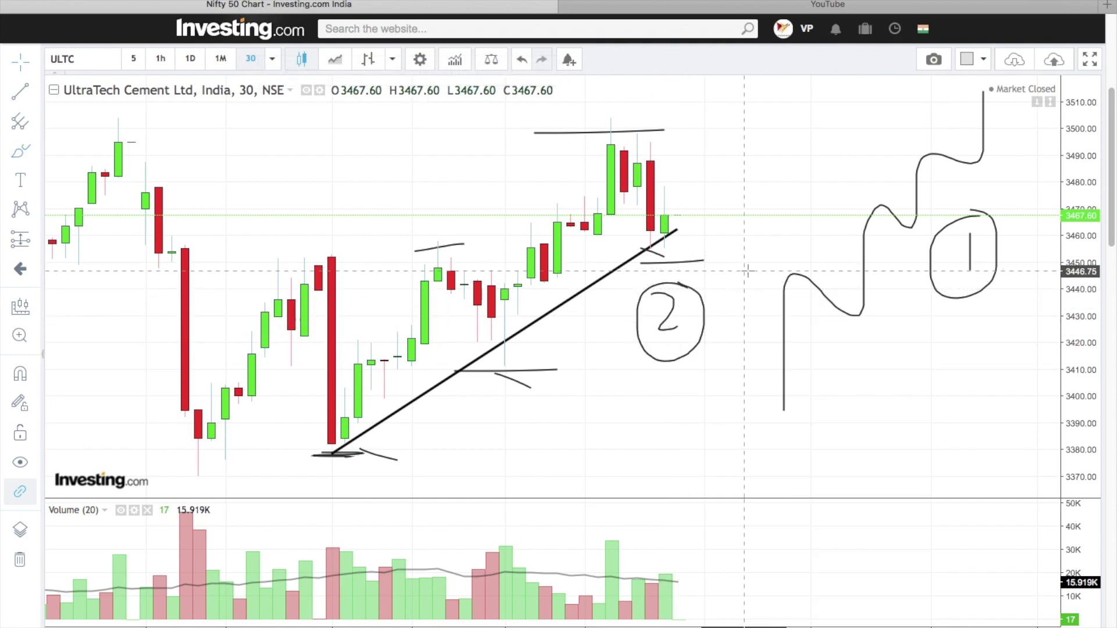
# - Circle the latest volume bar and connect it with a short stroke to a handwritten, circled 3
pyautogui.moveTo(747, 271); pyautogui.dragTo(724, 271)
pyautogui.click(20, 151)
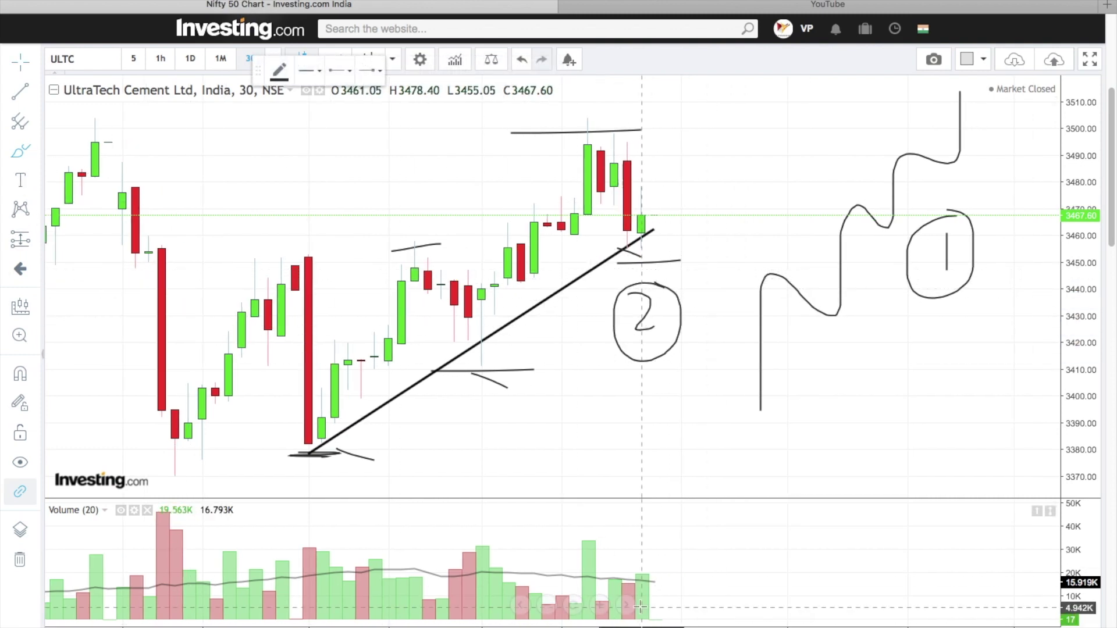
pyautogui.moveTo(655, 594)
pyautogui.mouseDown()
pyautogui.moveTo(645, 570)
pyautogui.moveTo(628, 588)
pyautogui.moveTo(627, 622)
pyautogui.mouseUp()
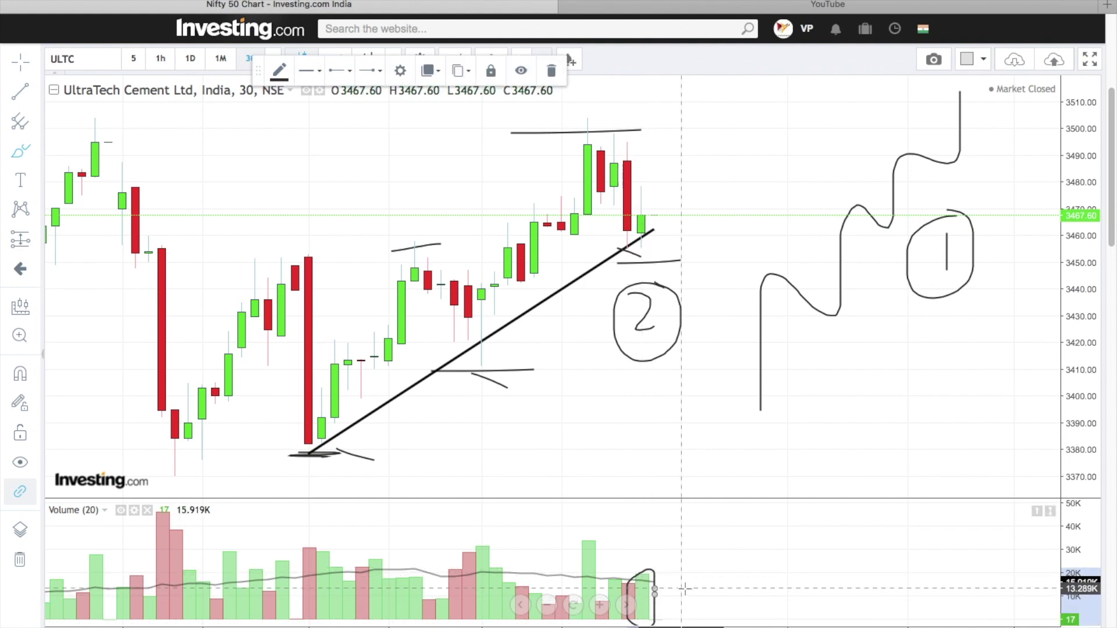
pyautogui.moveTo(659, 565)
pyautogui.mouseDown()
pyautogui.moveTo(708, 541)
pyautogui.moveTo(727, 567)
pyautogui.moveTo(738, 562)
pyautogui.moveTo(713, 541)
pyautogui.moveTo(760, 585)
pyautogui.moveTo(721, 522)
pyautogui.mouseUp()
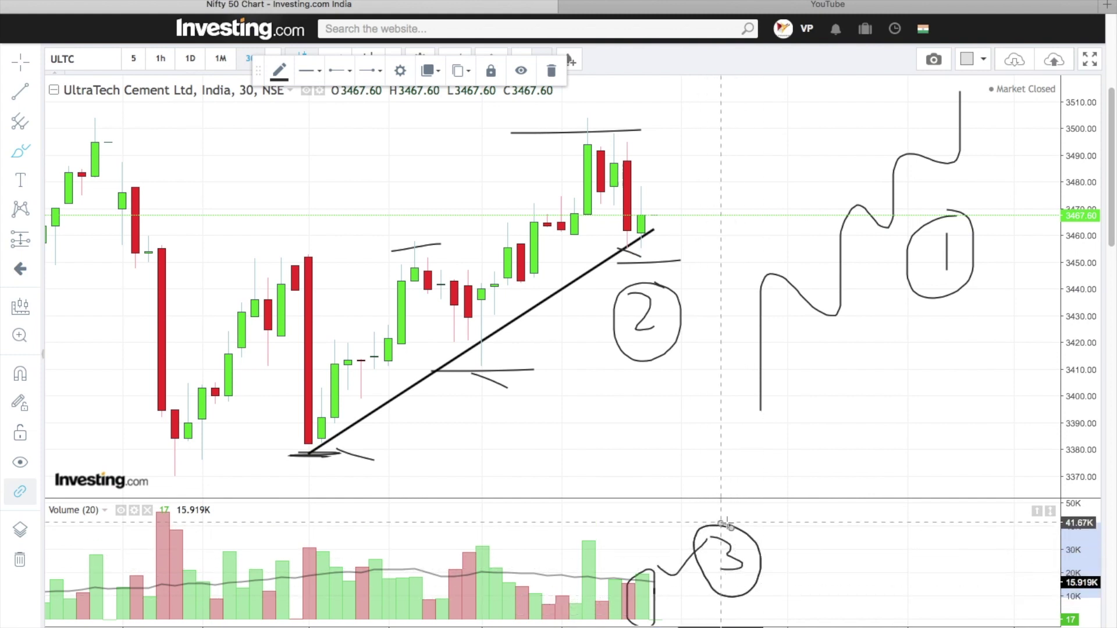
pyautogui.rightClick(700, 348)
# - Mark the last candle's high and low with short brush strokes and write a circled 4 beside the high
pyautogui.moveTo(619, 384); pyautogui.dragTo(640, 384)
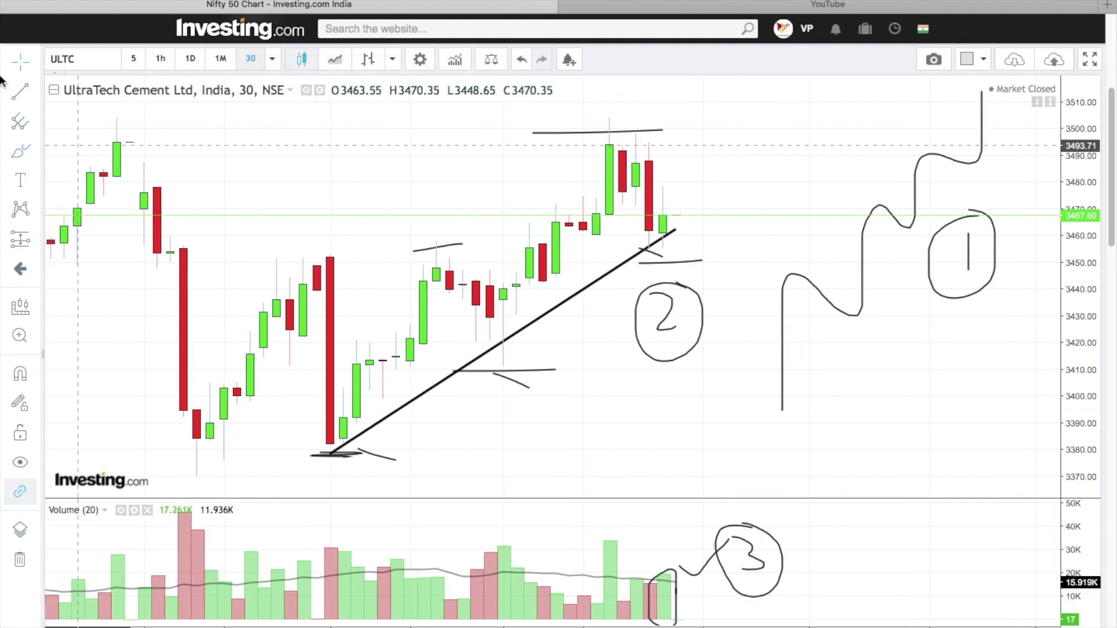
pyautogui.click(26, 152)
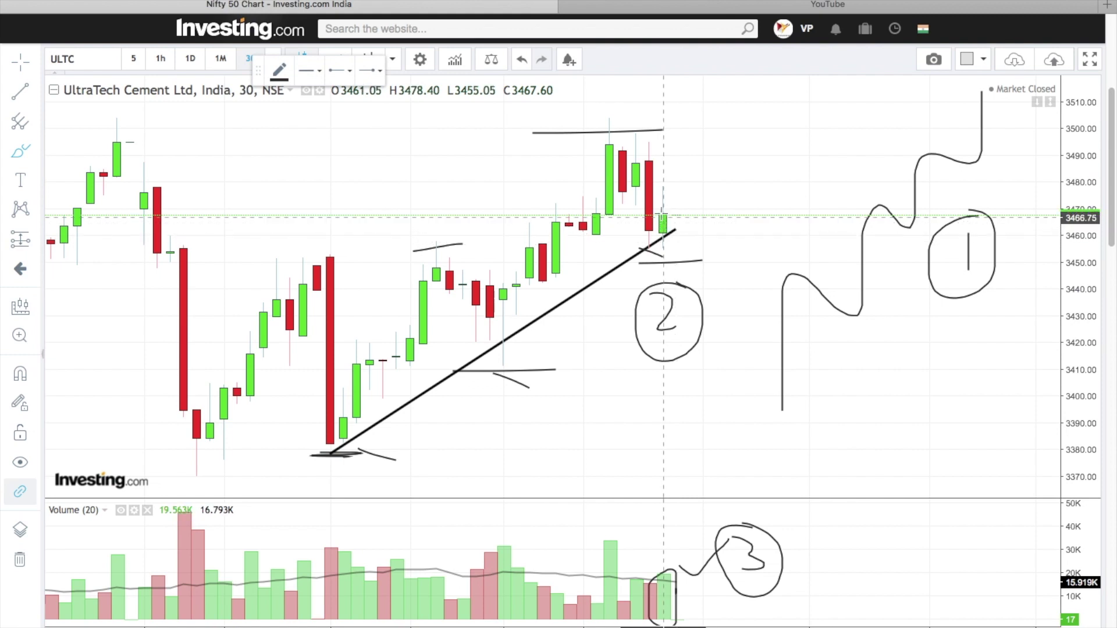
pyautogui.moveTo(649, 188); pyautogui.dragTo(650, 187)
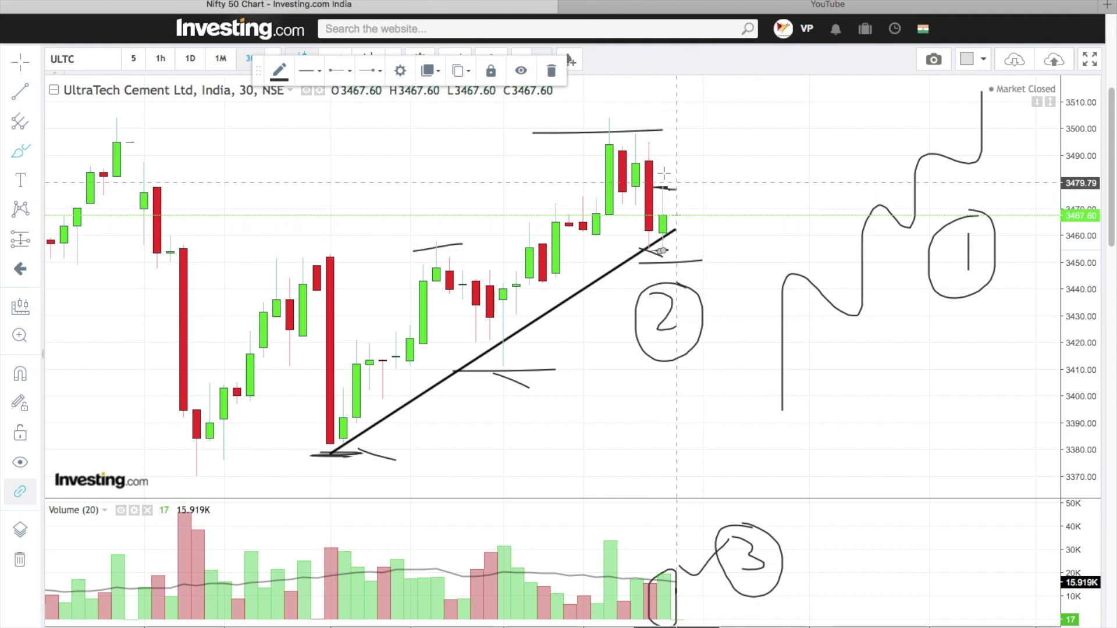
pyautogui.moveTo(742, 185)
pyautogui.mouseDown()
pyautogui.moveTo(734, 168)
pyautogui.moveTo(756, 217)
pyautogui.mouseUp()
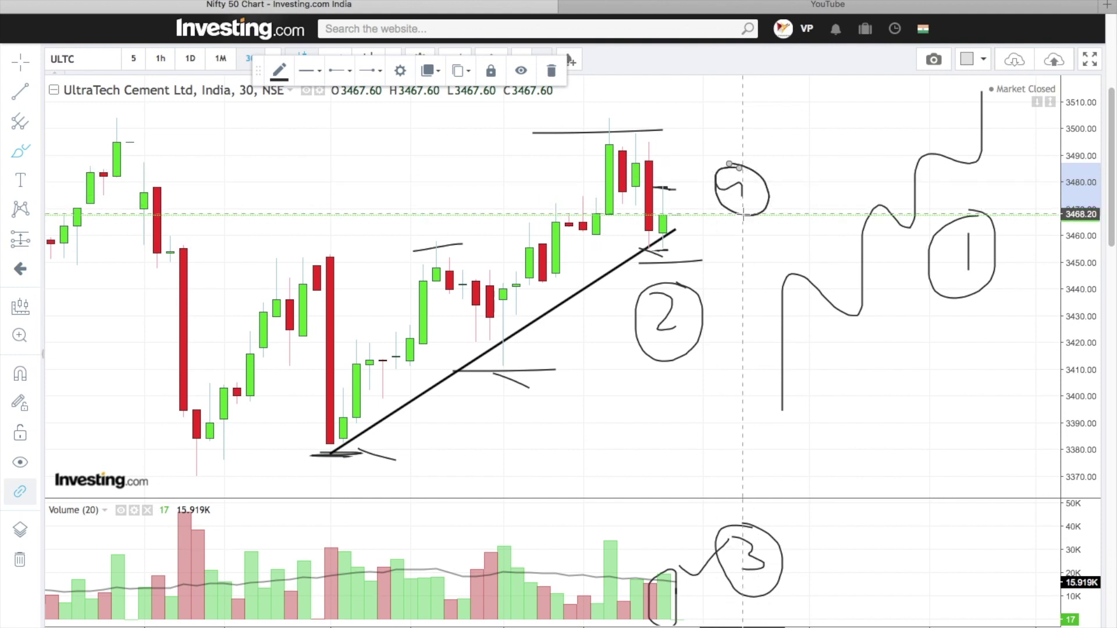
# - Add the text label 3475 at the last candle's high and 3455 just below its low
pyautogui.click(19, 180)
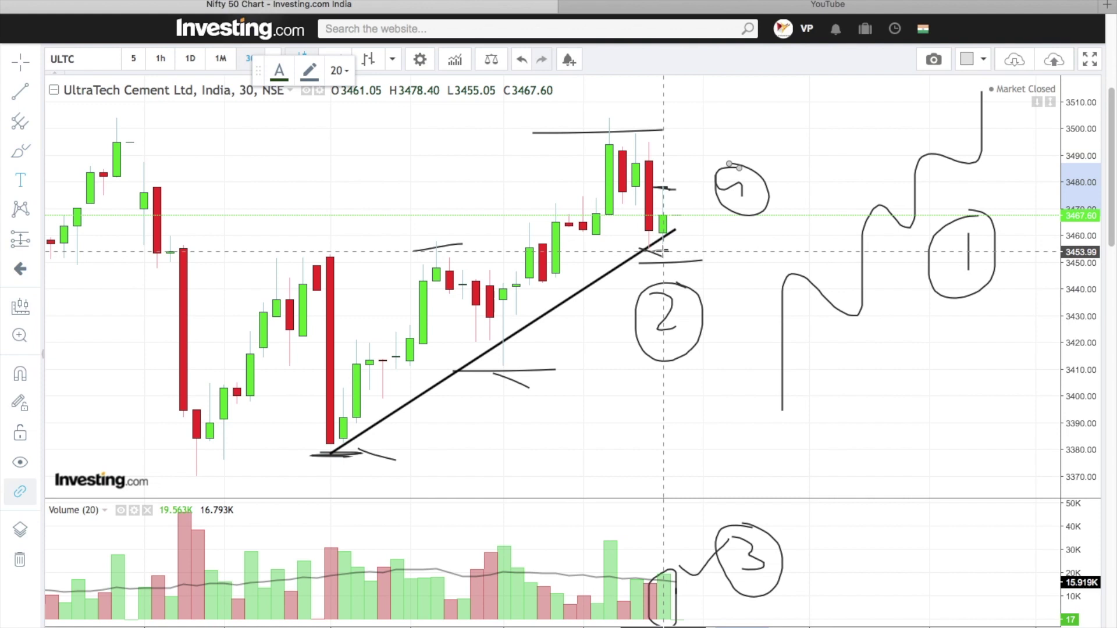
pyautogui.click(676, 176)
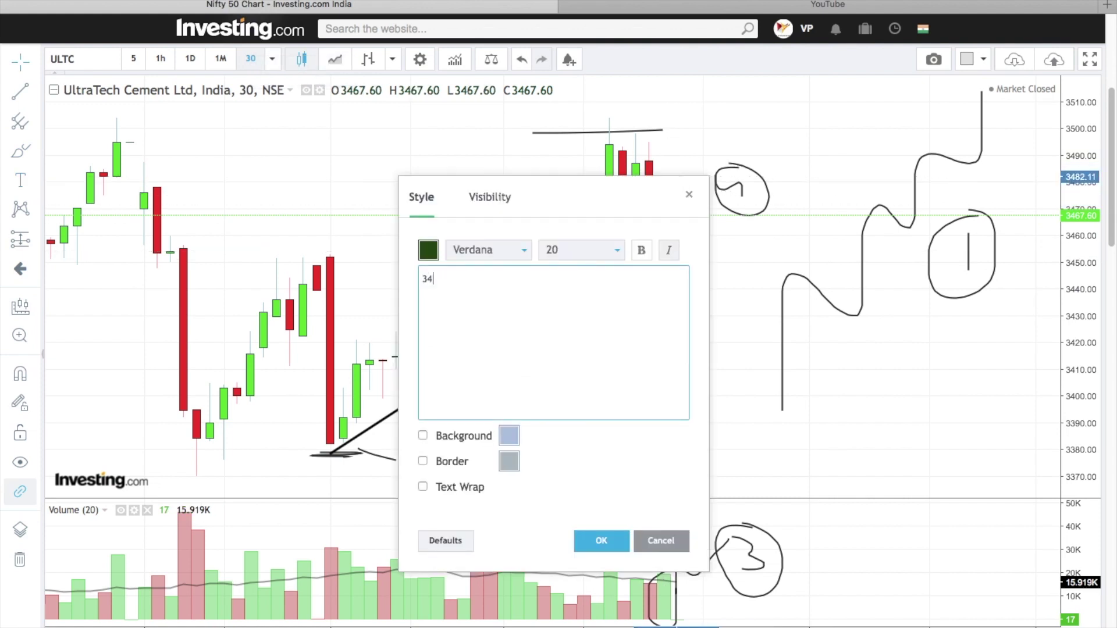
pyautogui.click(599, 544)
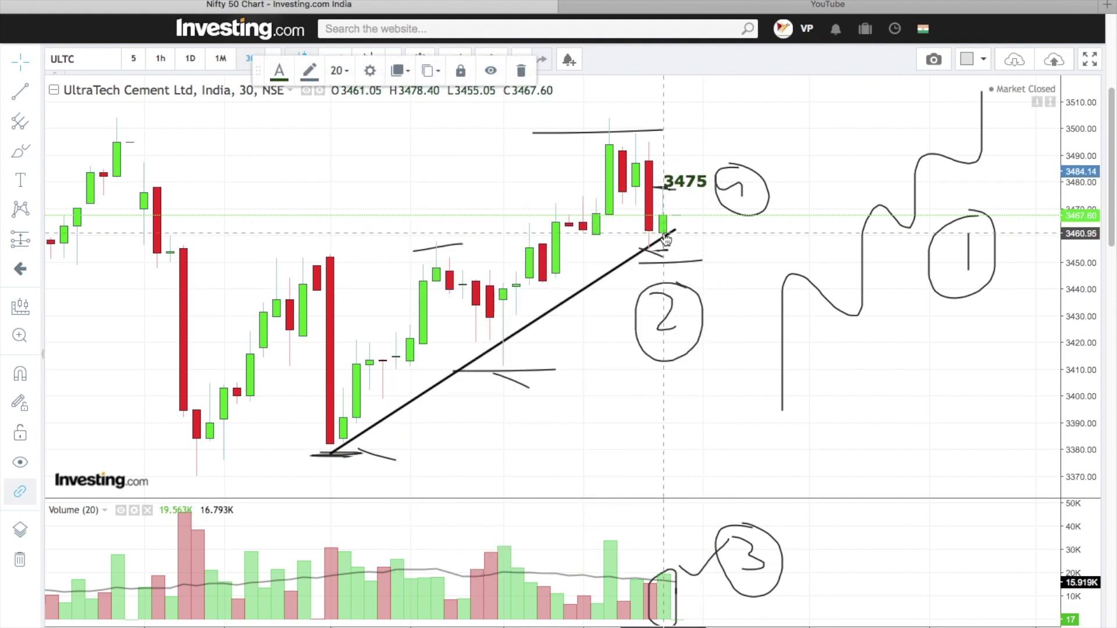
pyautogui.click(21, 183)
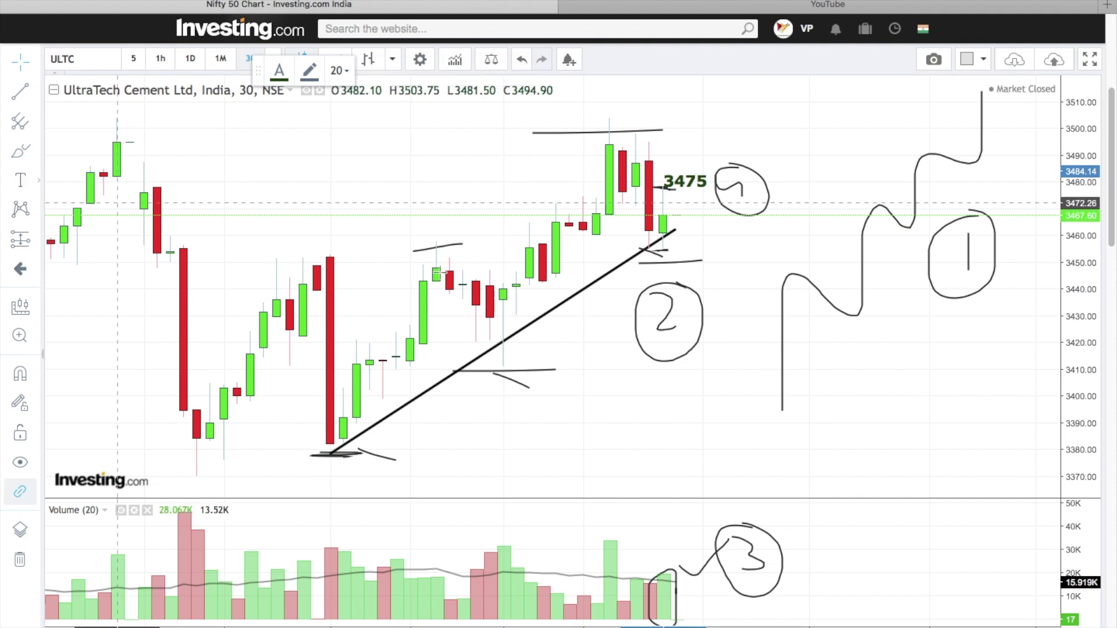
pyautogui.click(675, 254)
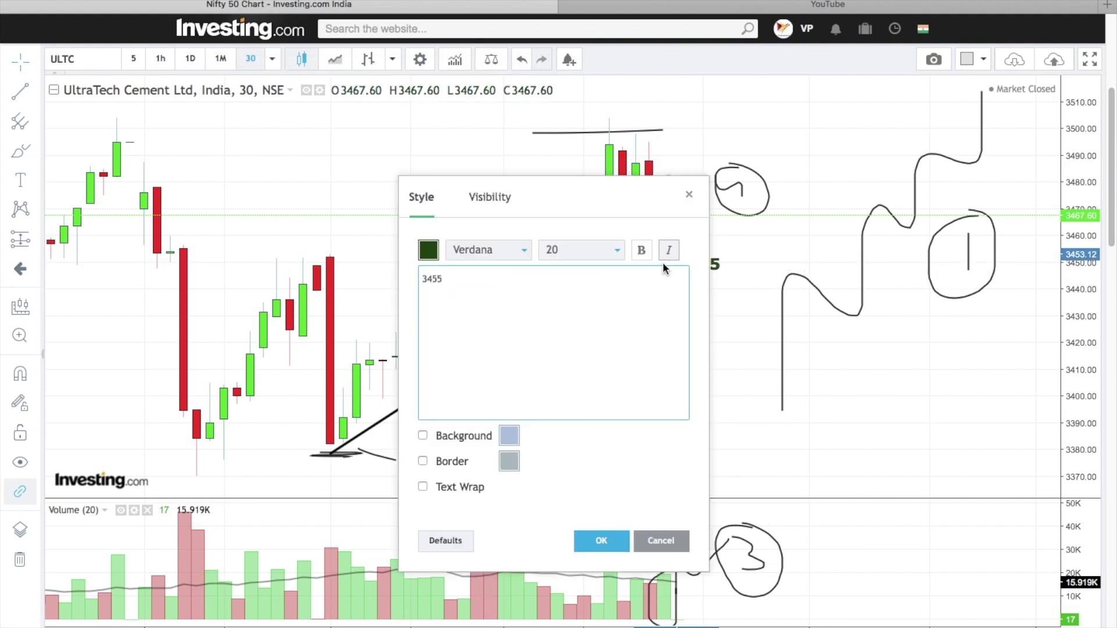
pyautogui.click(605, 542)
pyautogui.moveTo(708, 277); pyautogui.dragTo(695, 273)
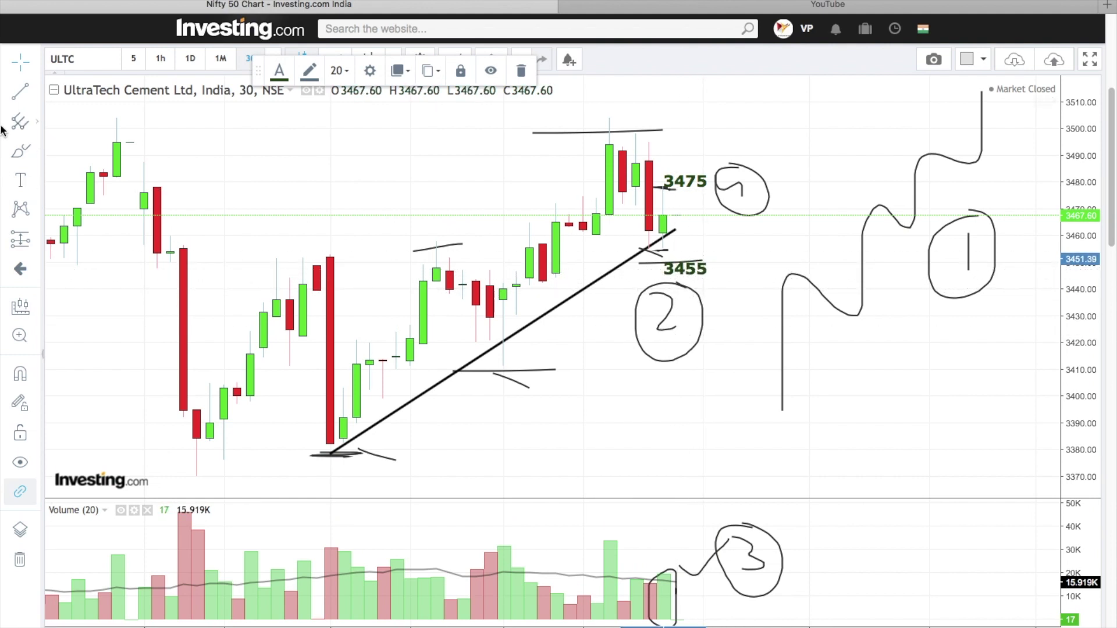
# - Draw a long, thin rectangle at about 3503 from the earlier swing high past the last candle, and label it 3505
pyautogui.click(35, 153)
pyautogui.click(65, 180)
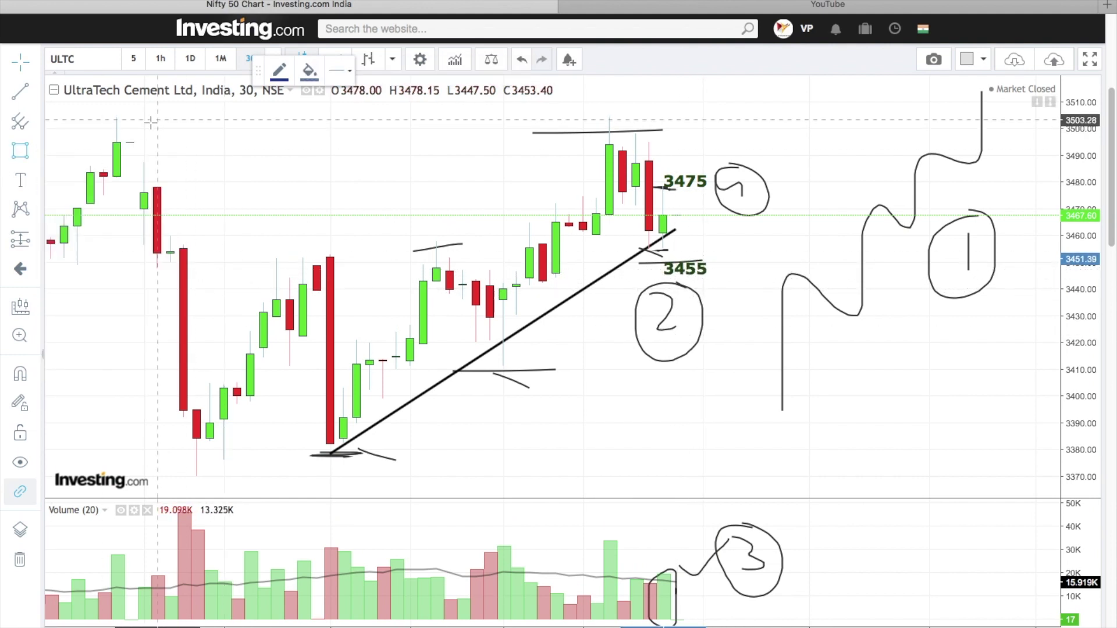
pyautogui.click(116, 121)
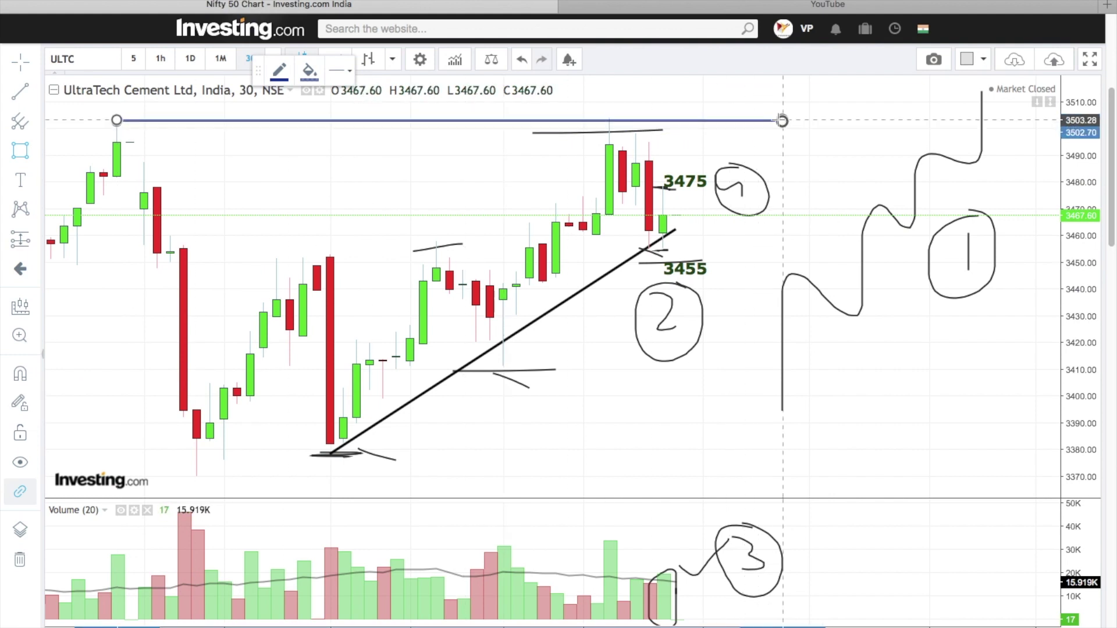
pyautogui.click(782, 120)
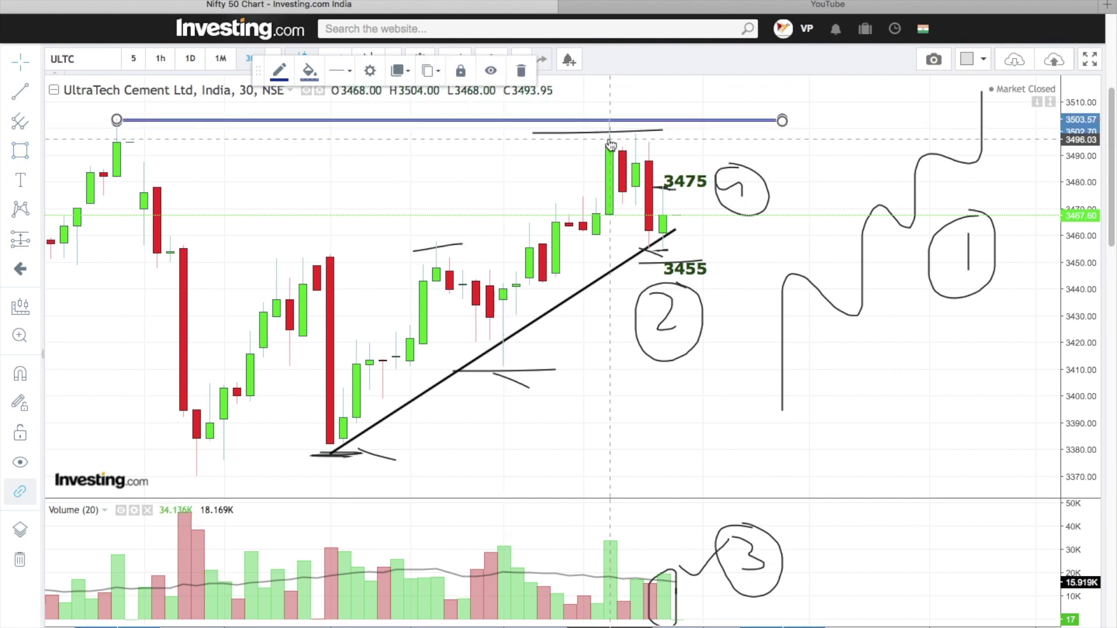
pyautogui.click(20, 180)
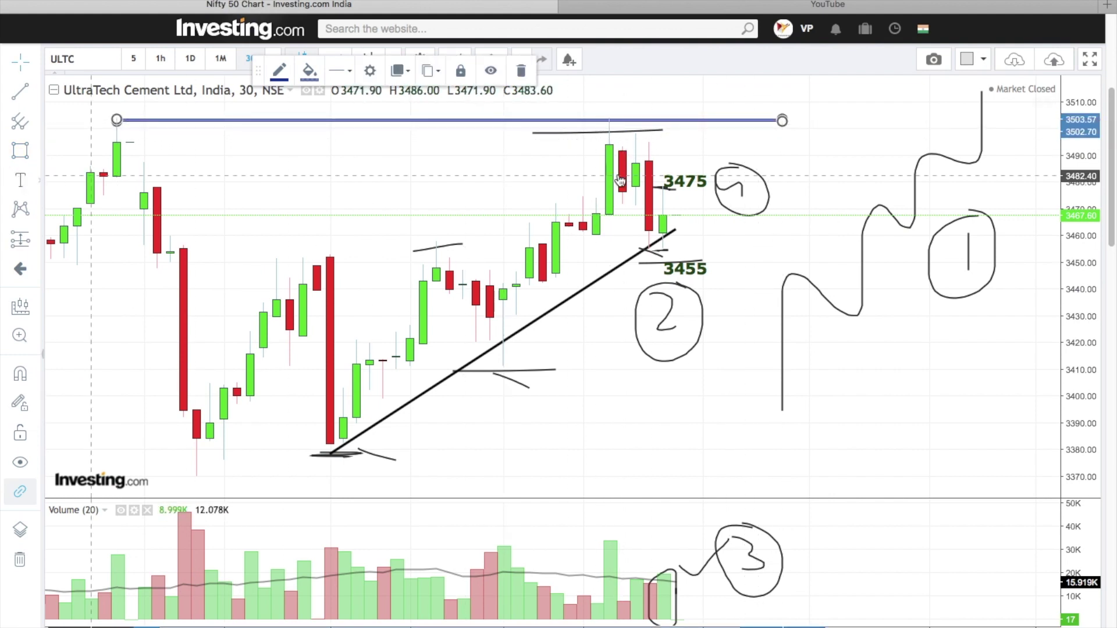
pyautogui.click(809, 114)
pyautogui.press('BackSpace')
pyautogui.press('BackSpace')
pyautogui.press('BackSpace')
pyautogui.write('505')
pyautogui.click(602, 542)
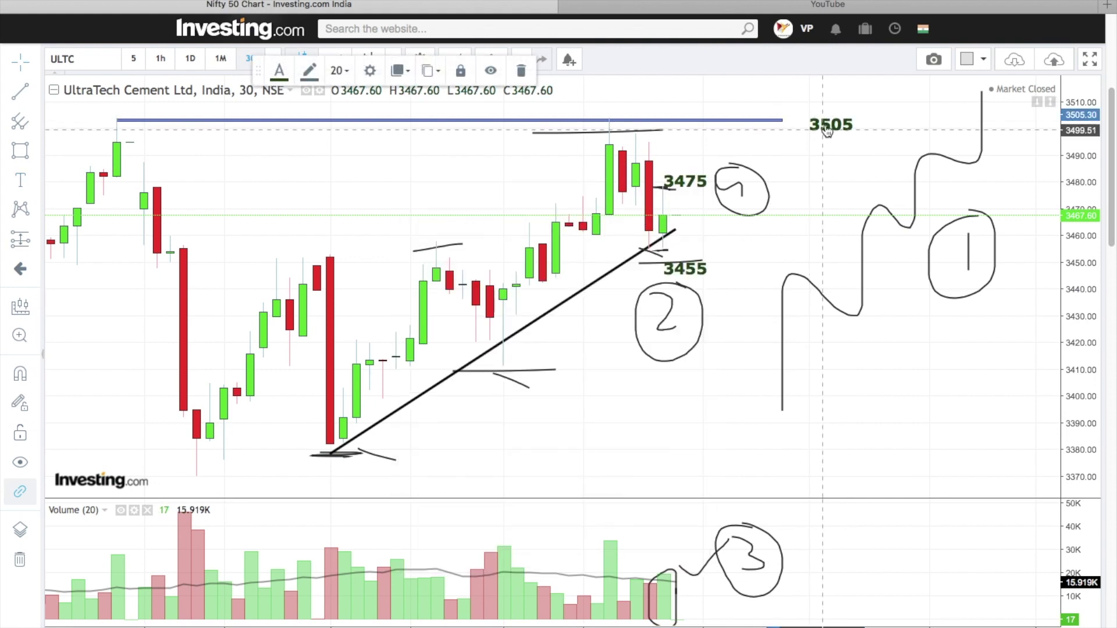
# - Draw a long, flat rectangle at about 3518 to 3522 from the earlier decline past the last candle, and label it 3520
pyautogui.scroll(-5, 689, 185)
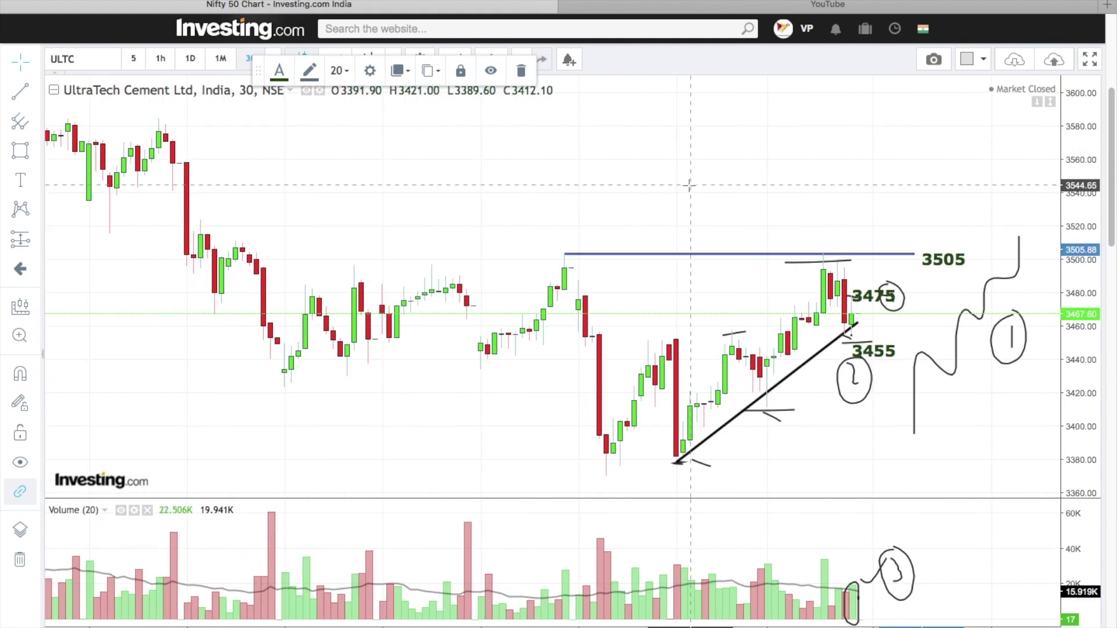
pyautogui.moveTo(689, 185); pyautogui.dragTo(587, 186)
pyautogui.click(19, 153)
pyautogui.moveTo(100, 230)
pyautogui.mouseDown()
pyautogui.moveTo(962, 218)
pyautogui.moveTo(904, 222)
pyautogui.mouseUp()
pyautogui.click(21, 180)
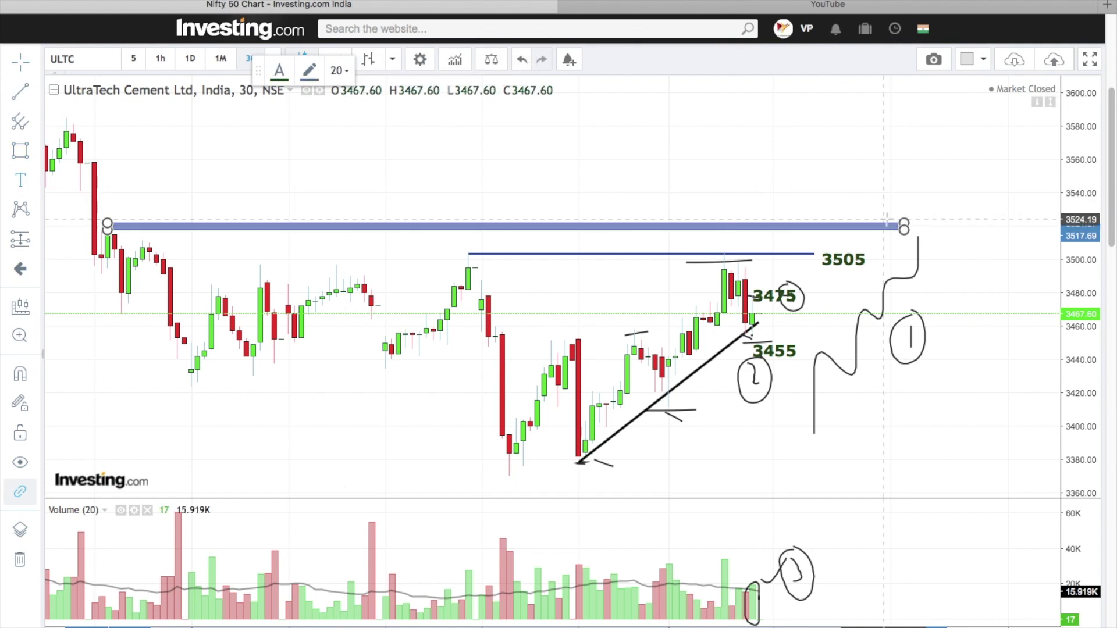
pyautogui.click(912, 221)
pyautogui.write('3520')
pyautogui.click(600, 540)
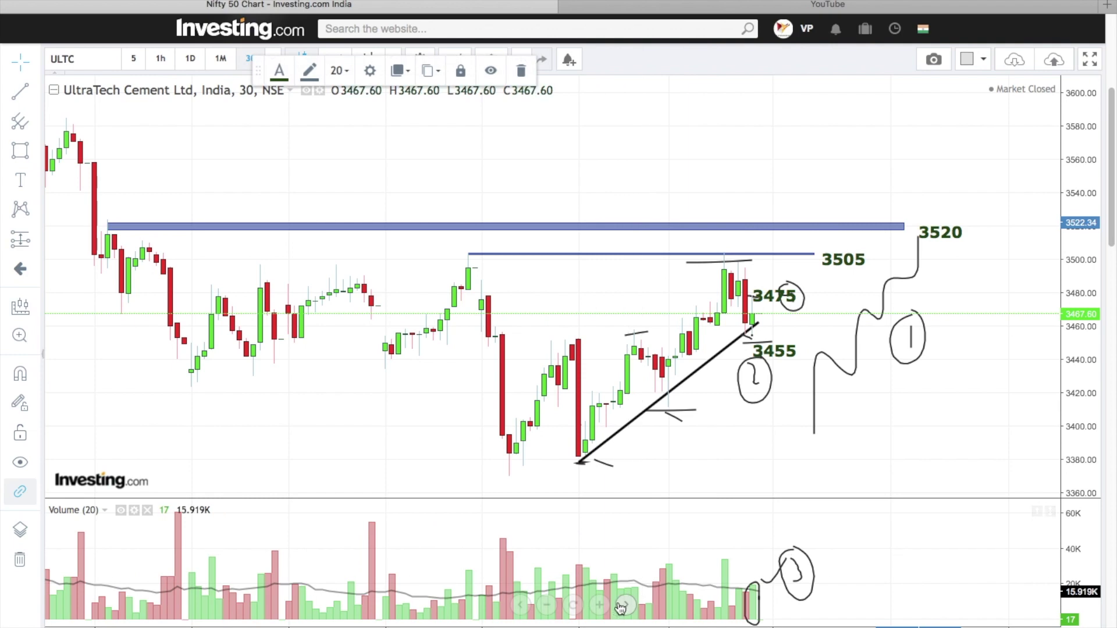
# - Draw small rectangles over the three trend line touches at about 3383 to 3392, 3415 to 3428 and 3456 to 3466
pyautogui.click(600, 605)
pyautogui.moveTo(636, 590); pyautogui.dragTo(834, 403)
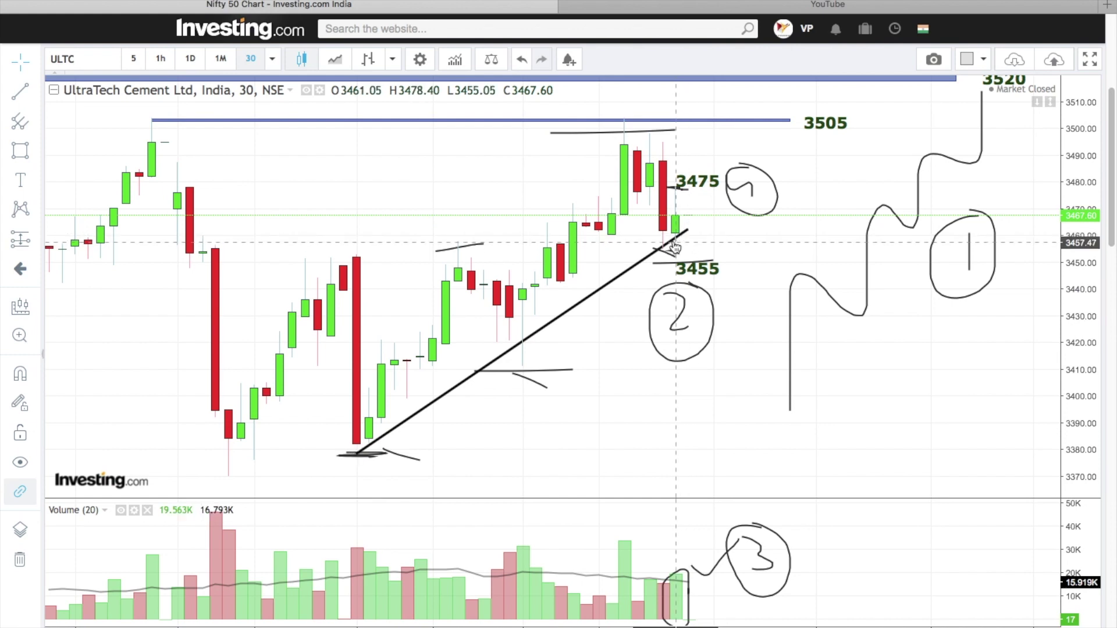
pyautogui.click(20, 150)
pyautogui.click(331, 418)
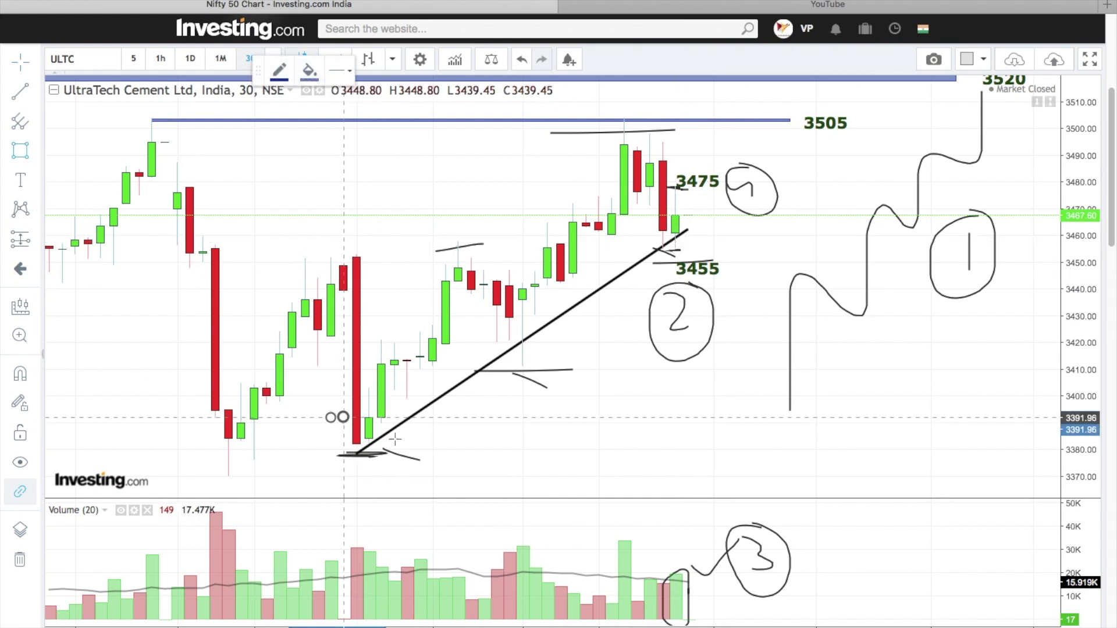
pyautogui.click(395, 442)
pyautogui.click(21, 150)
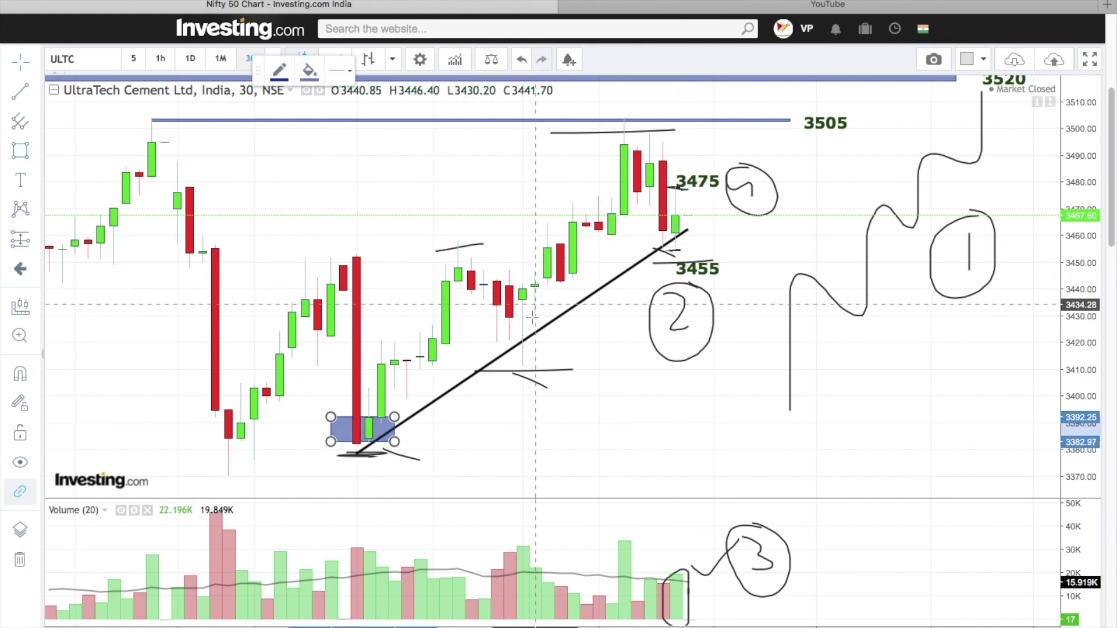
pyautogui.click(496, 321)
pyautogui.click(560, 354)
pyautogui.click(20, 150)
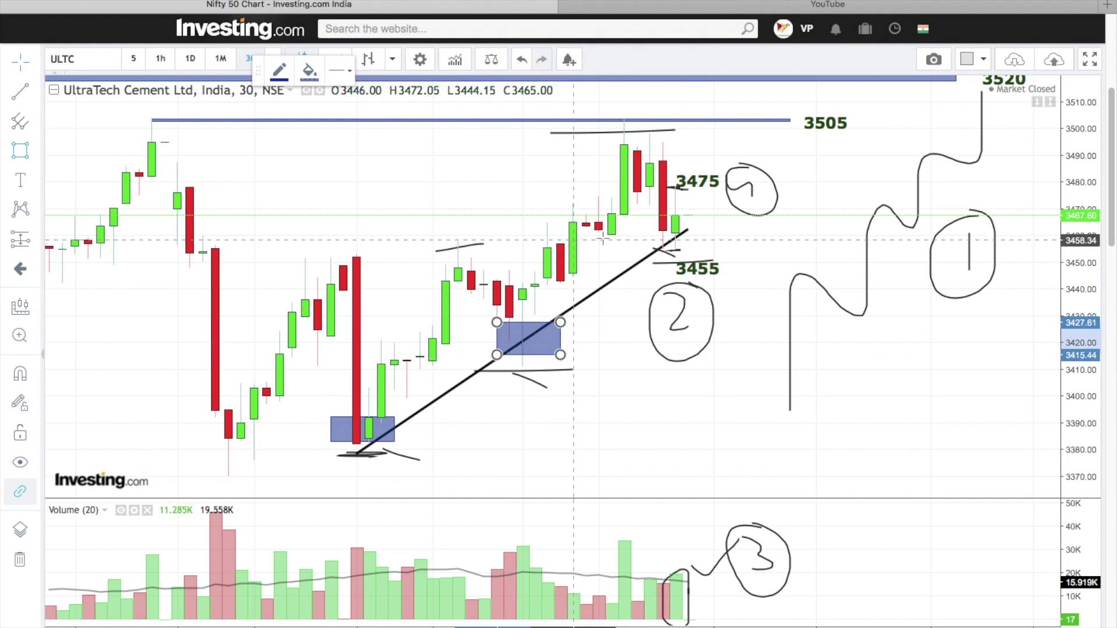
pyautogui.click(649, 218)
pyautogui.click(700, 244)
pyautogui.click(713, 245)
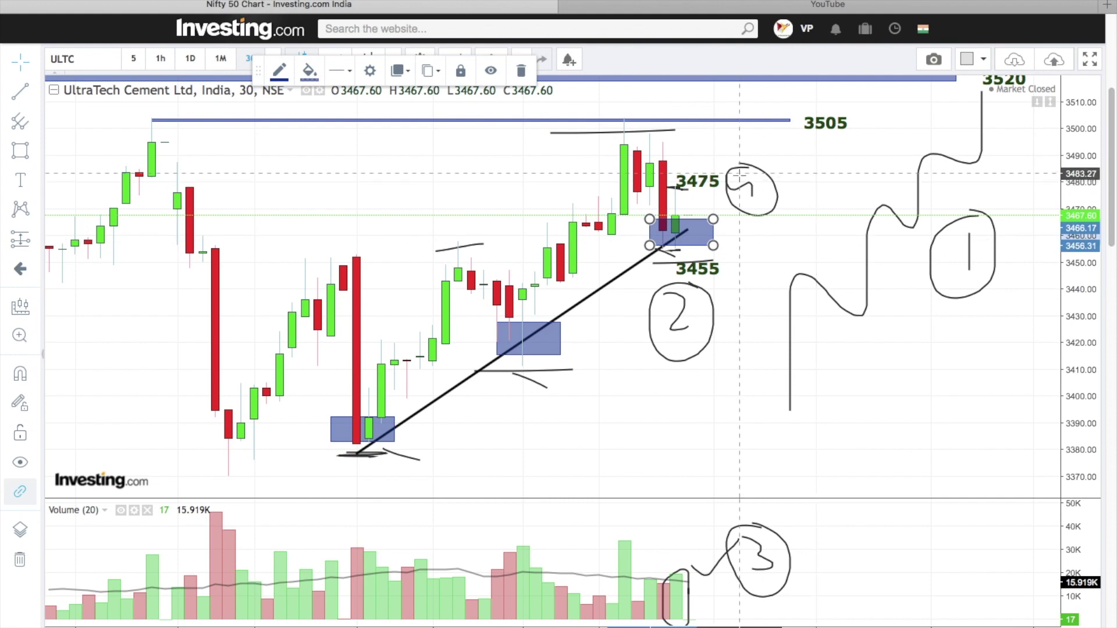
# - Nudge the 3475 label slightly upward beside the last candle's high
pyautogui.click(686, 186)
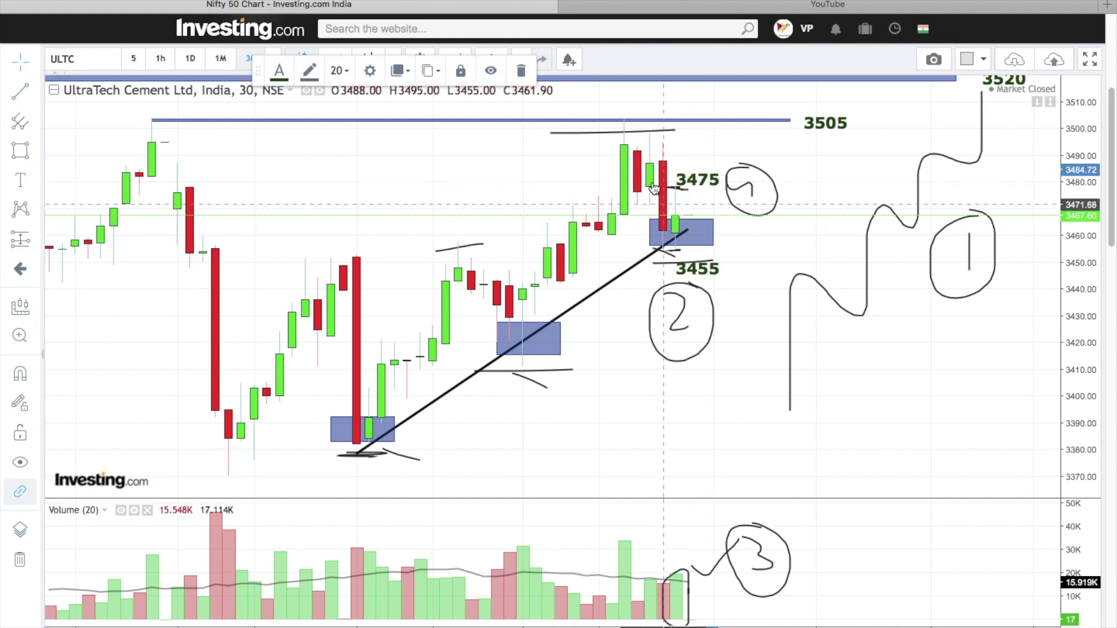
pyautogui.click(794, 257)
pyautogui.moveTo(794, 257); pyautogui.dragTo(772, 257)
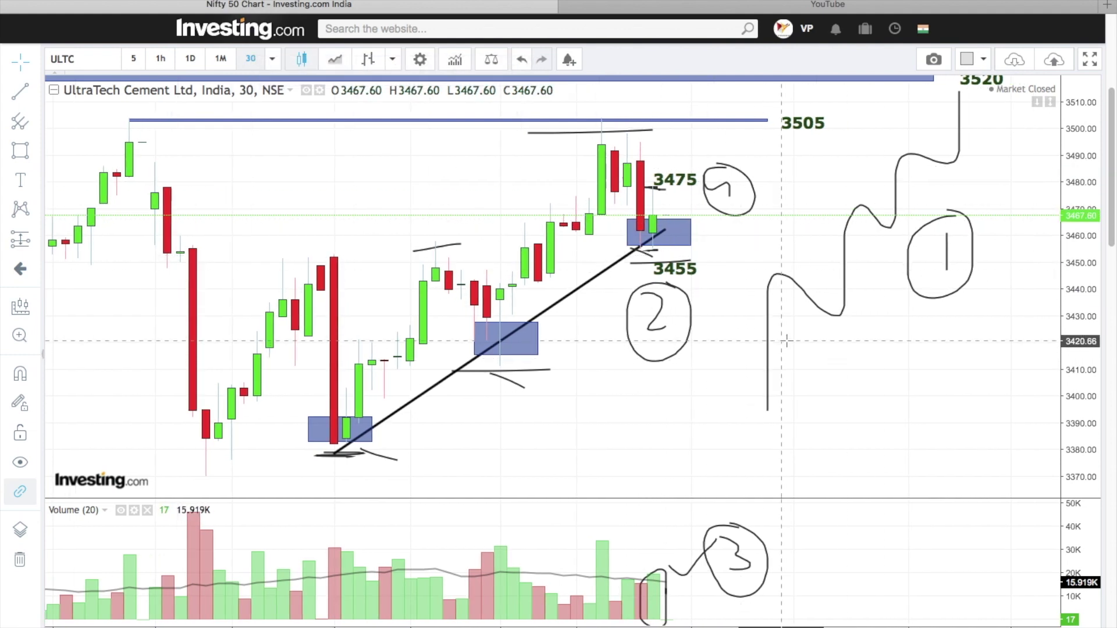
pyautogui.scroll(-2, 787, 341)
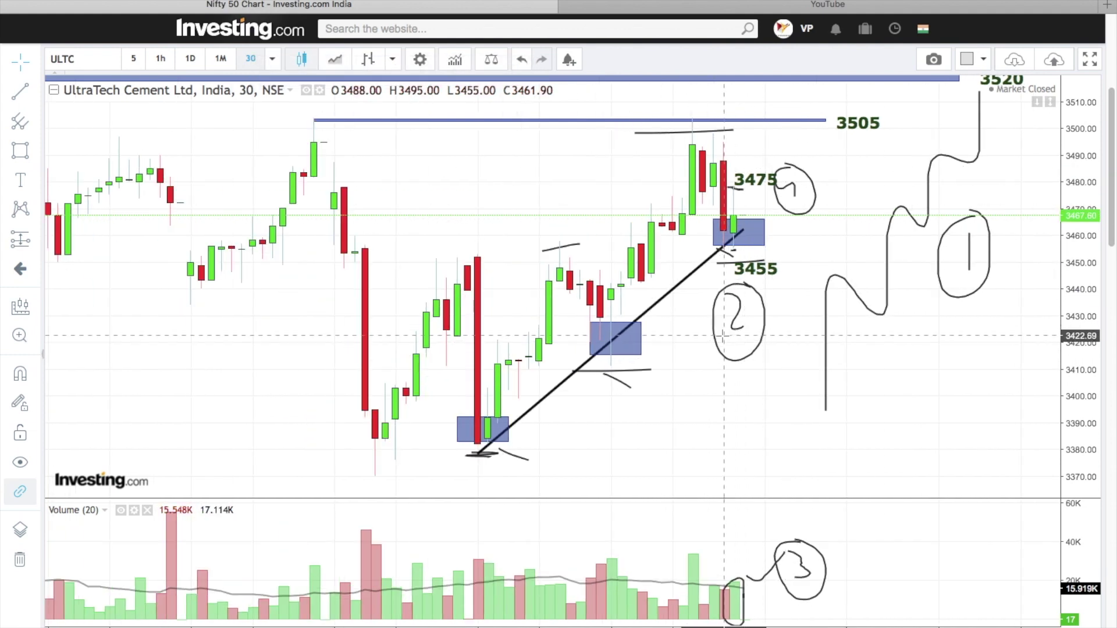